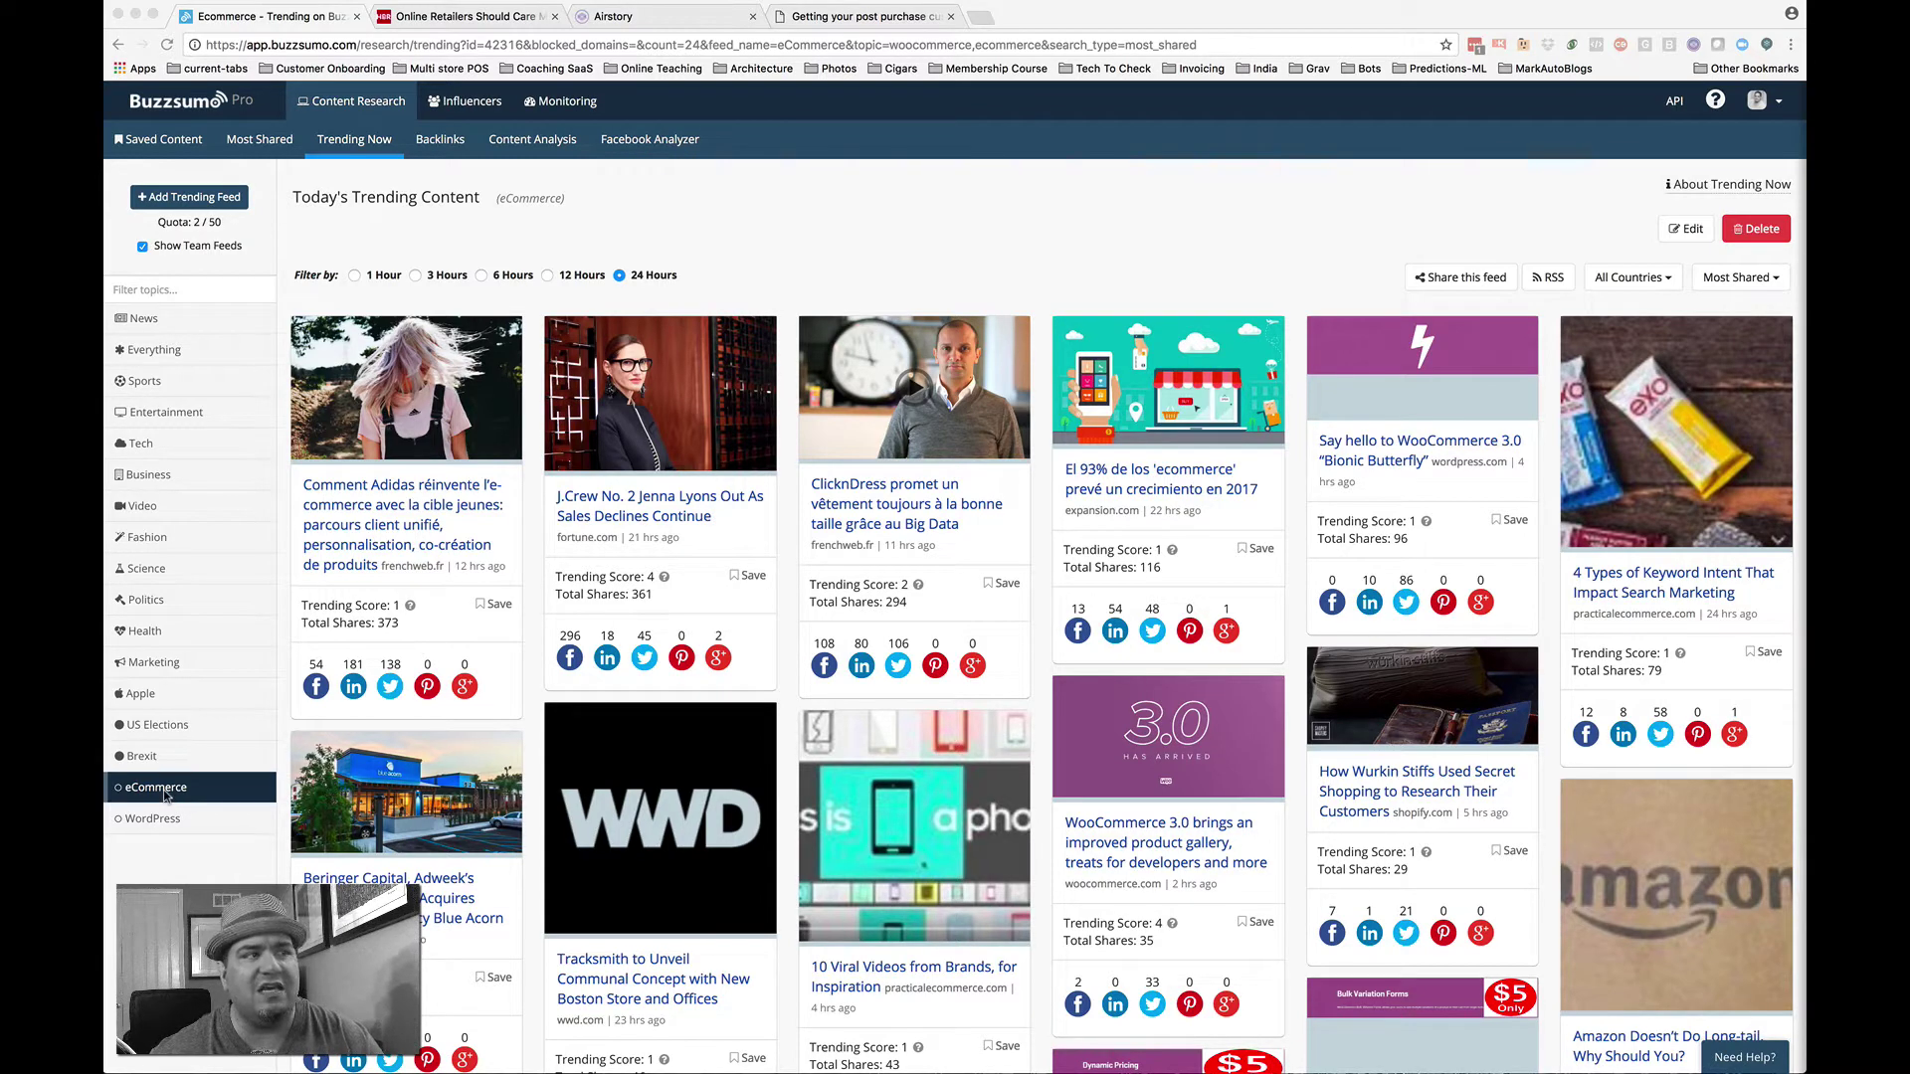
Toggle BuzzSumo's trending feed to WordPress and back to eCommerce, then bring up the HBR article.
left_click(165, 820)
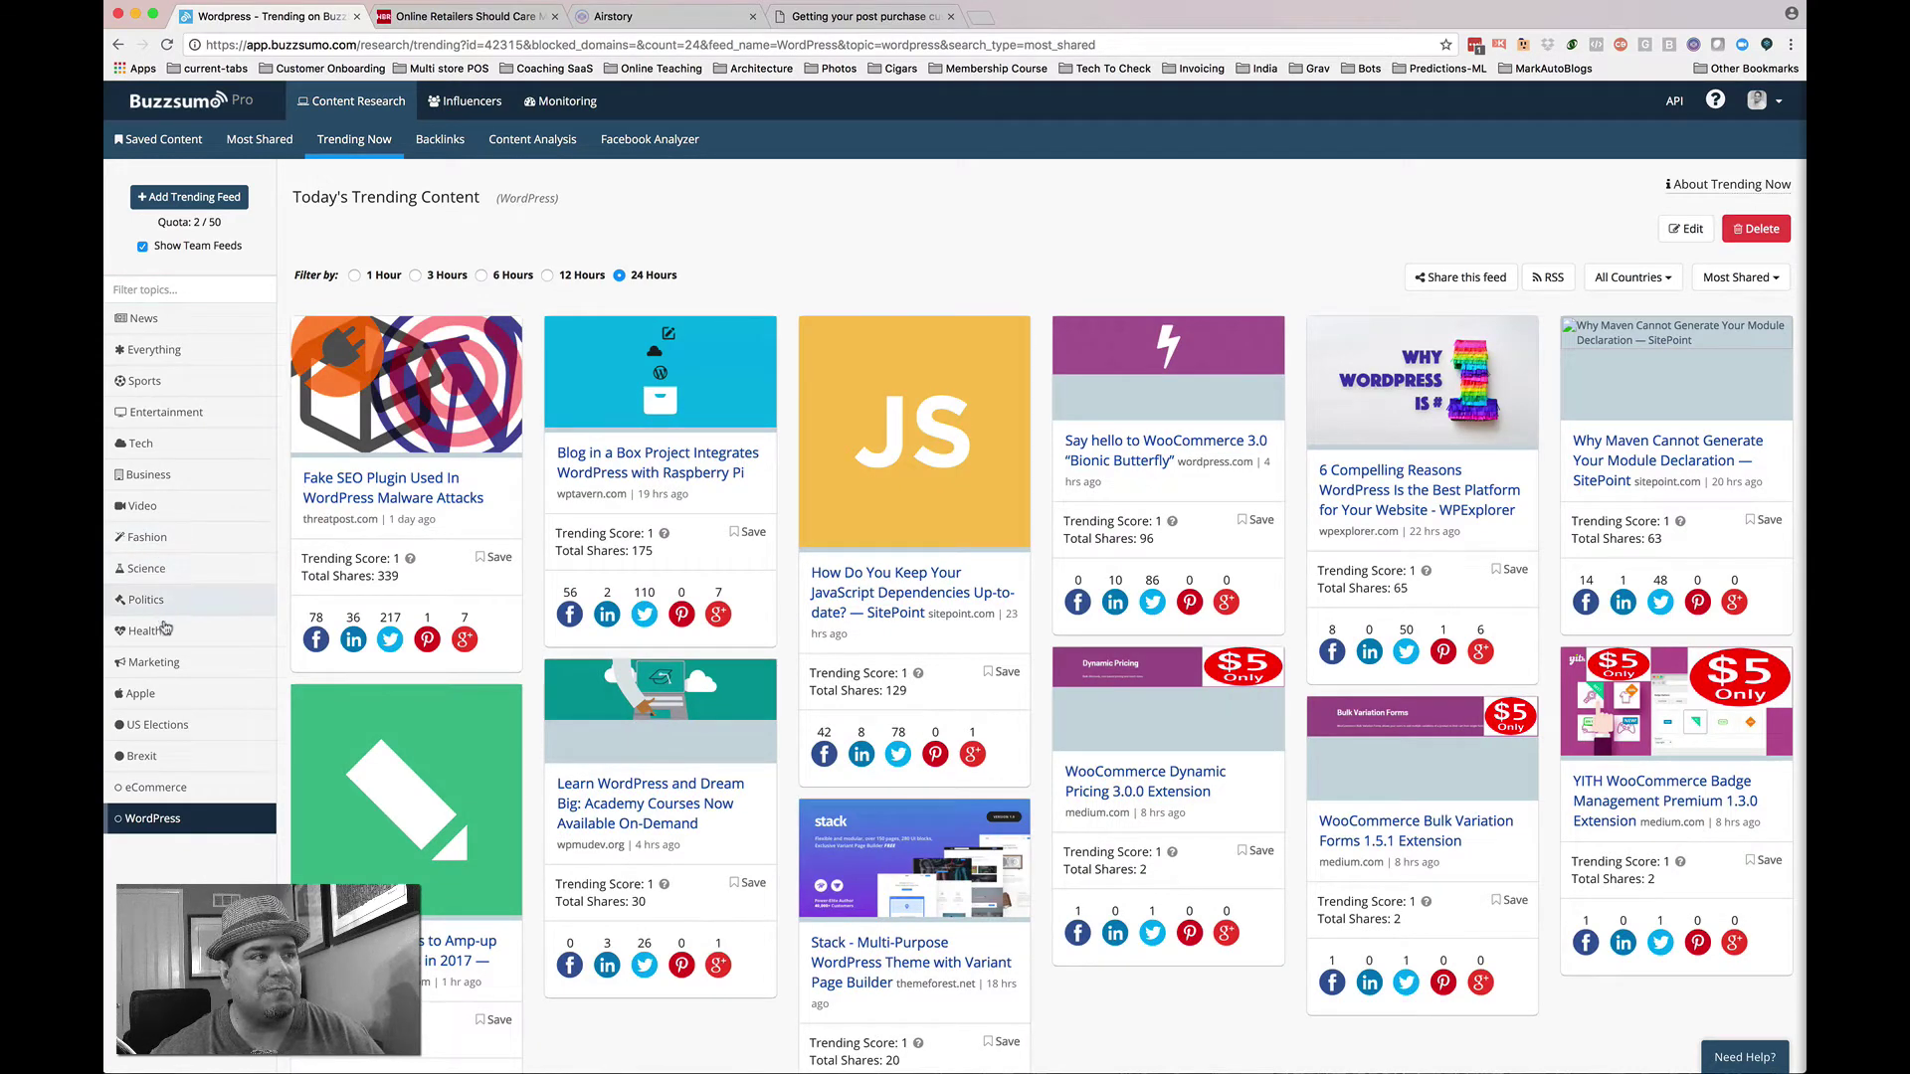
left_click(167, 798)
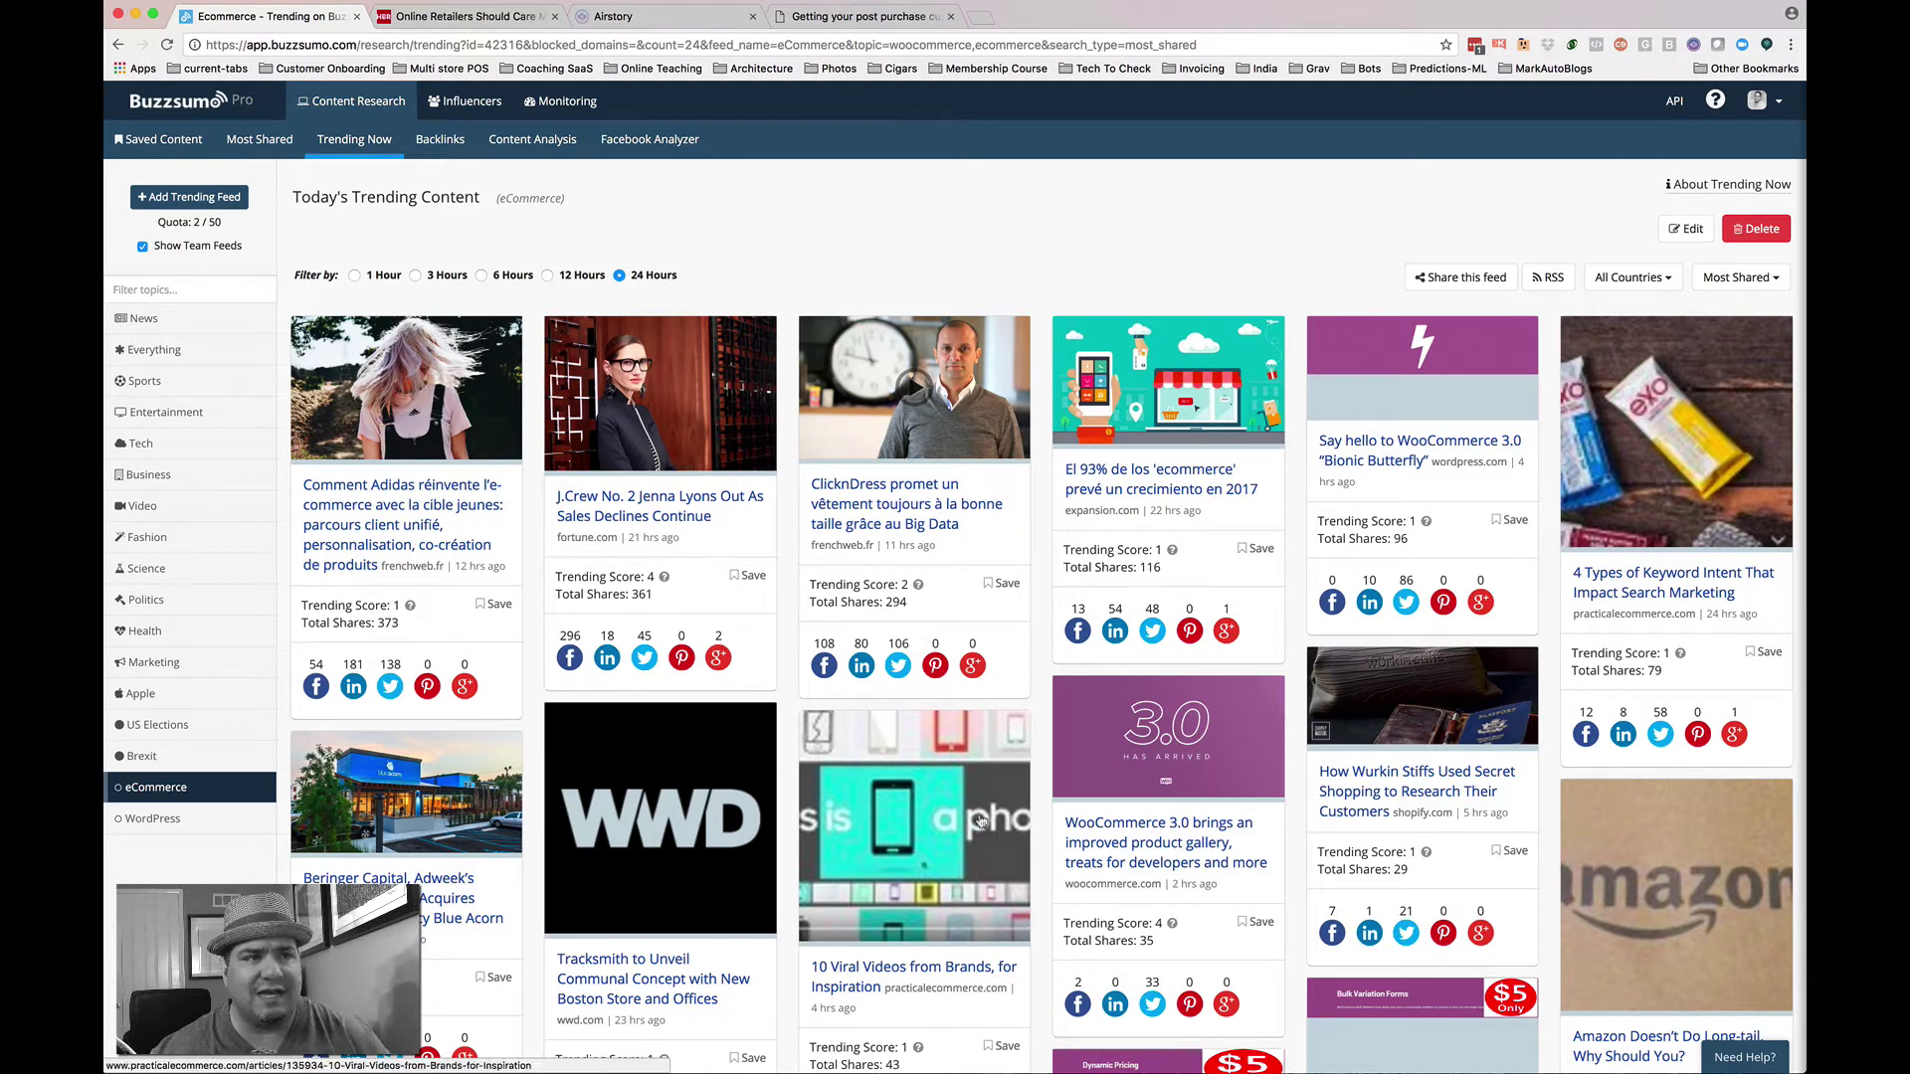
scroll(903, 834, "down", 5)
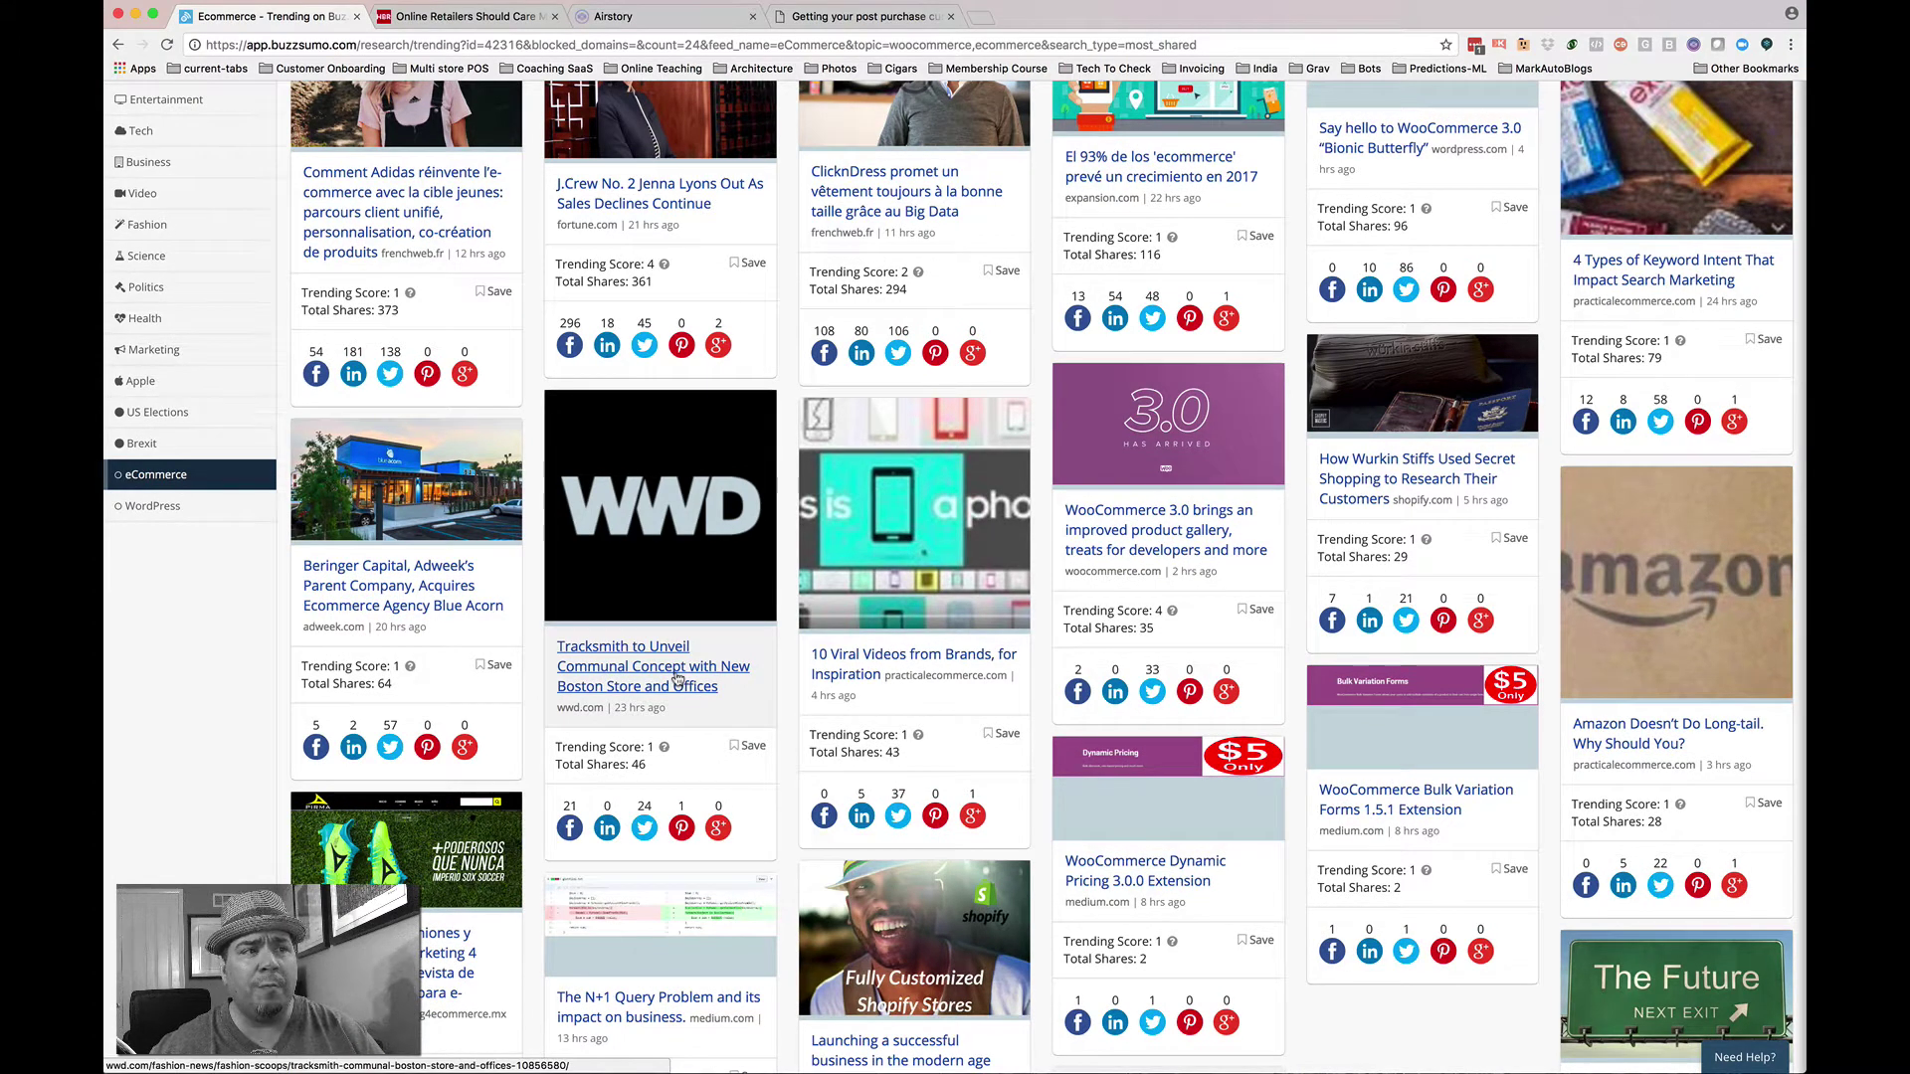
left_click(468, 16)
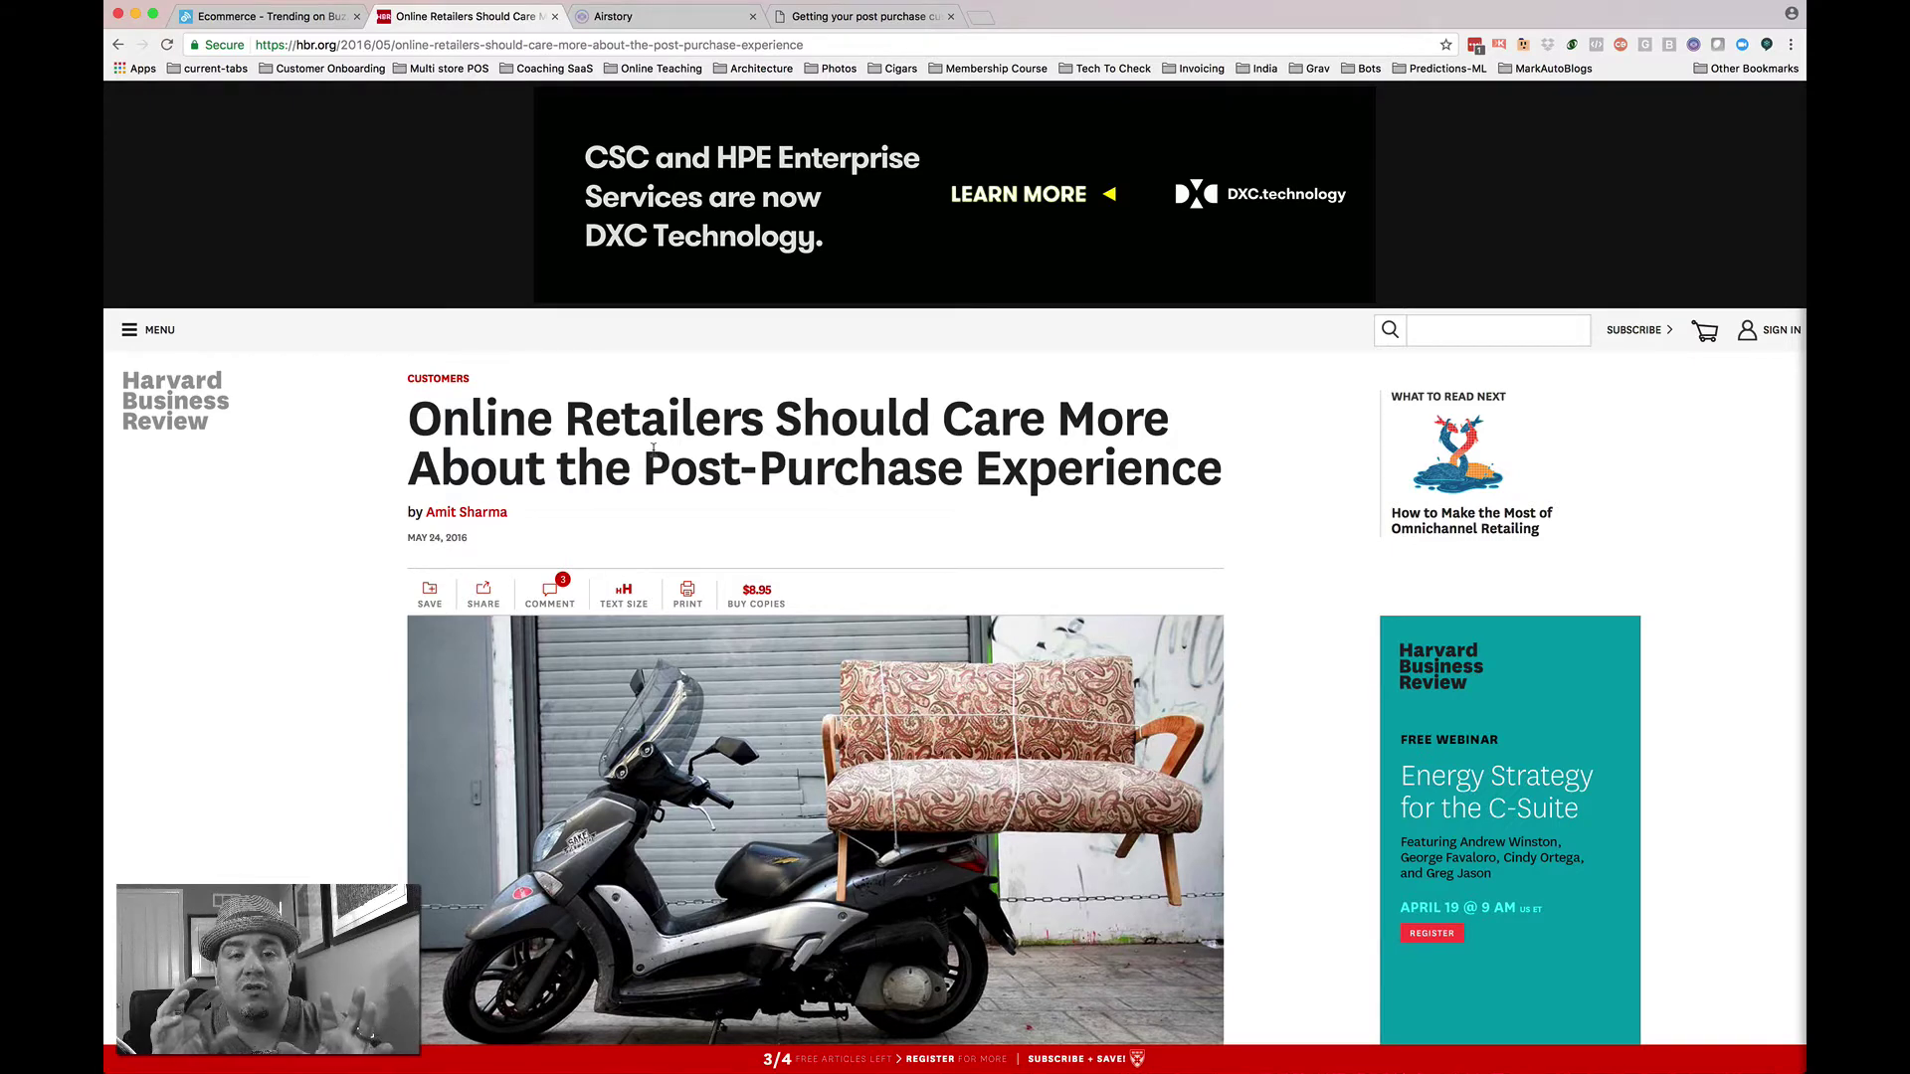
left_click(263, 17)
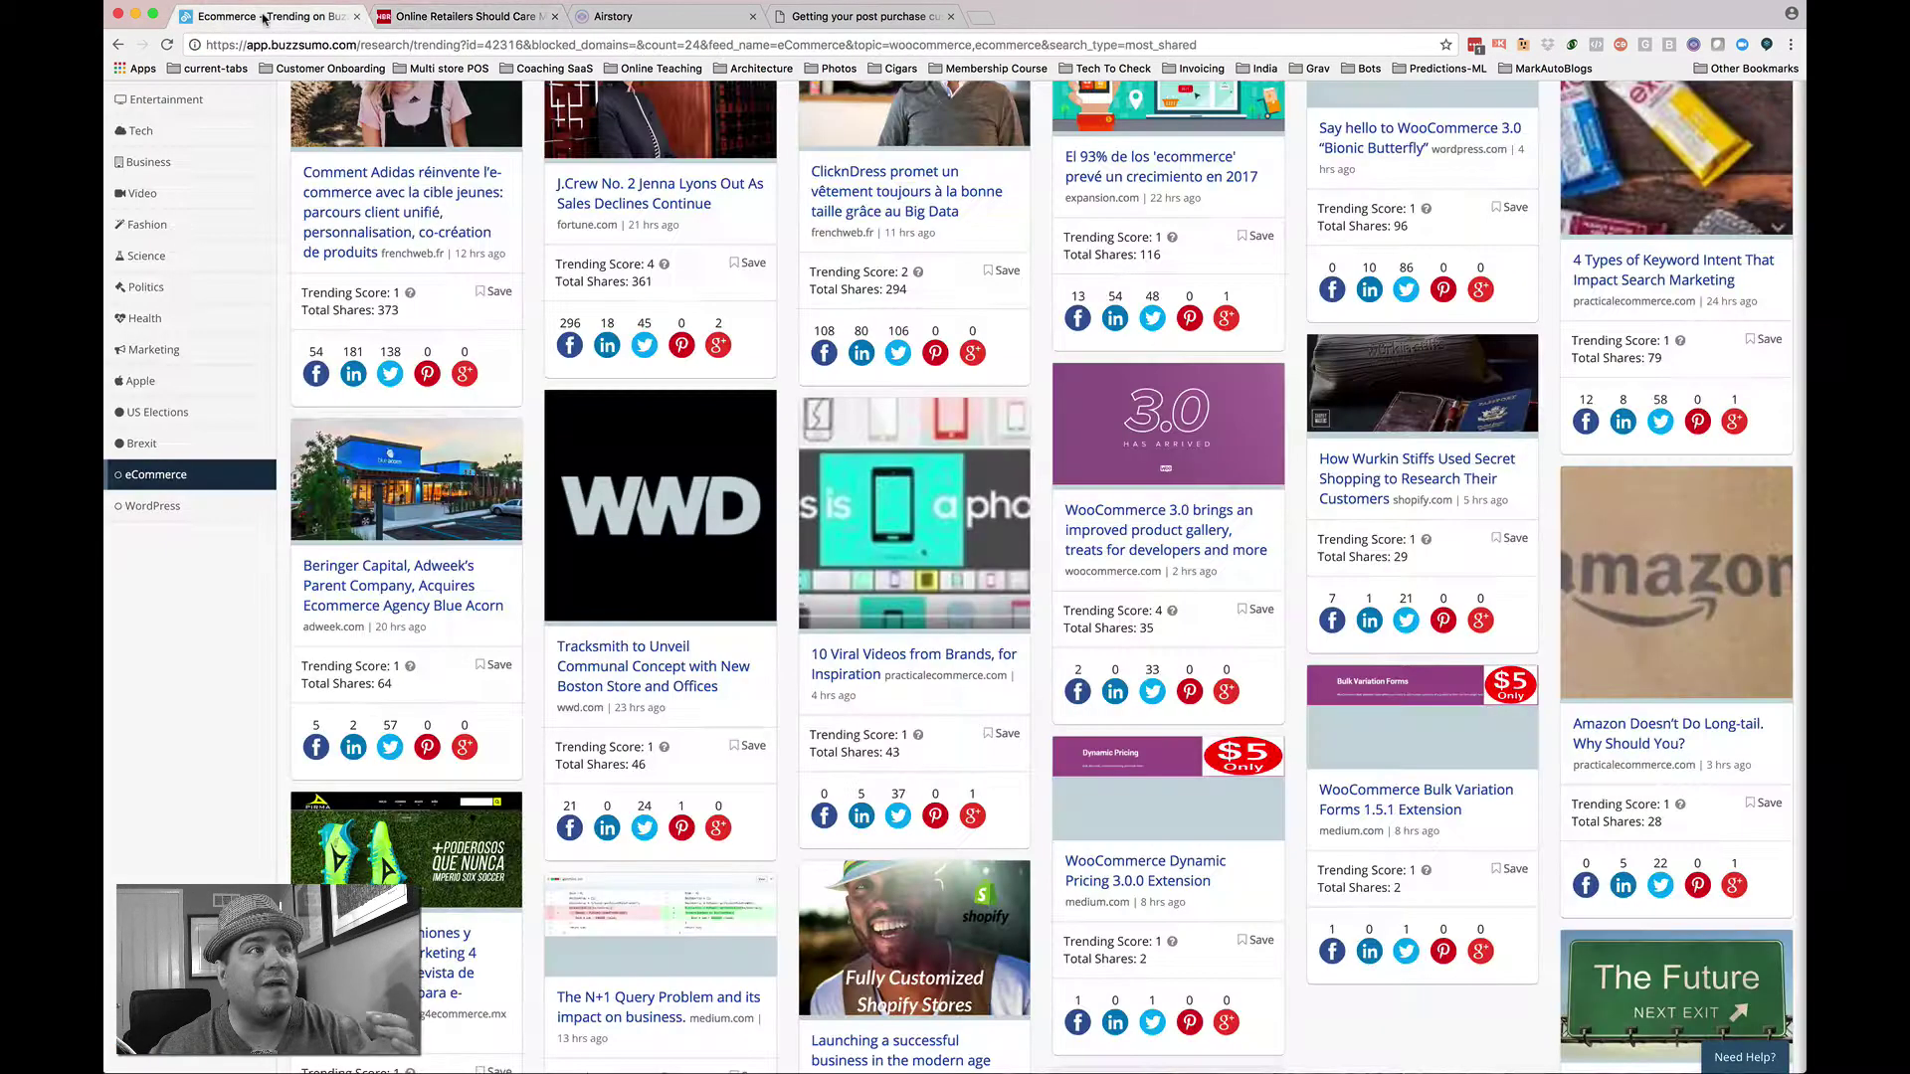
left_click(463, 16)
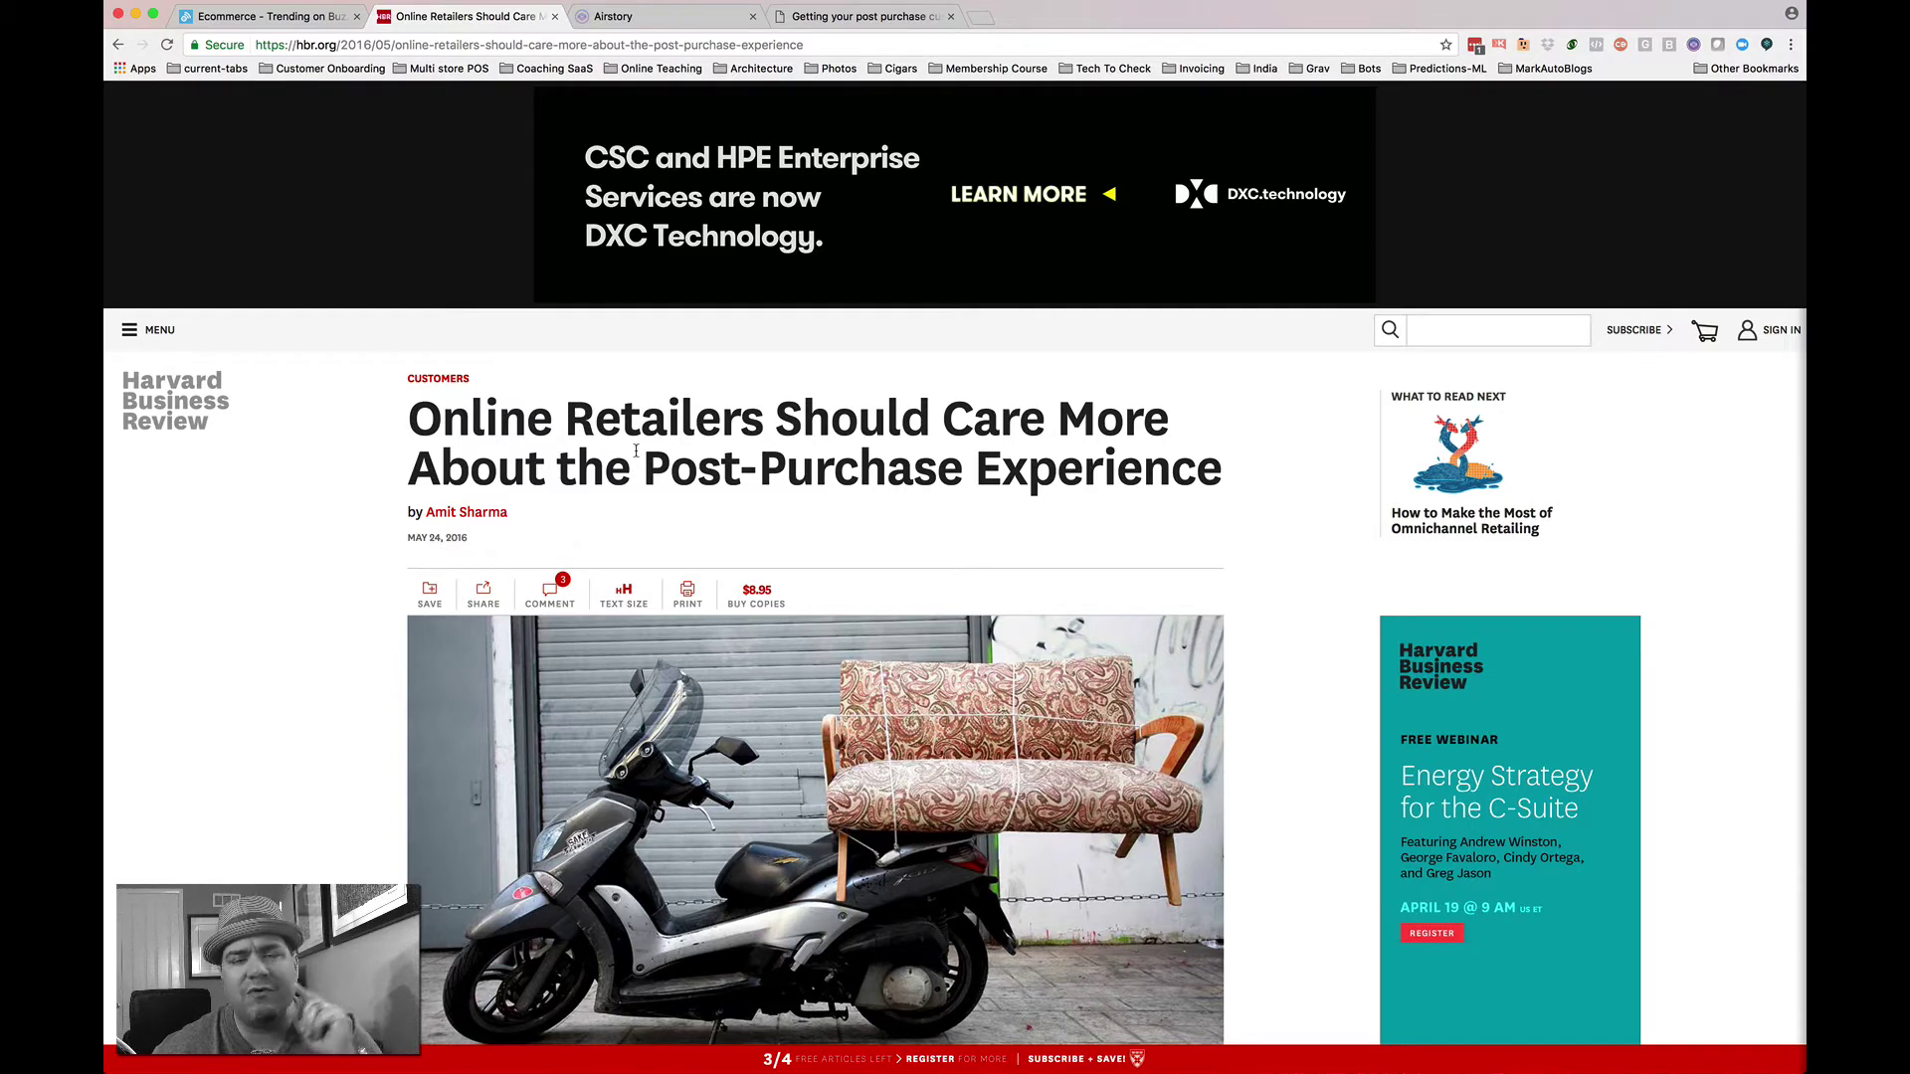
left_click(674, 24)
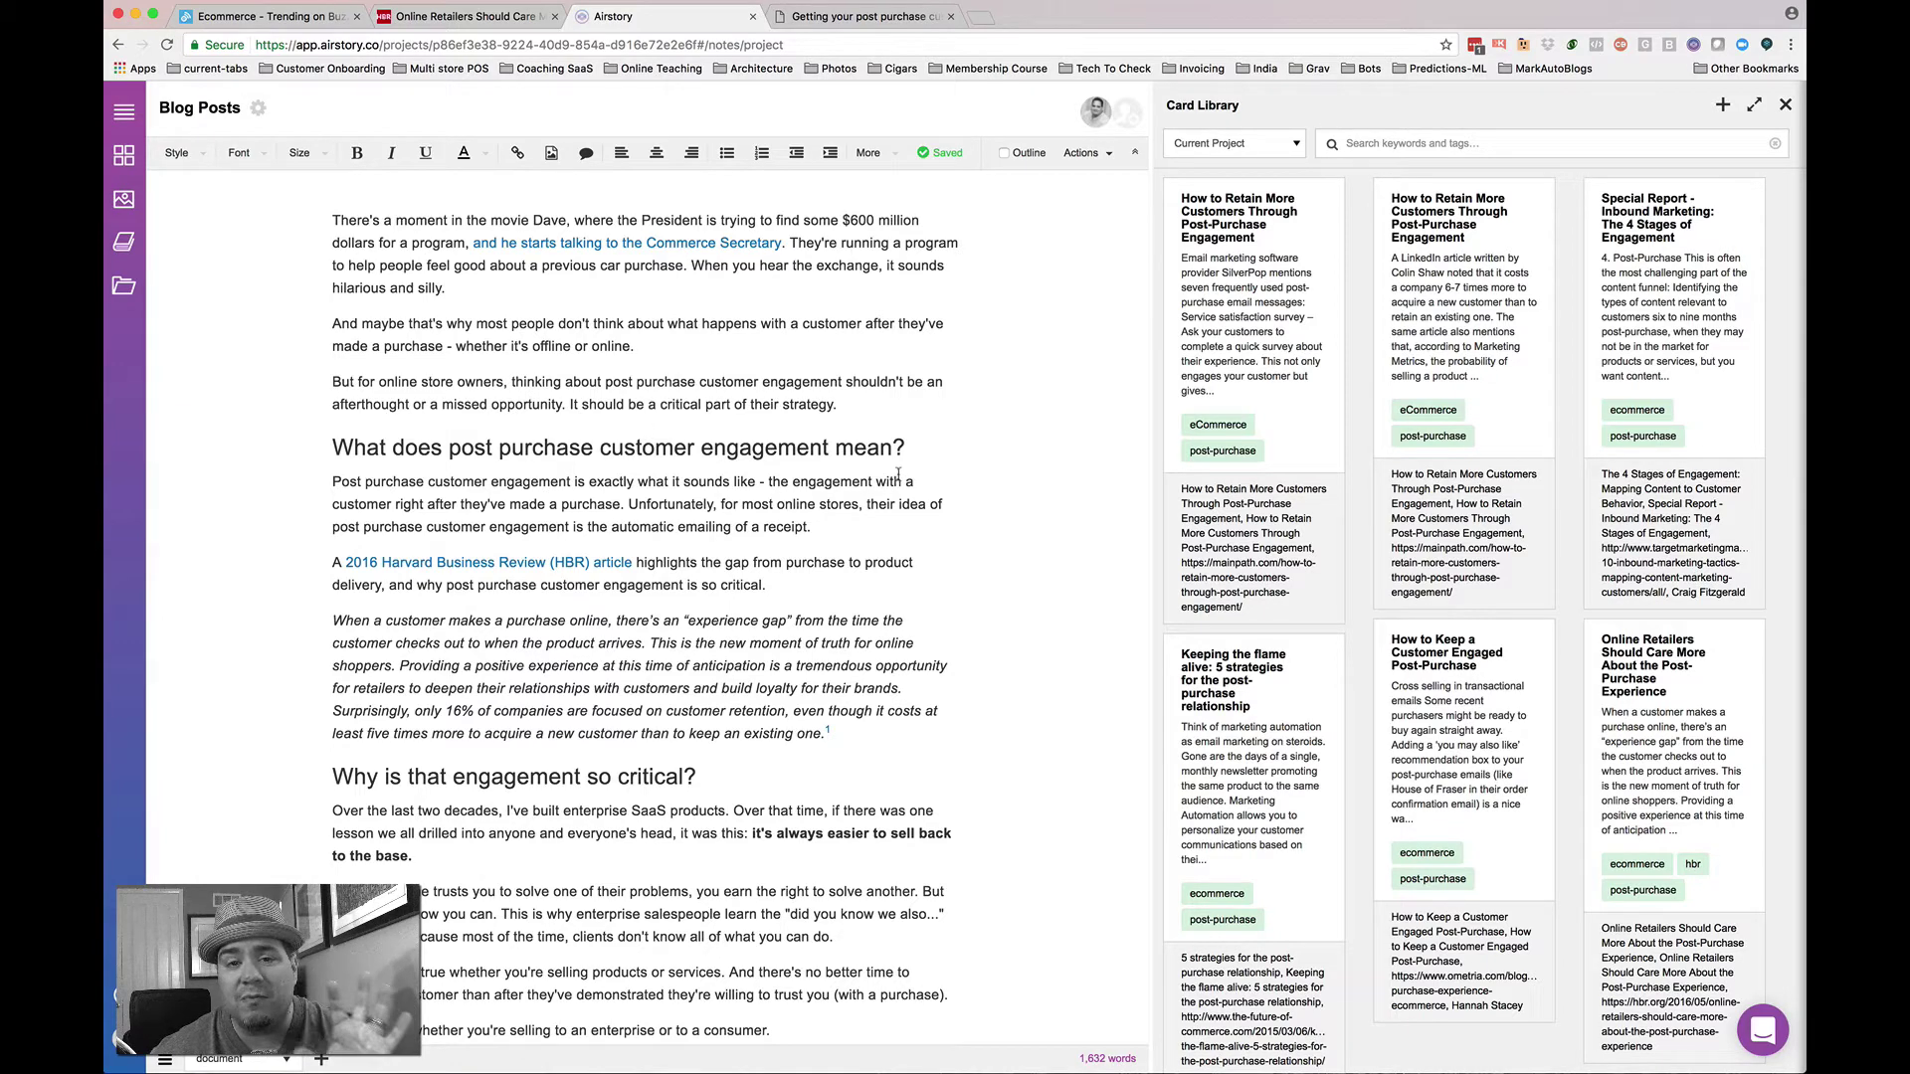
left_click(487, 18)
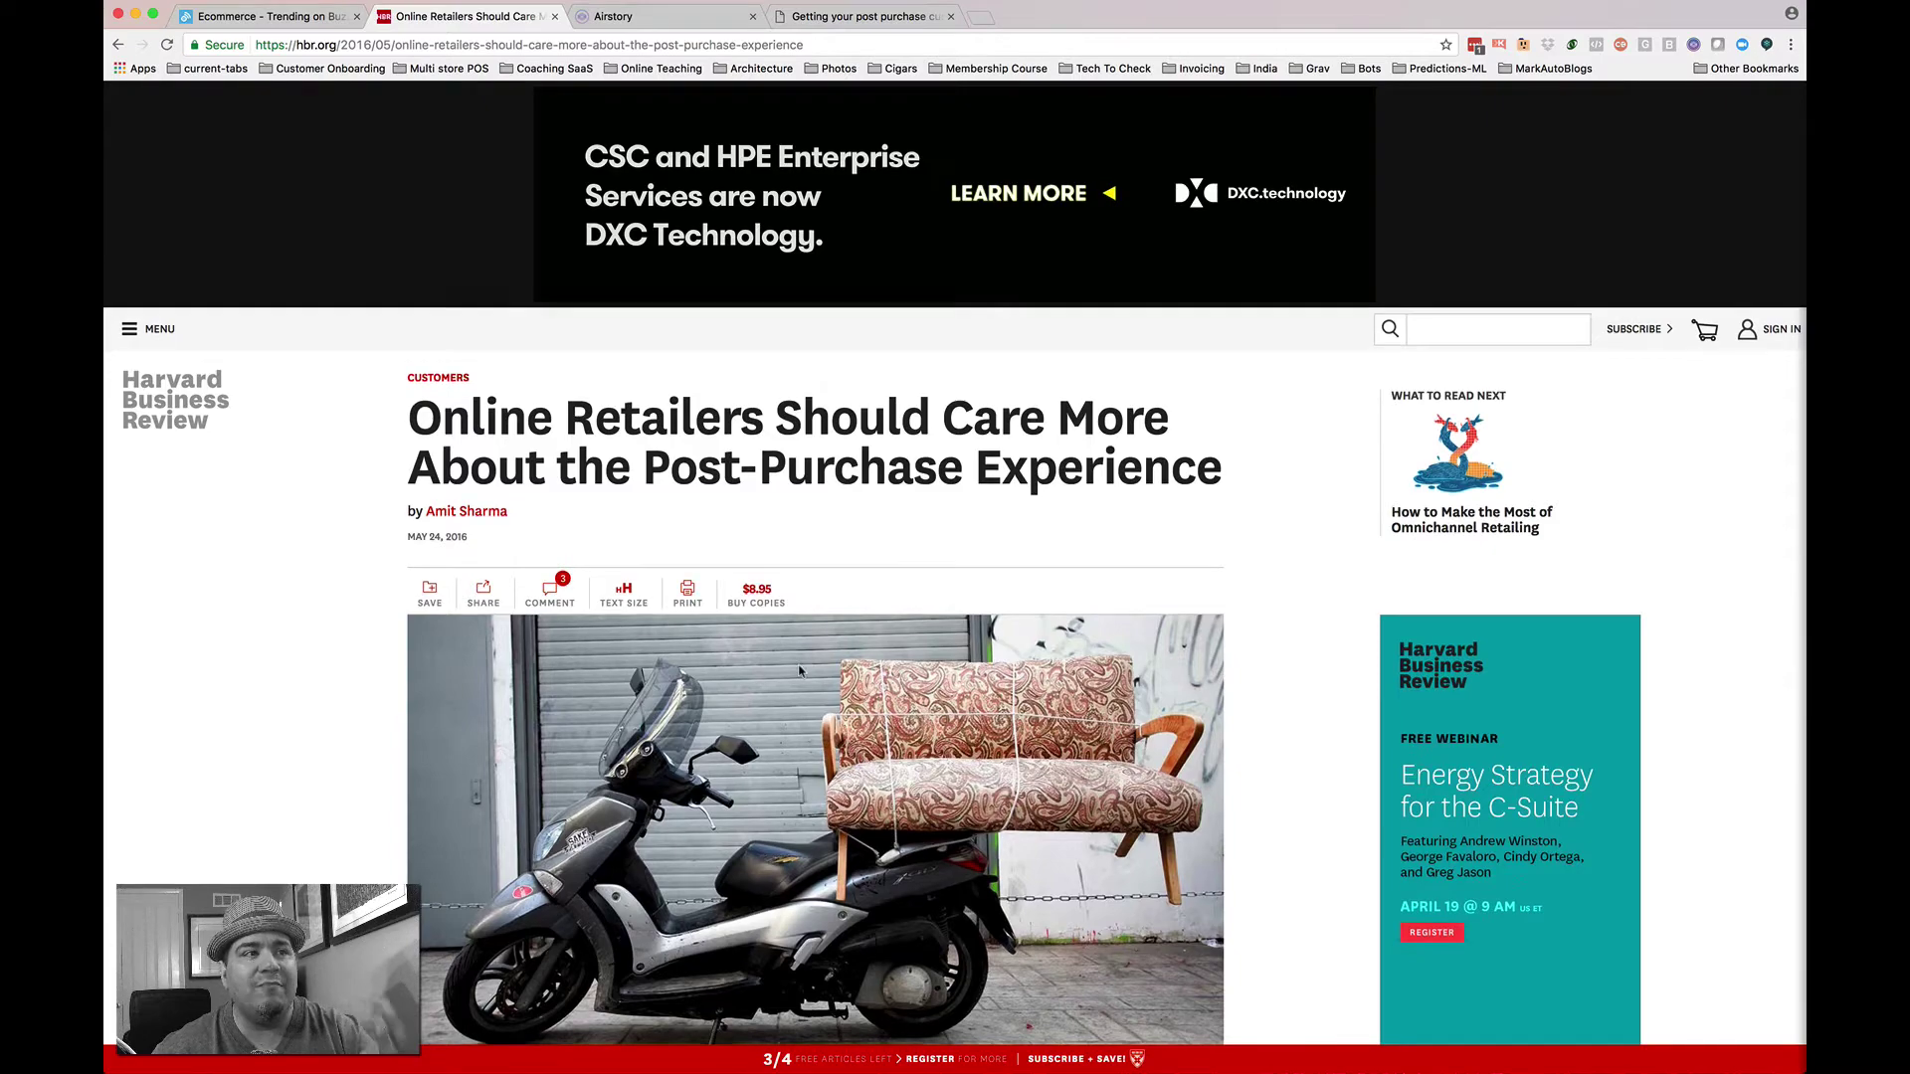
scroll(736, 647, "down", 10)
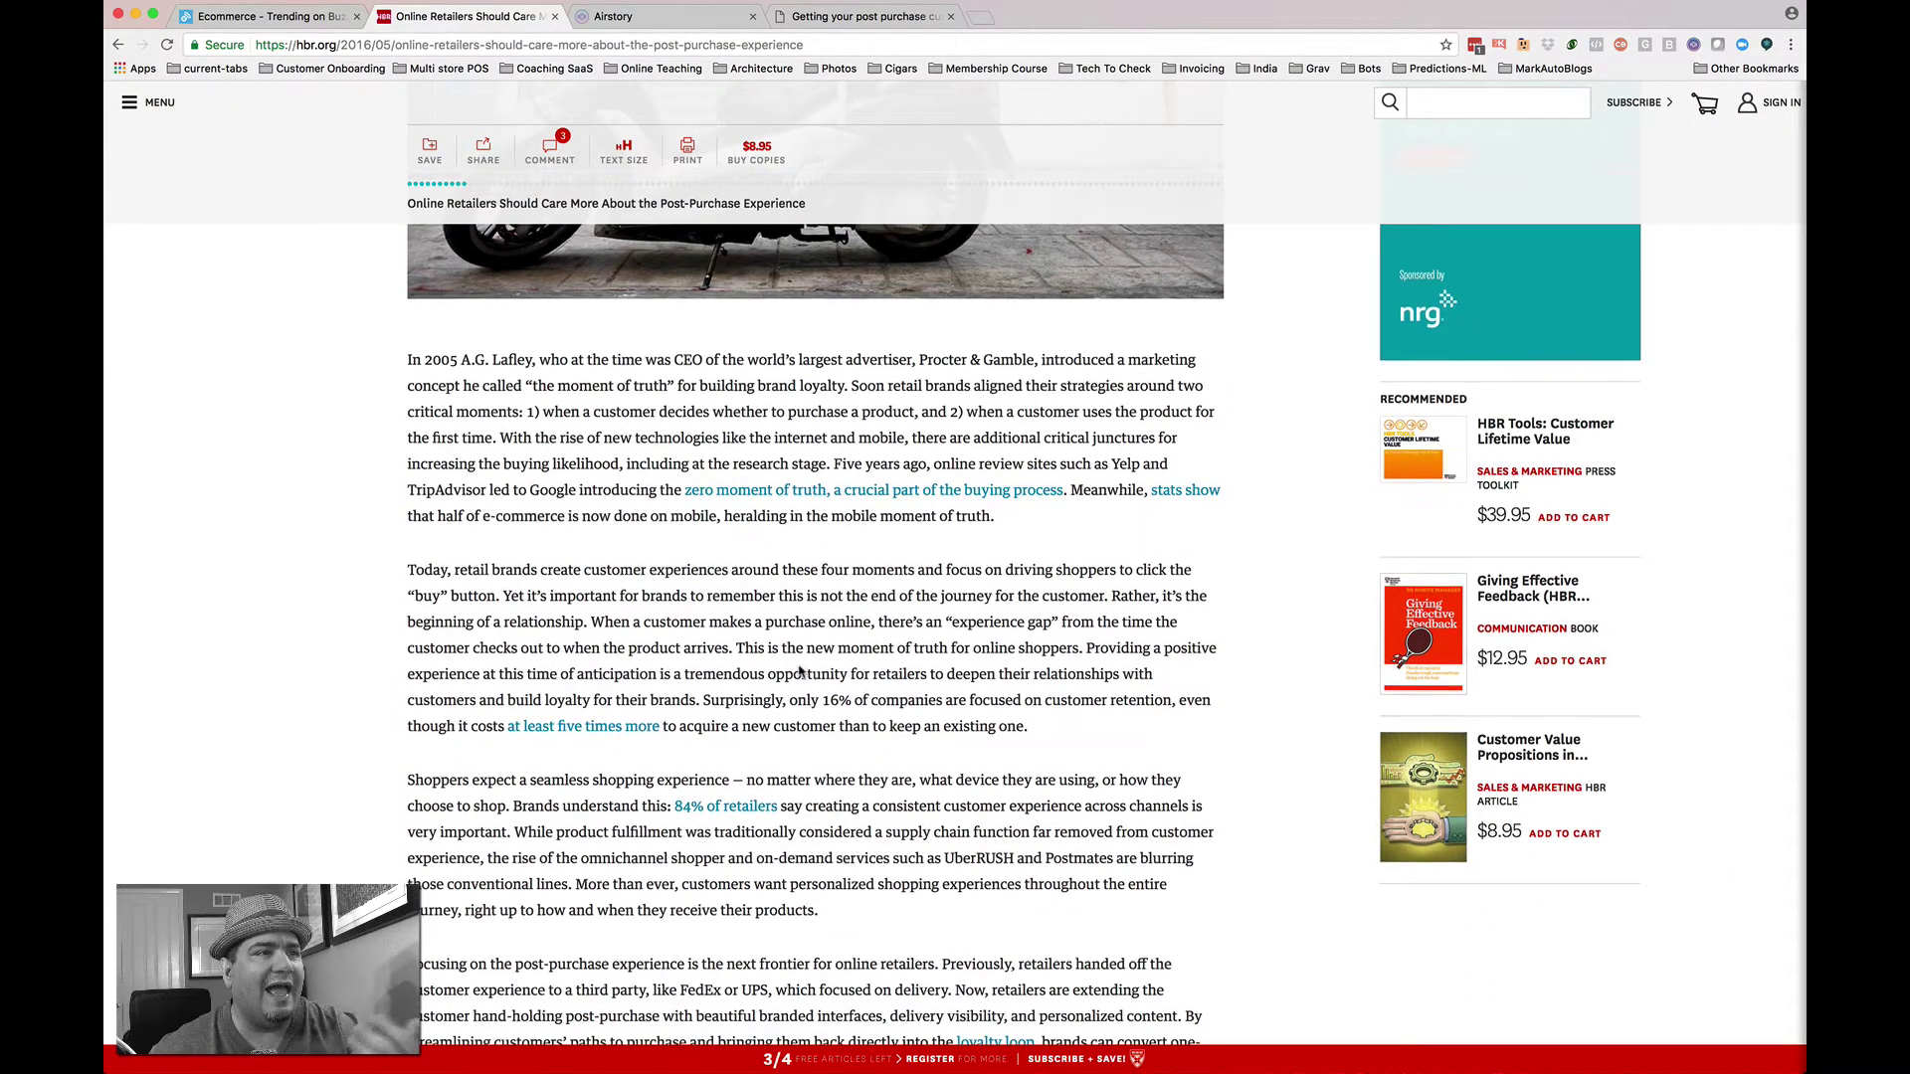
scroll(801, 671, "down", 3)
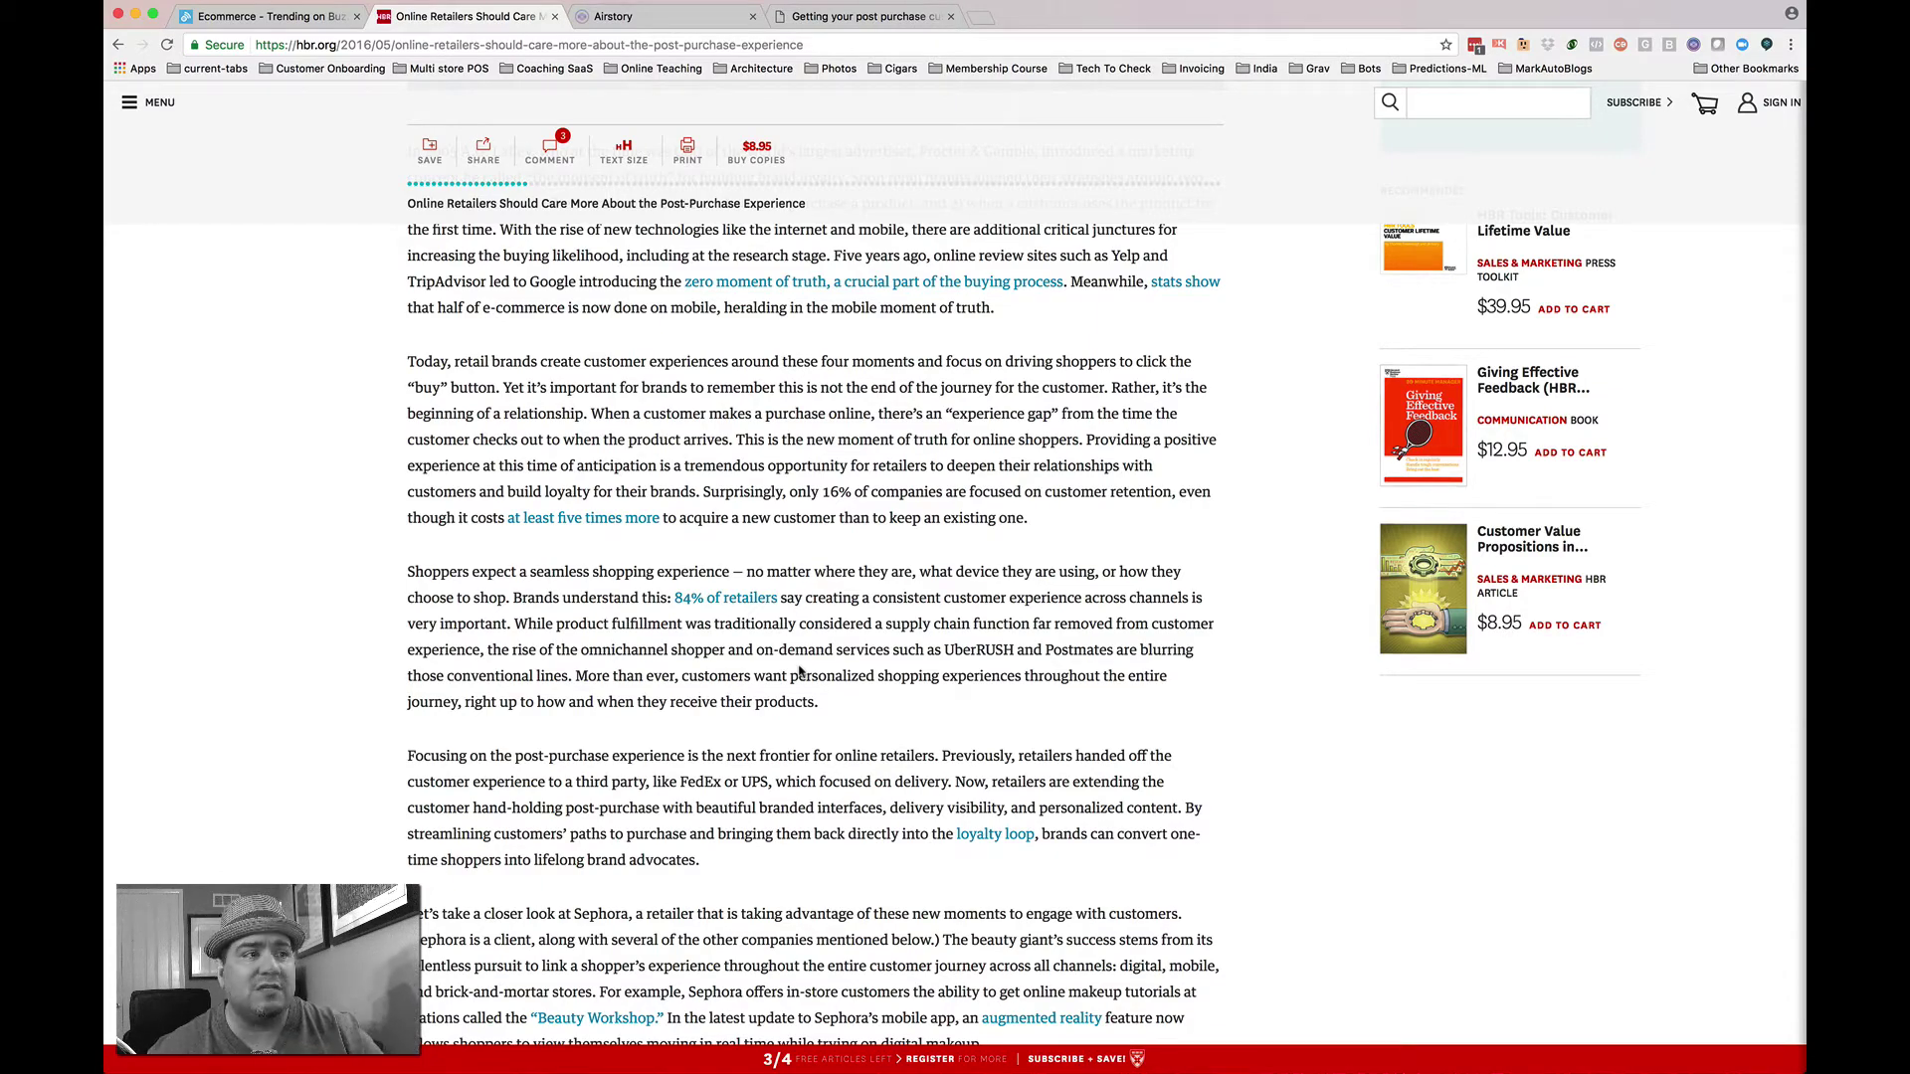
scroll(845, 646, "up", 8)
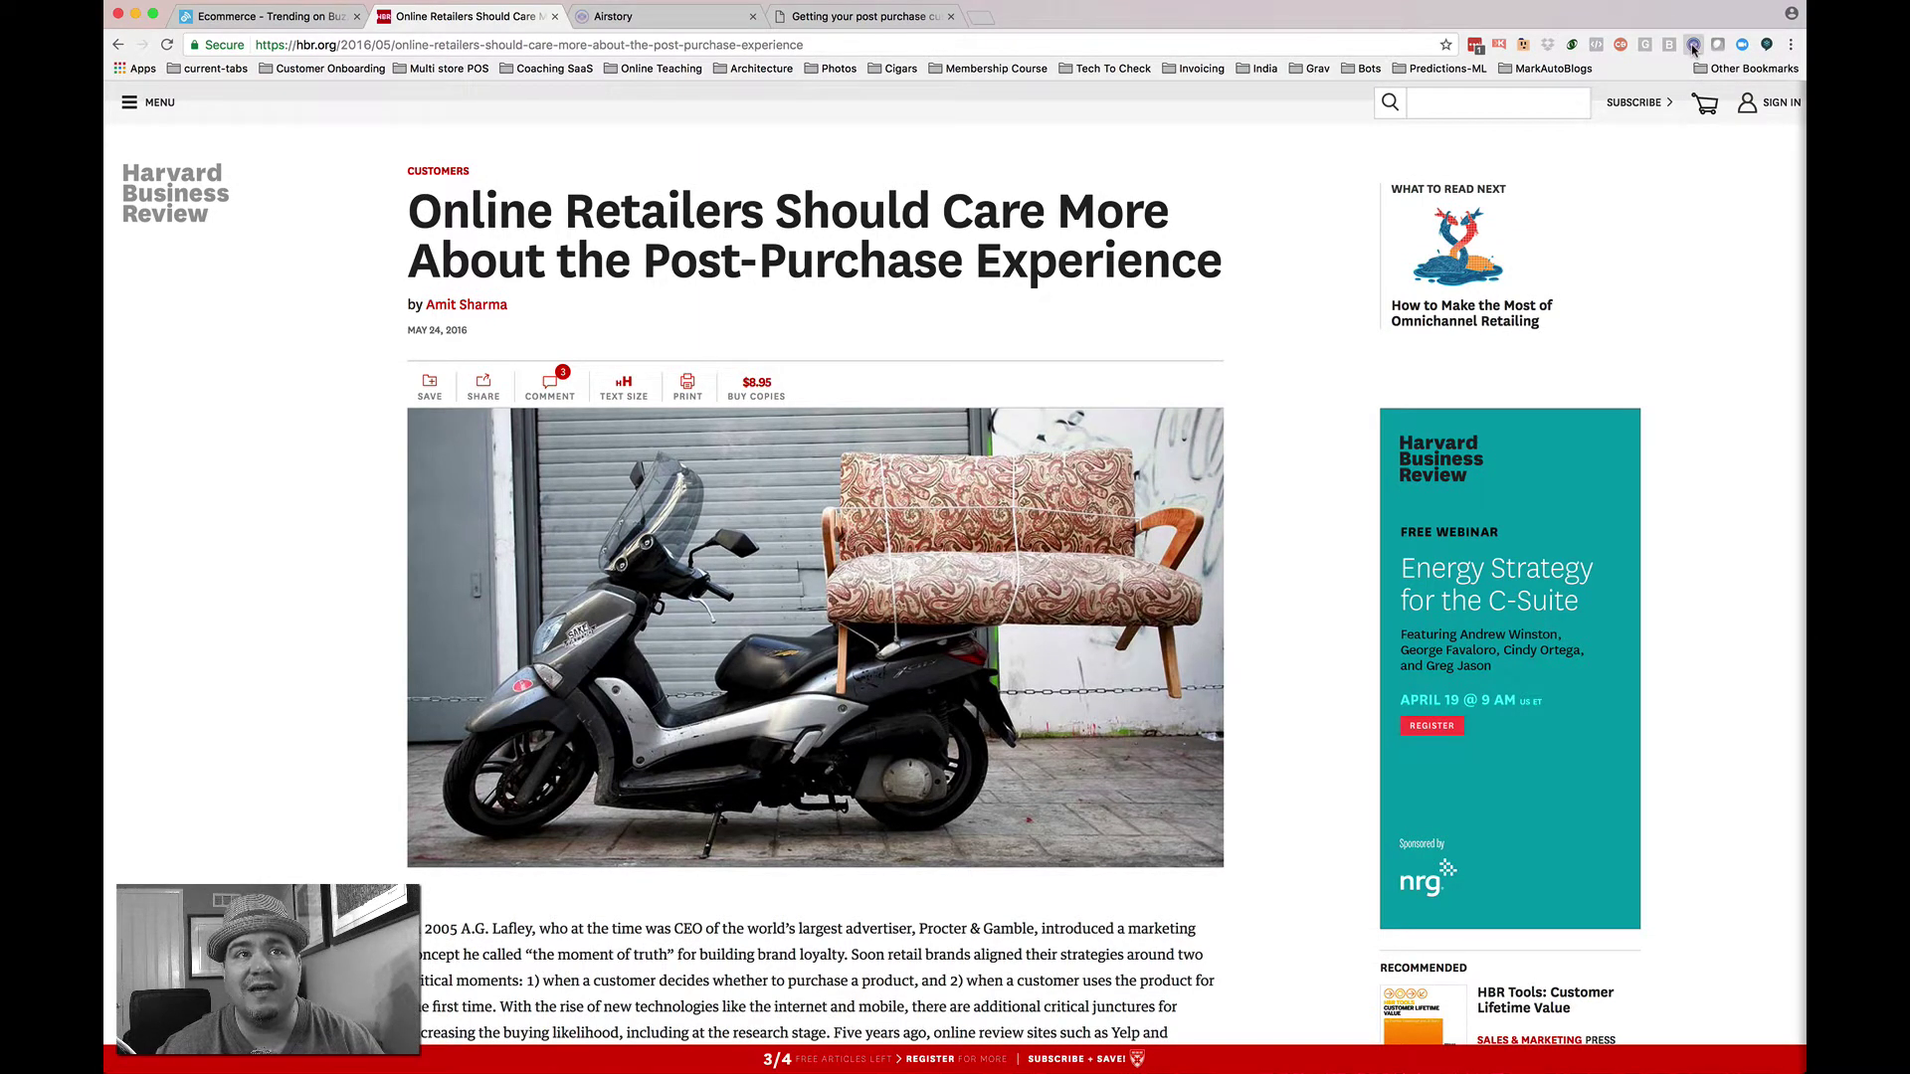
Highlight the HBR paragraph from 'When' to 'existing one' with the Airstory Researcher.
left_click(1693, 45)
left_click(1506, 122)
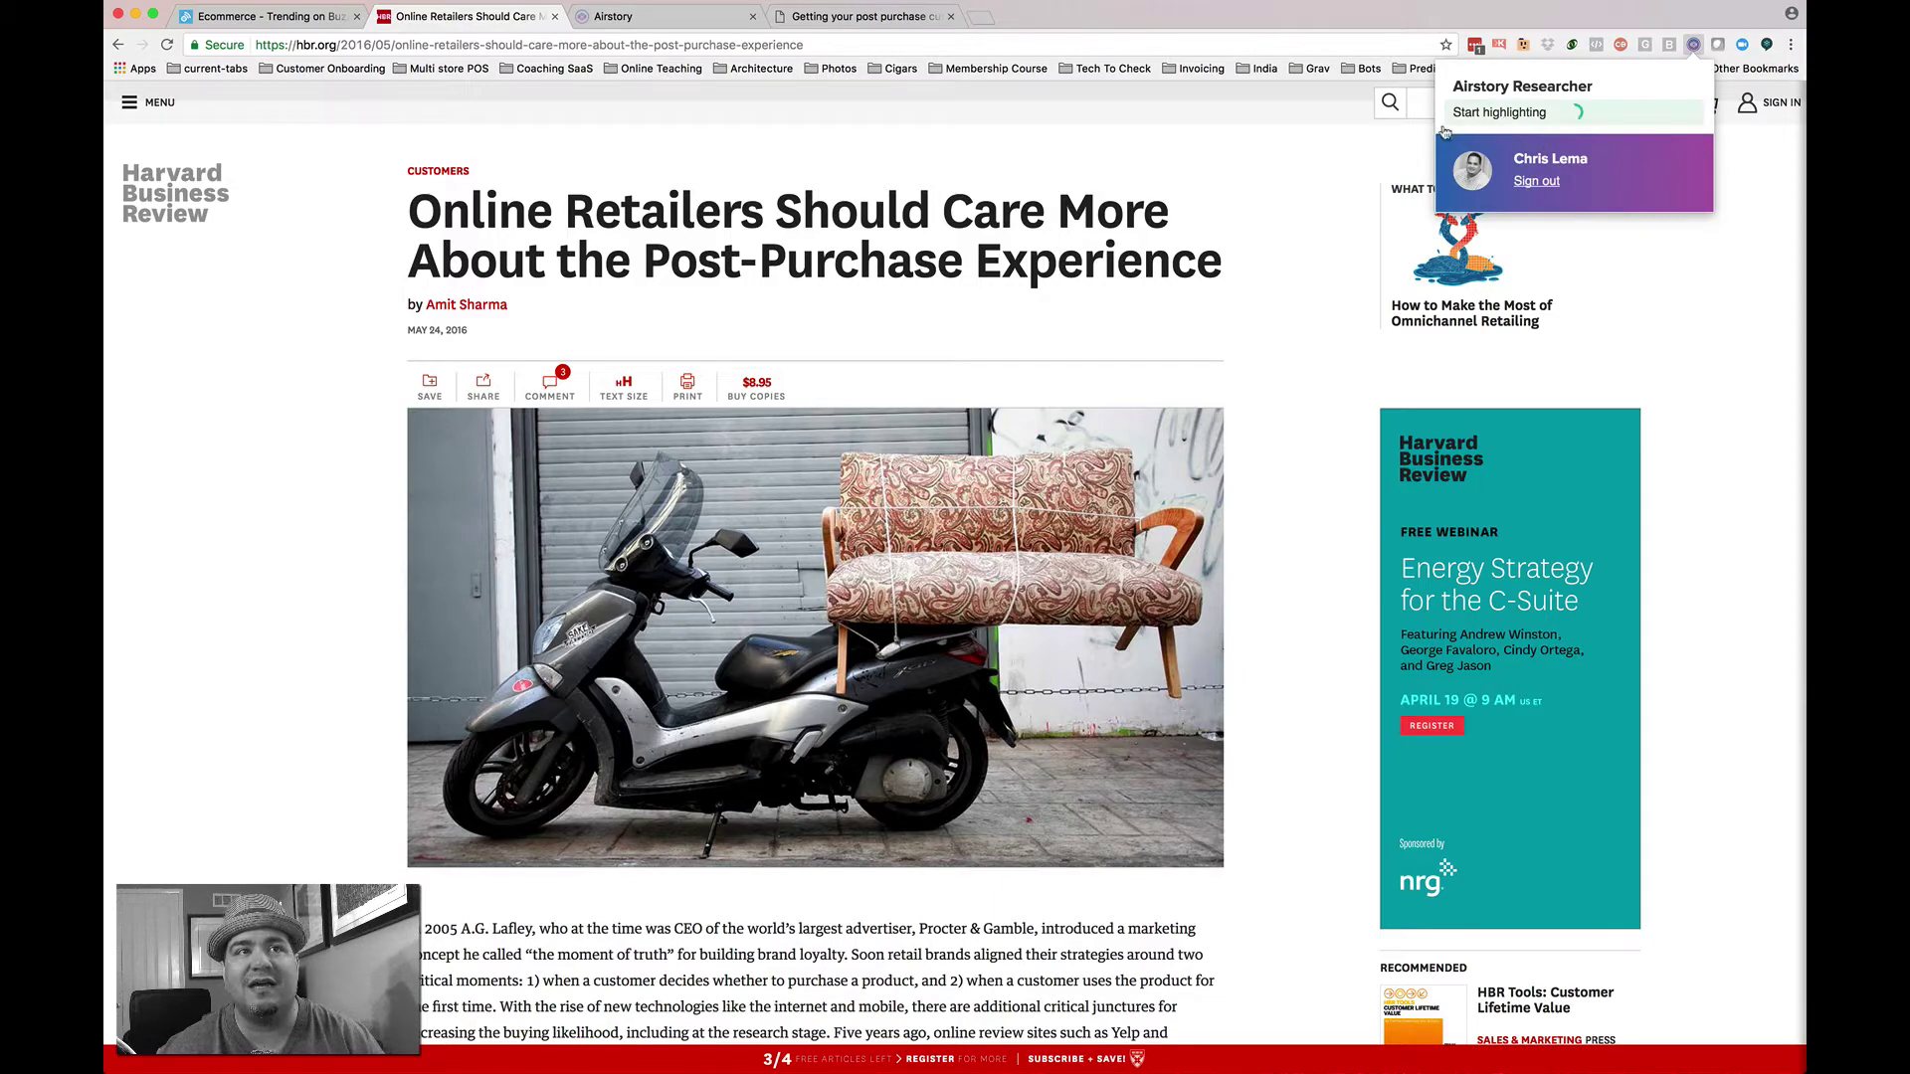
scroll(751, 560, "down", 5)
scroll(749, 560, "down", 3)
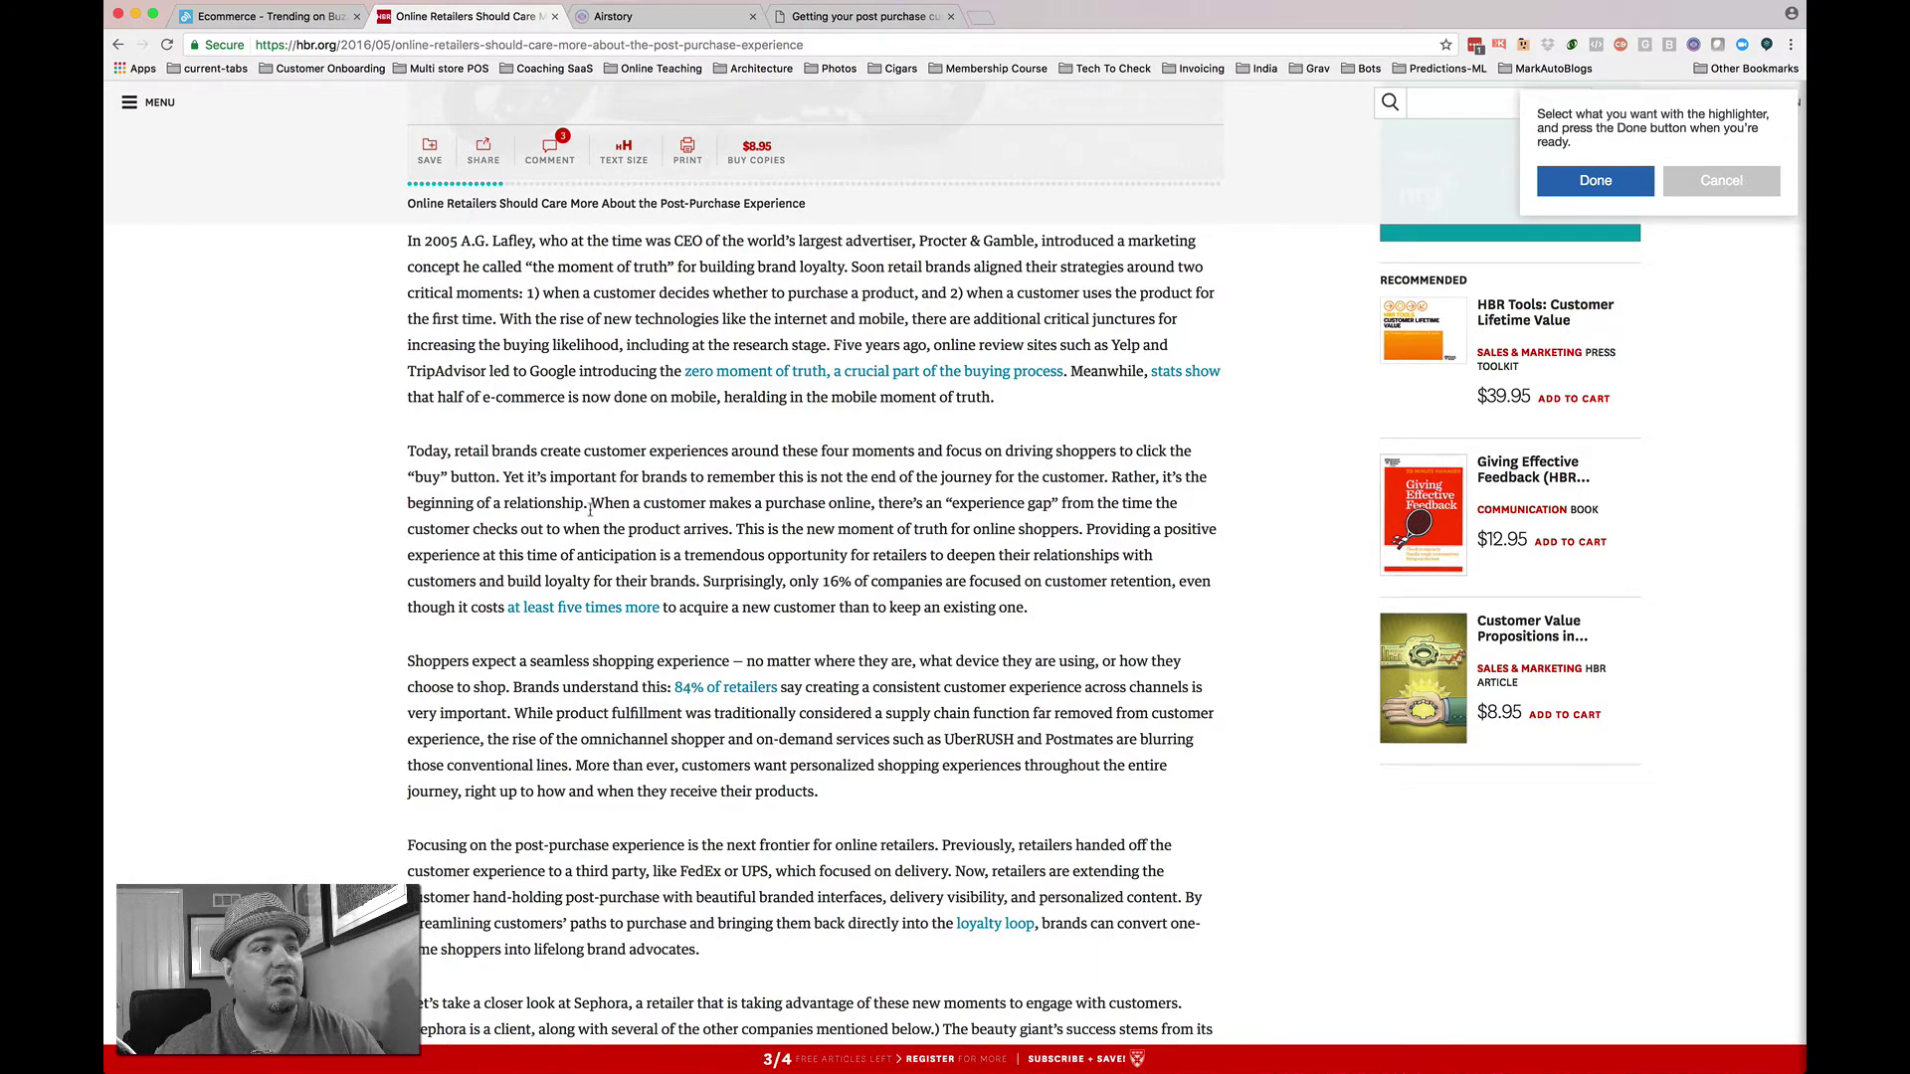
mouse_move(593, 502)
left_mouse_down()
mouse_move(1094, 529)
mouse_move(779, 581)
mouse_move(1044, 610)
left_mouse_up()
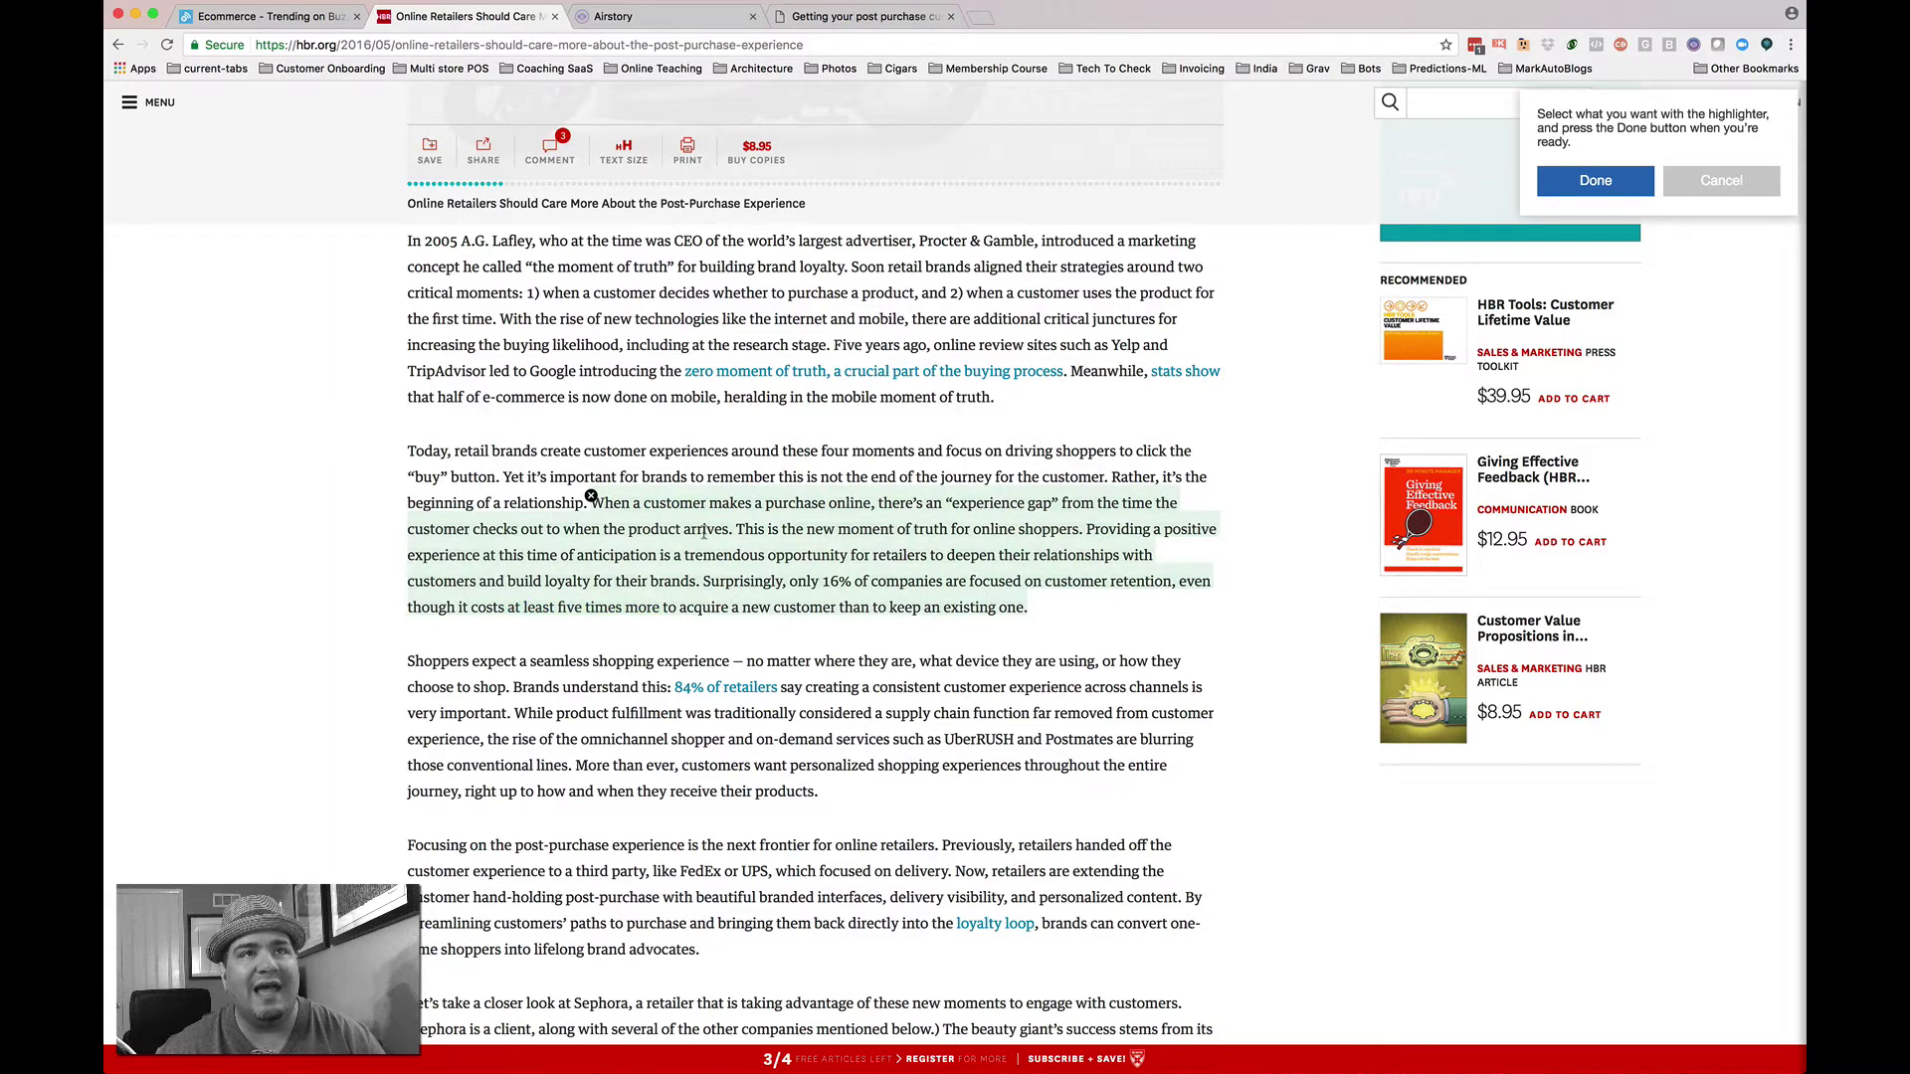
scroll(1452, 259, "down", 1)
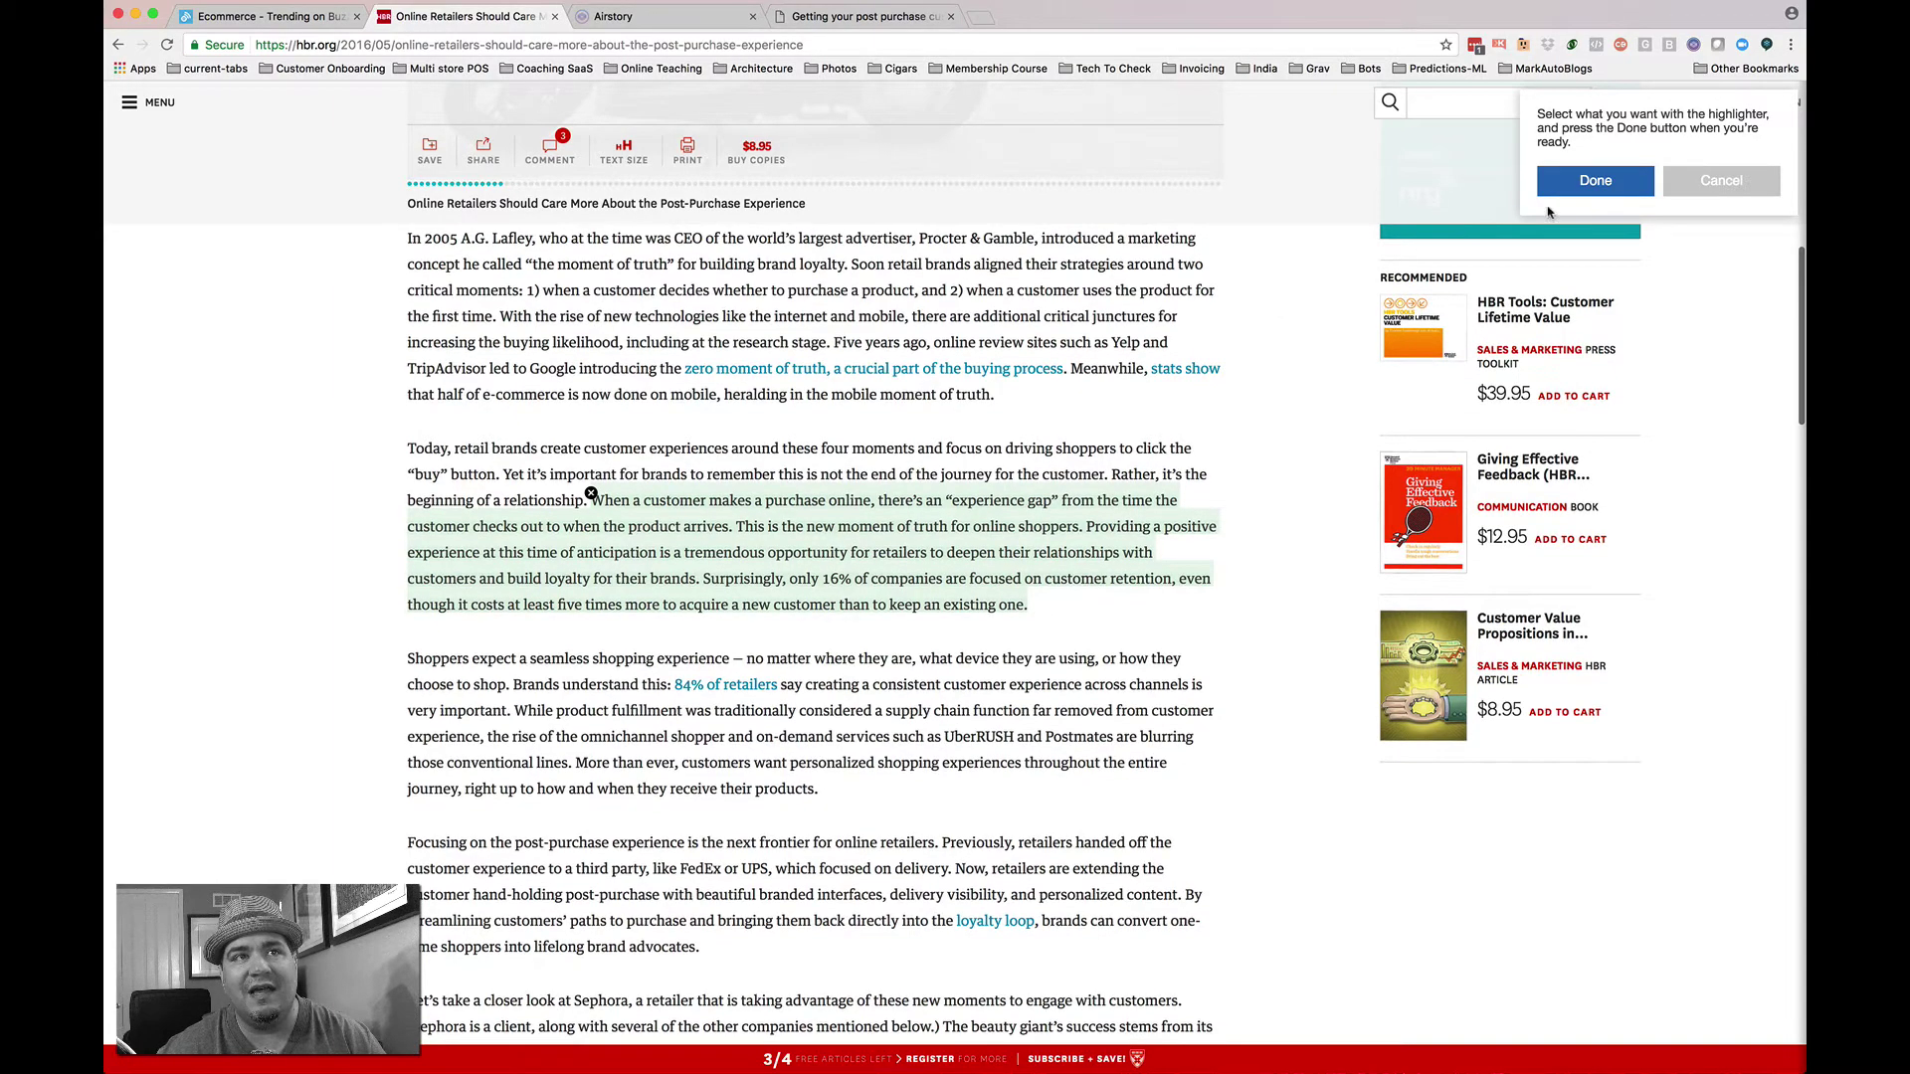
left_click(1595, 185)
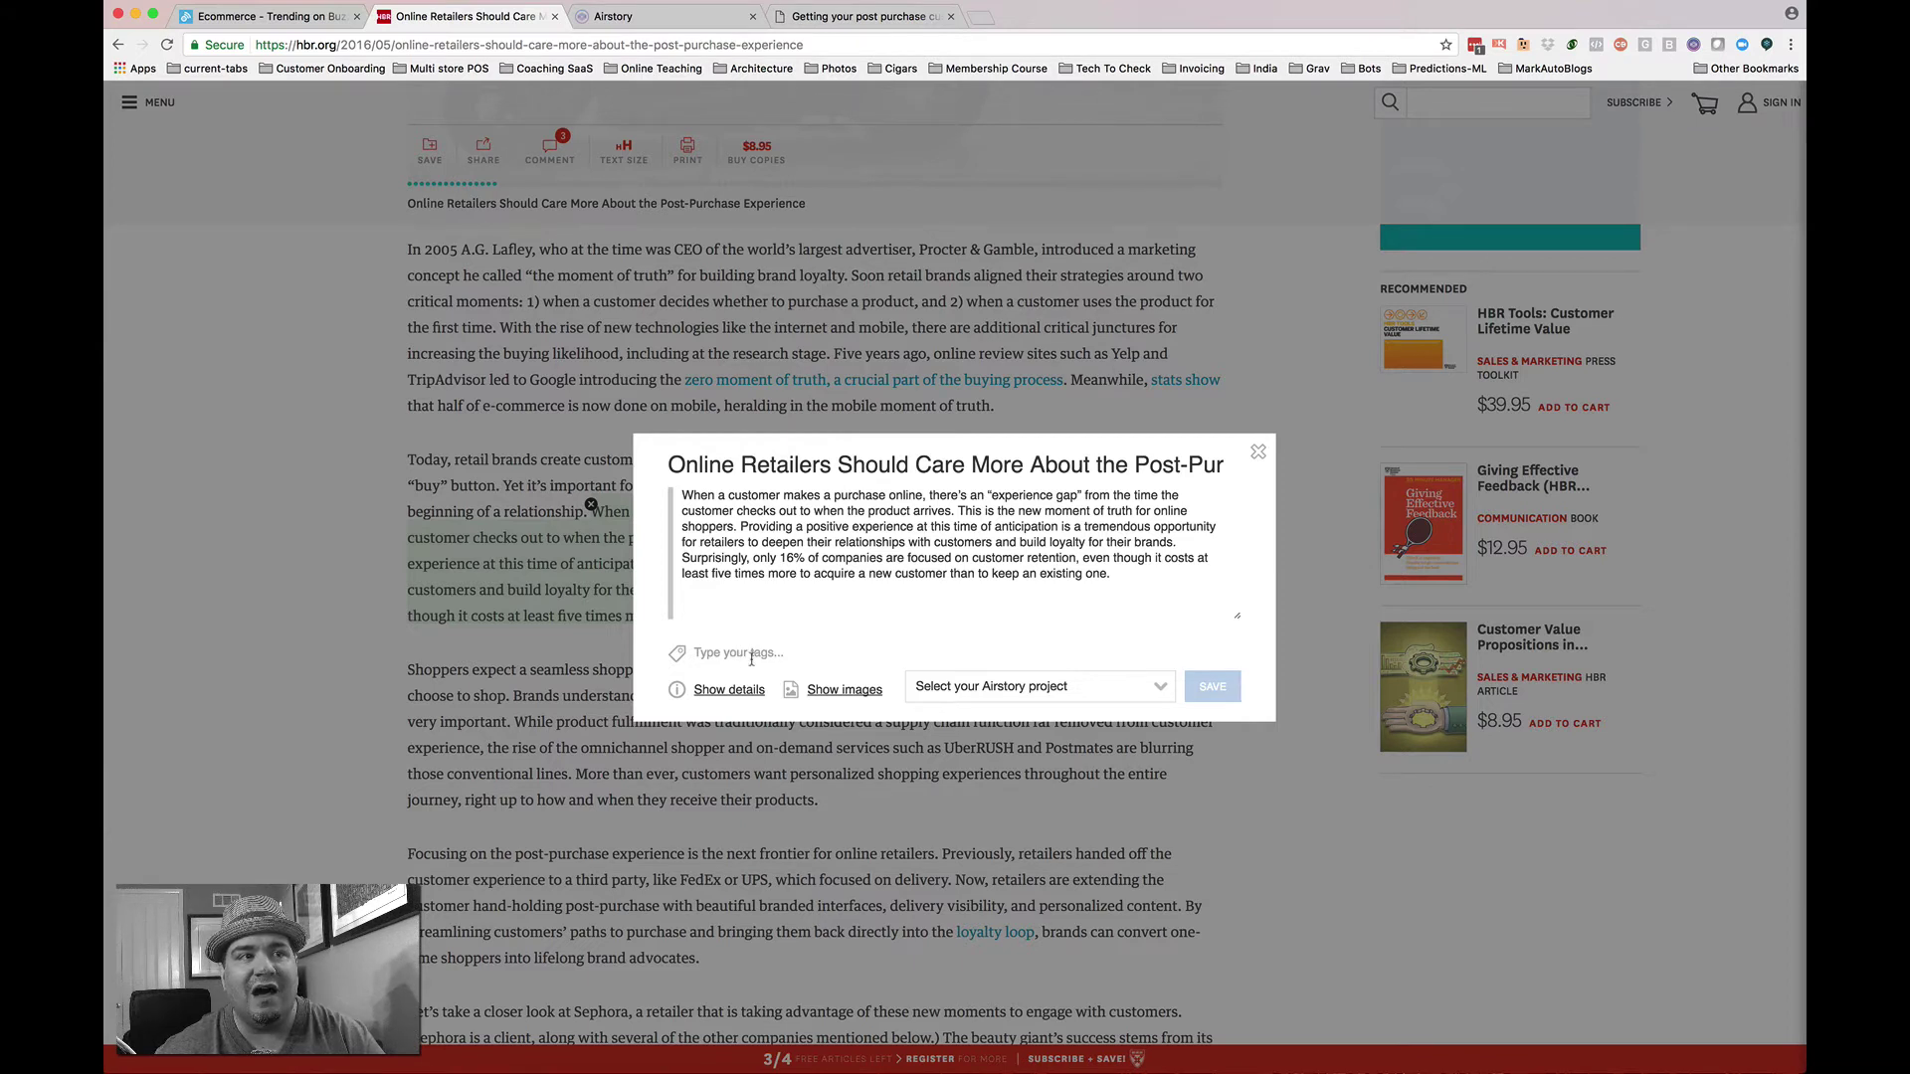
Check the Airstory project list, dismiss the save dialog, and return to the Airstory draft.
left_click(985, 695)
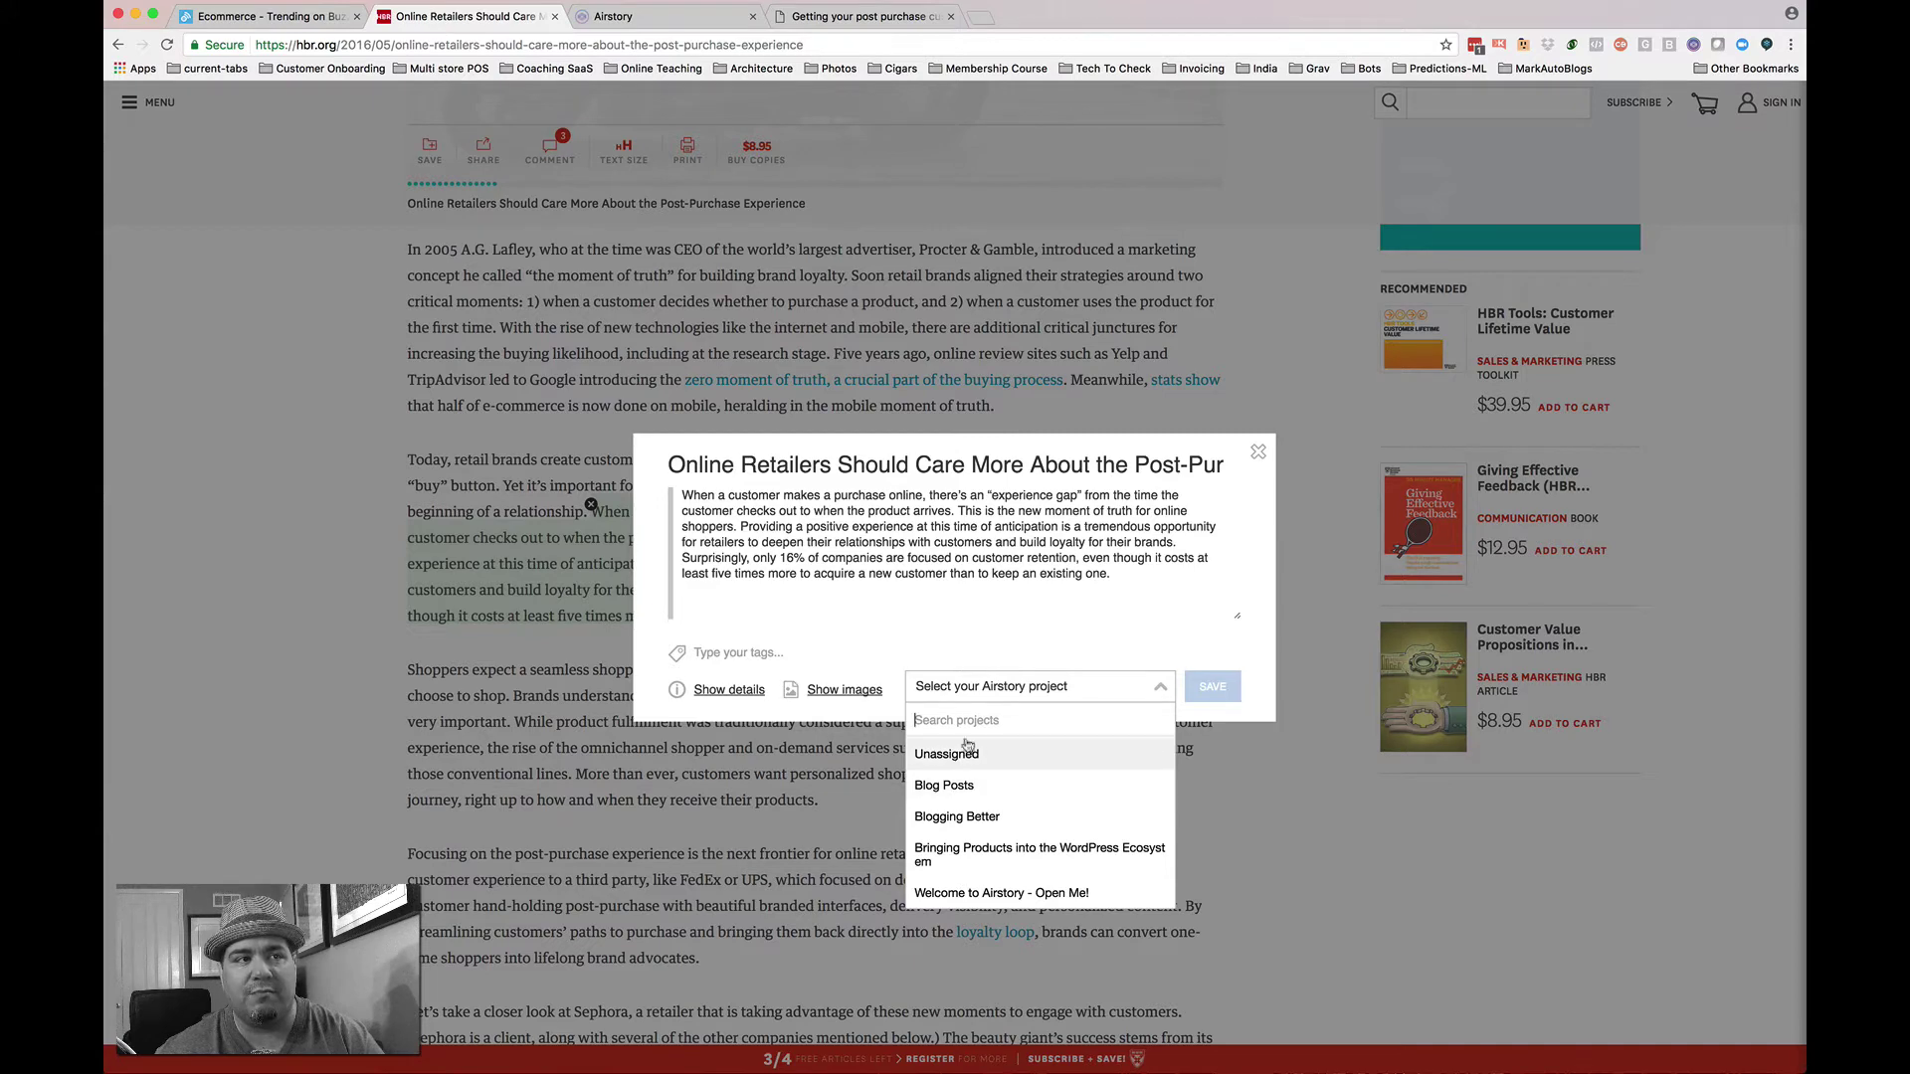
left_click(1257, 452)
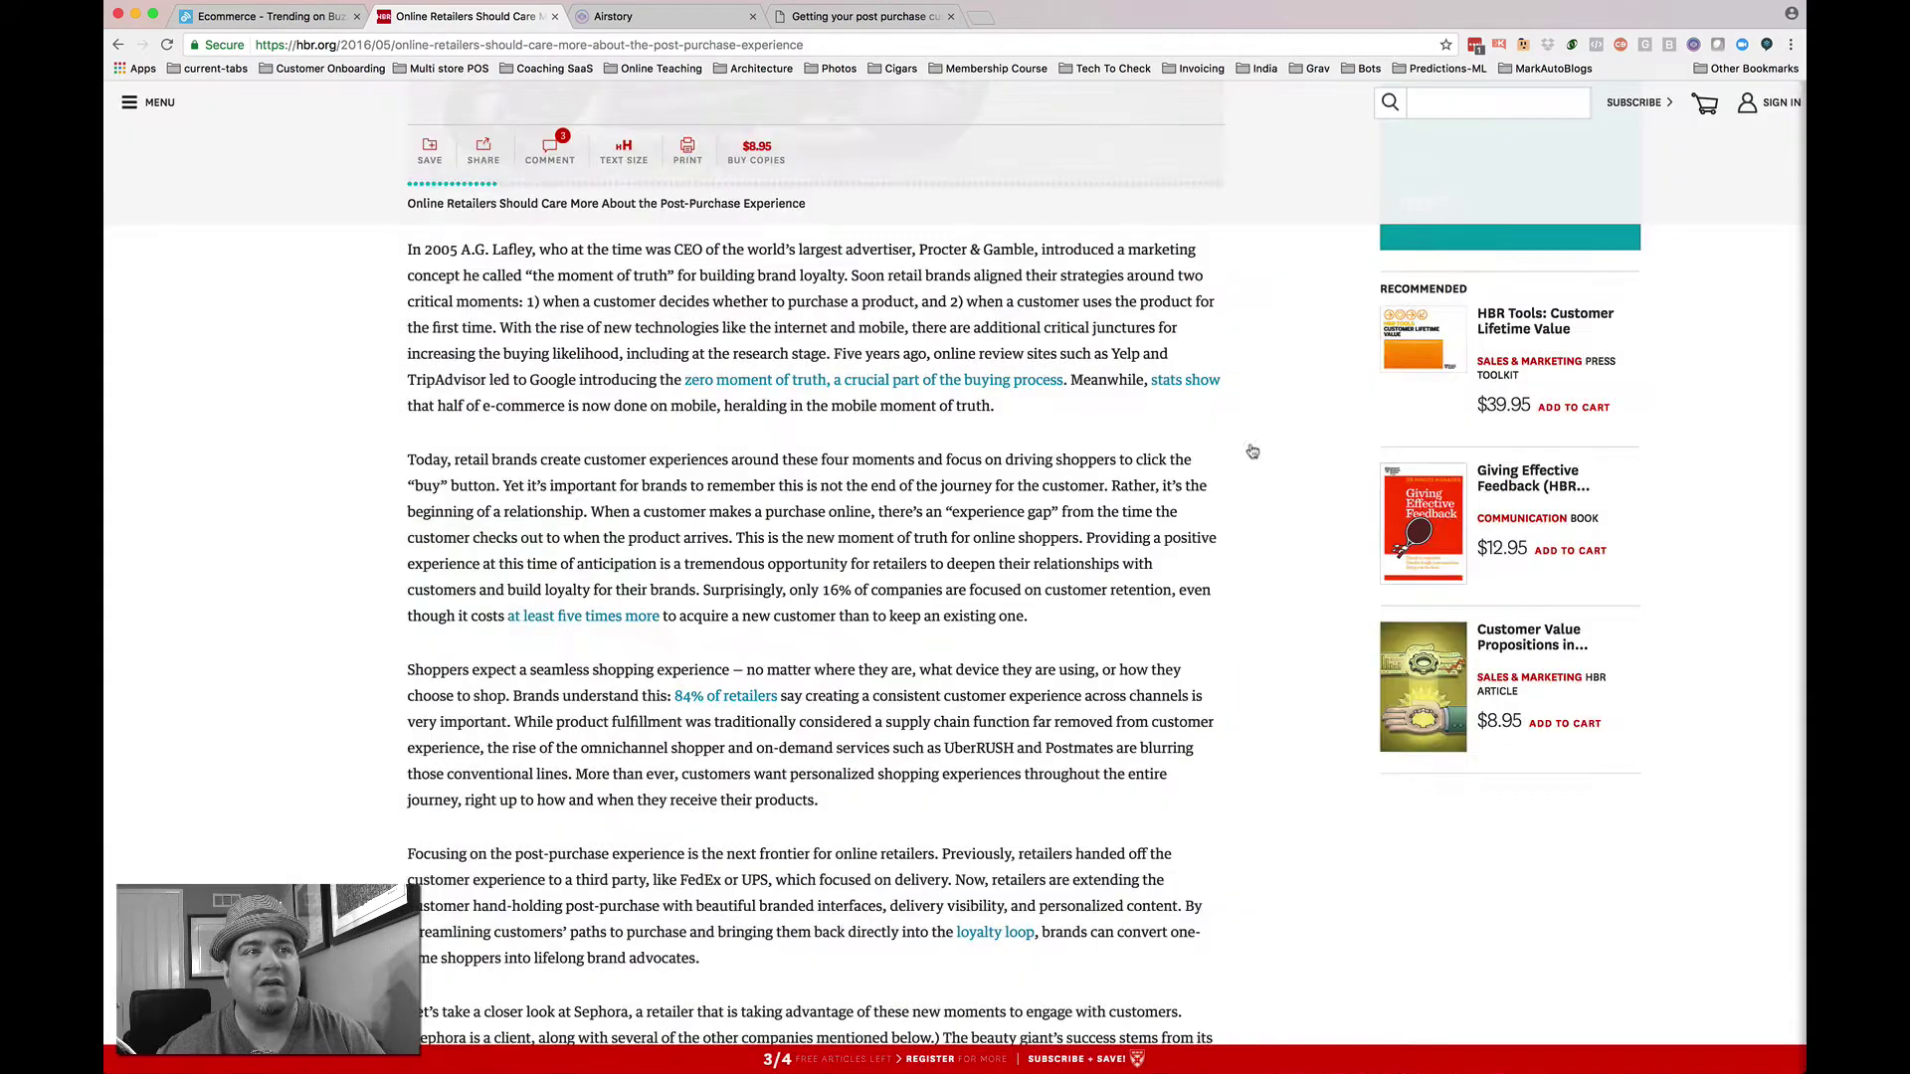
left_click(691, 14)
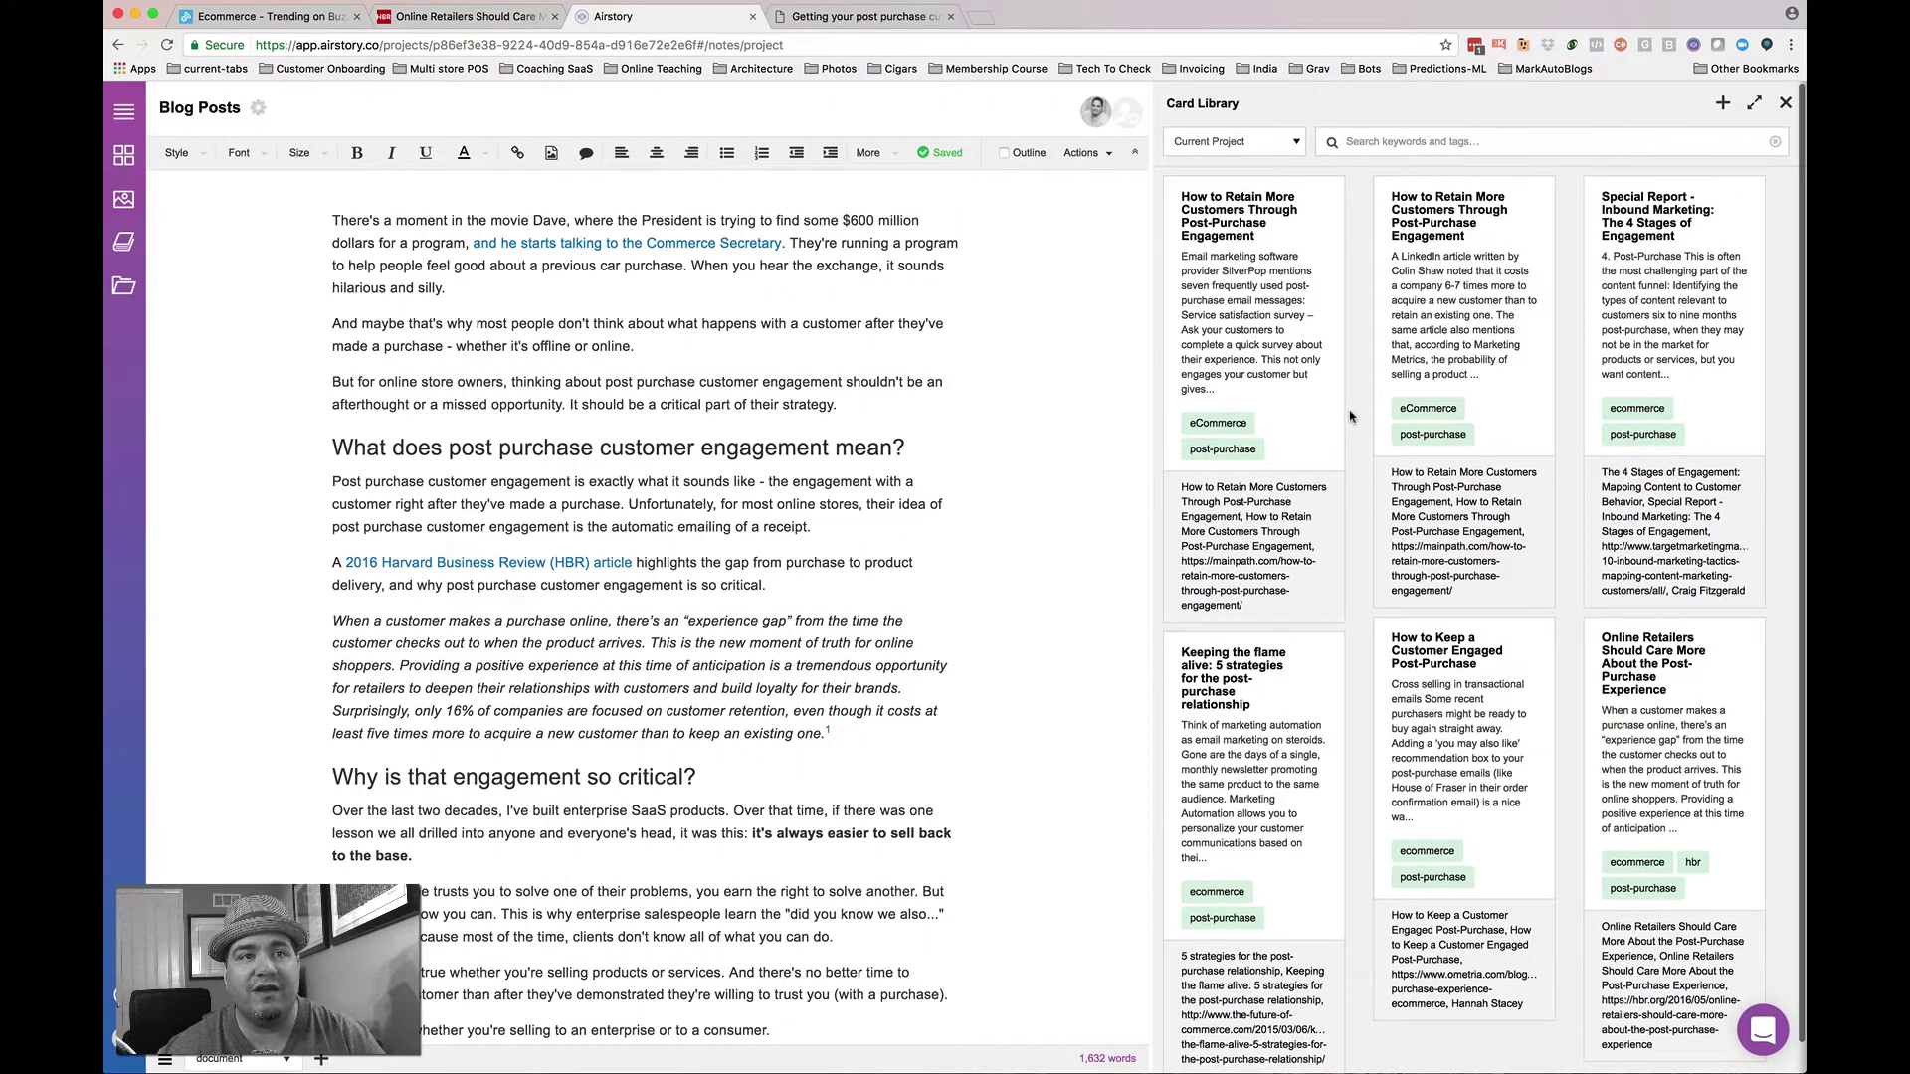
left_click(1643, 742)
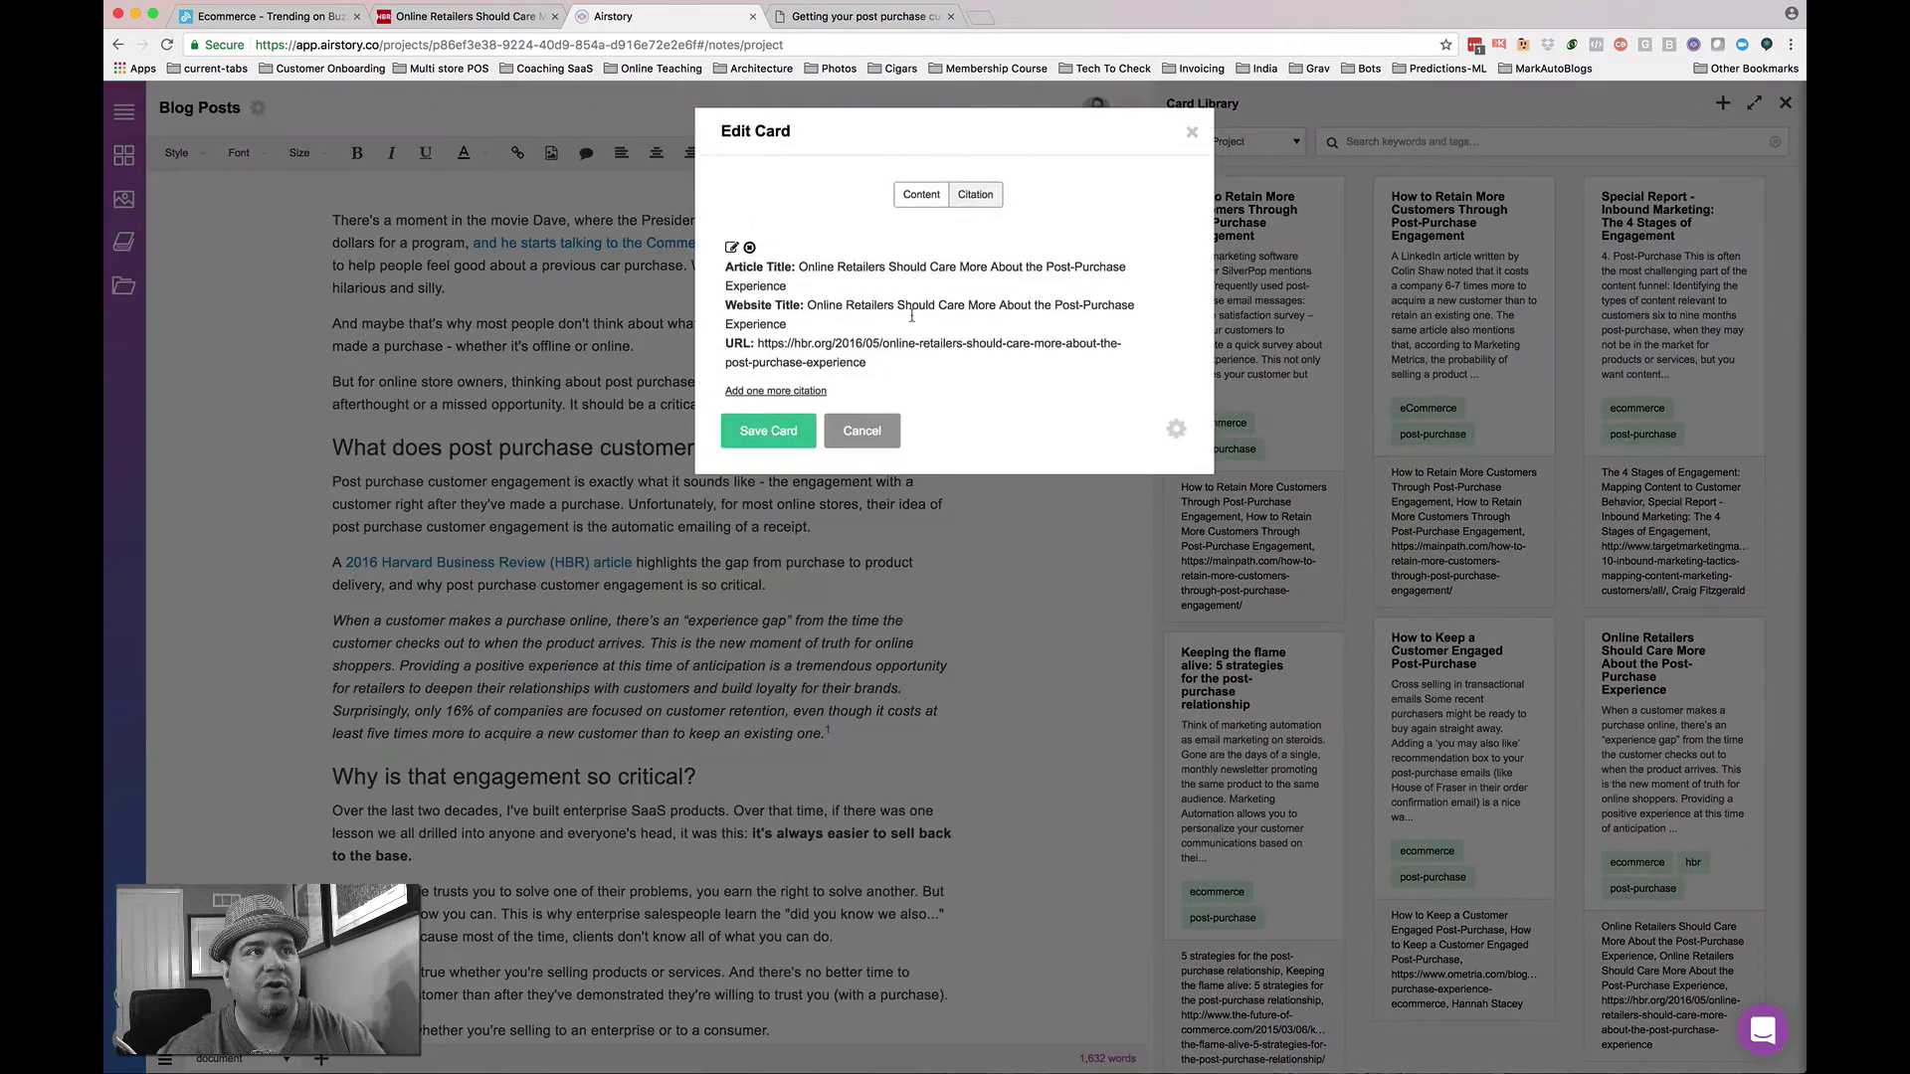
left_click(902, 202)
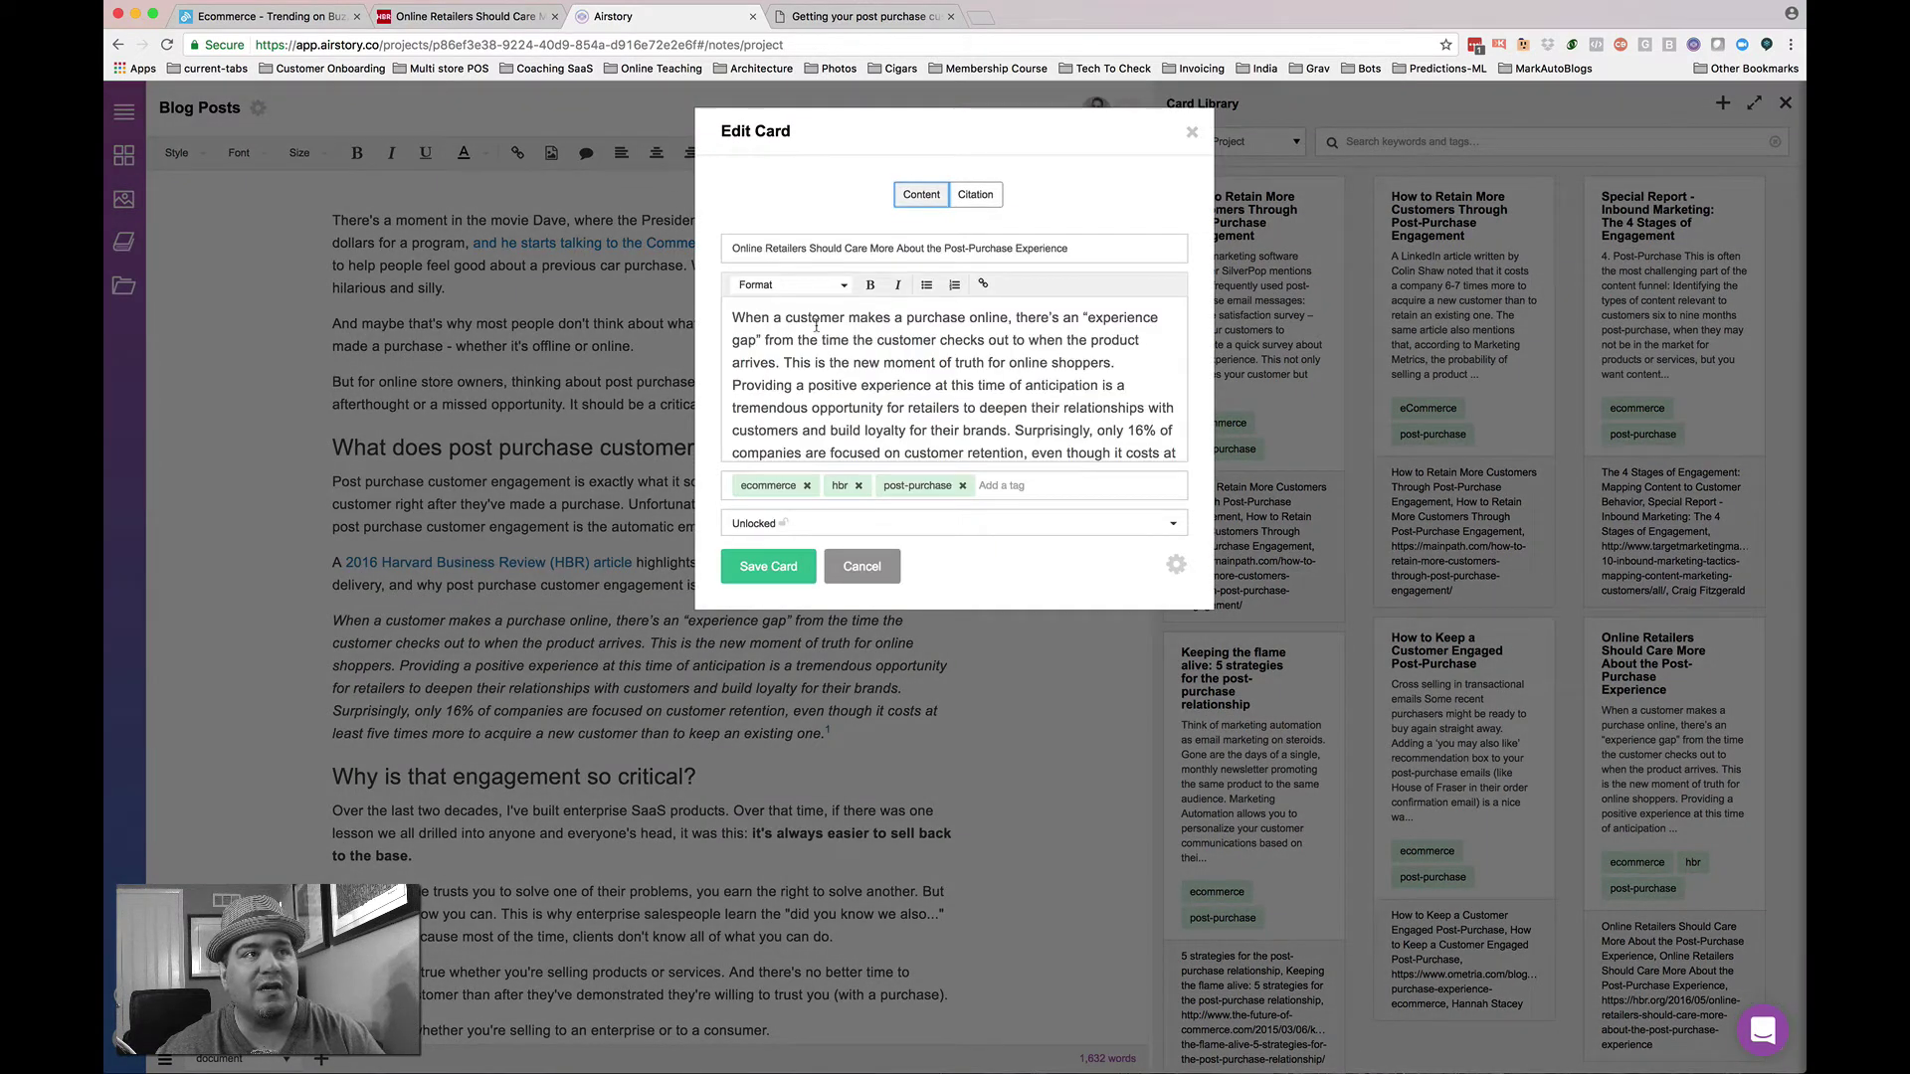
scroll(959, 329, "down", 1)
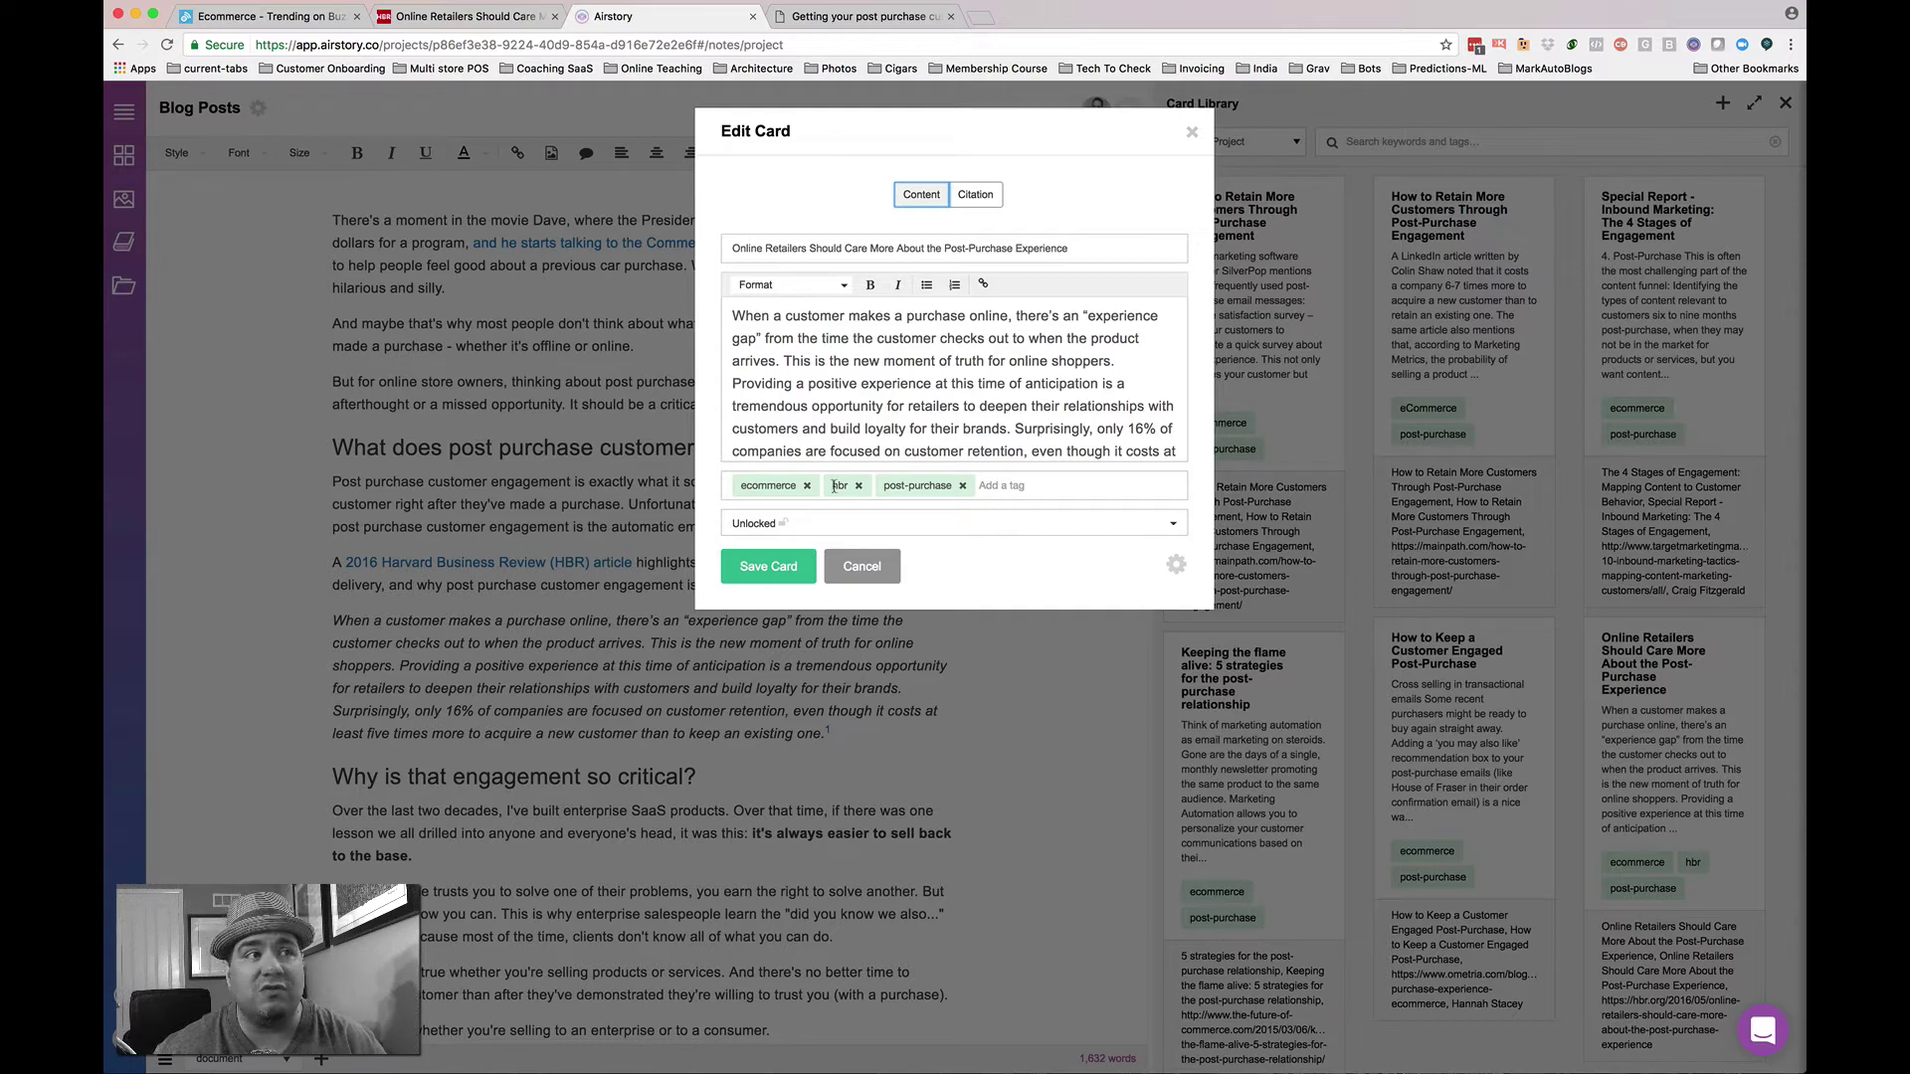
left_click(978, 196)
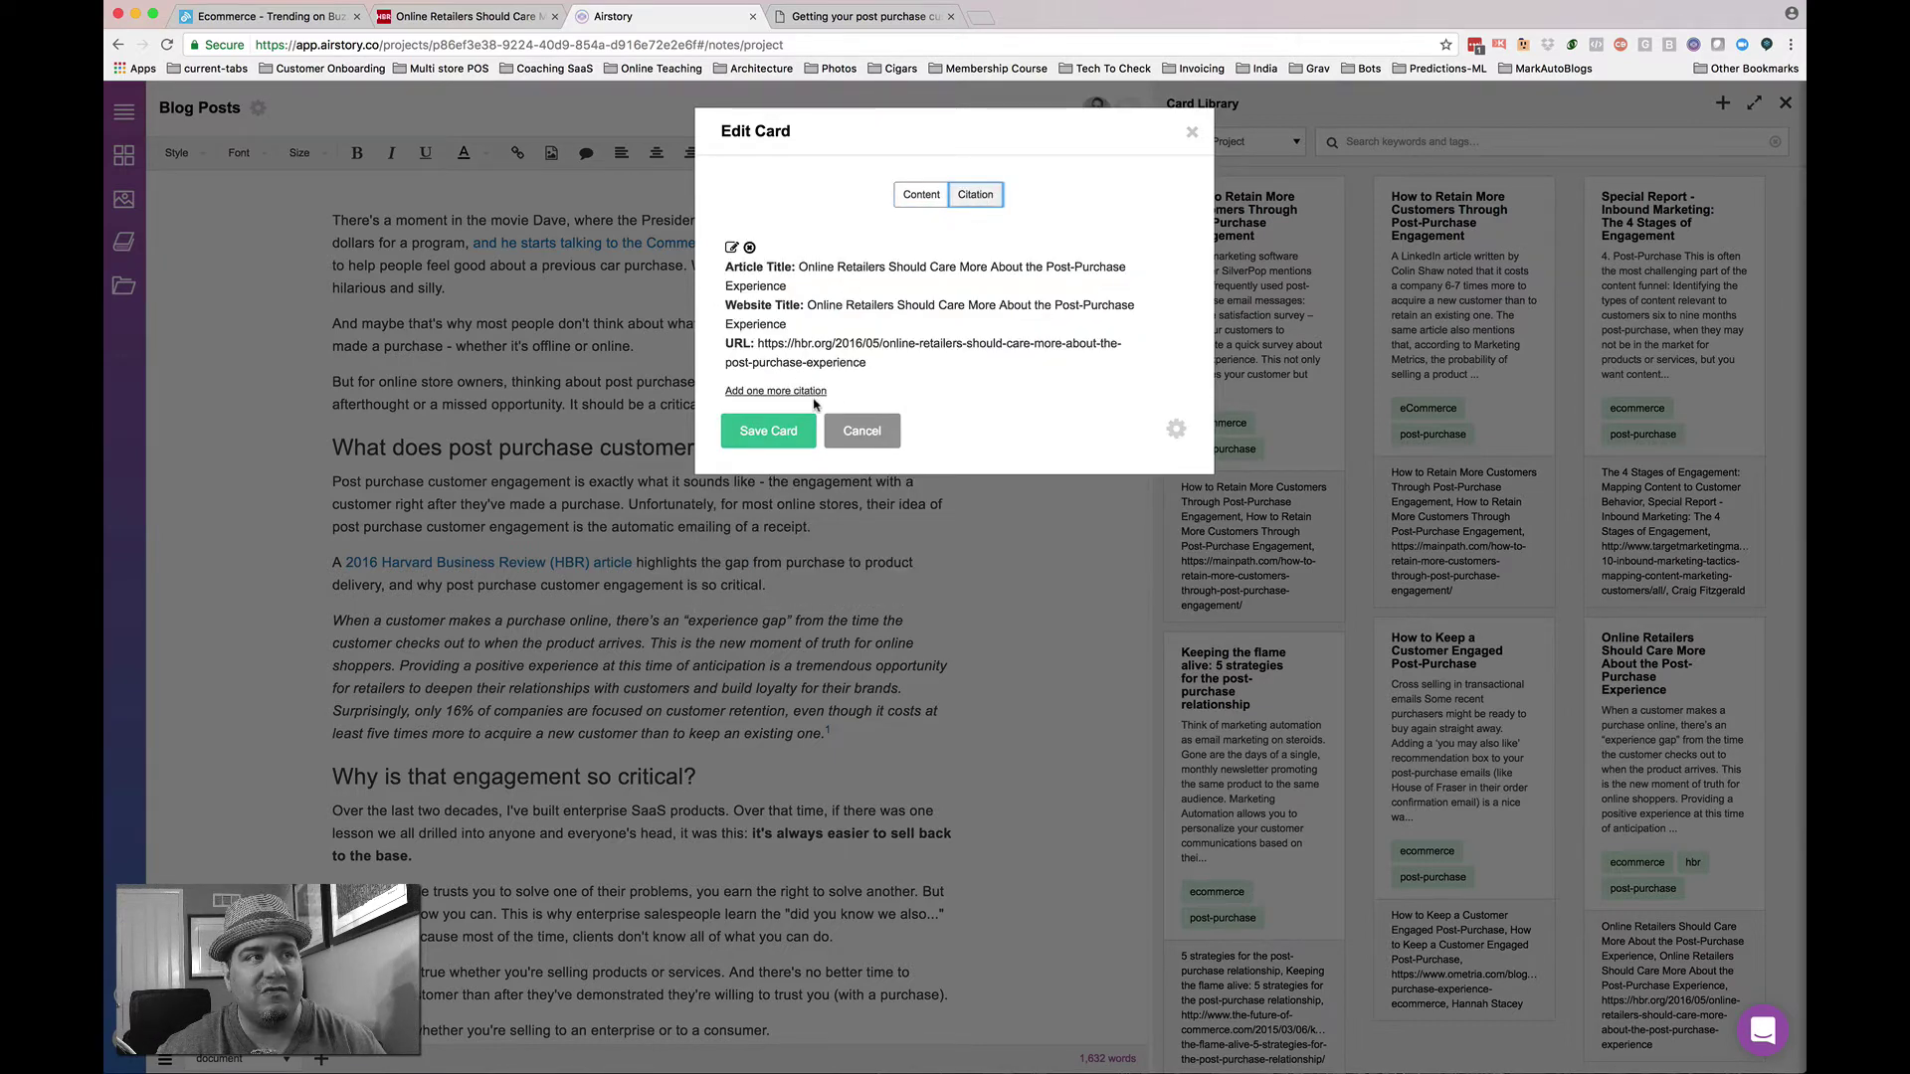
left_click(1192, 132)
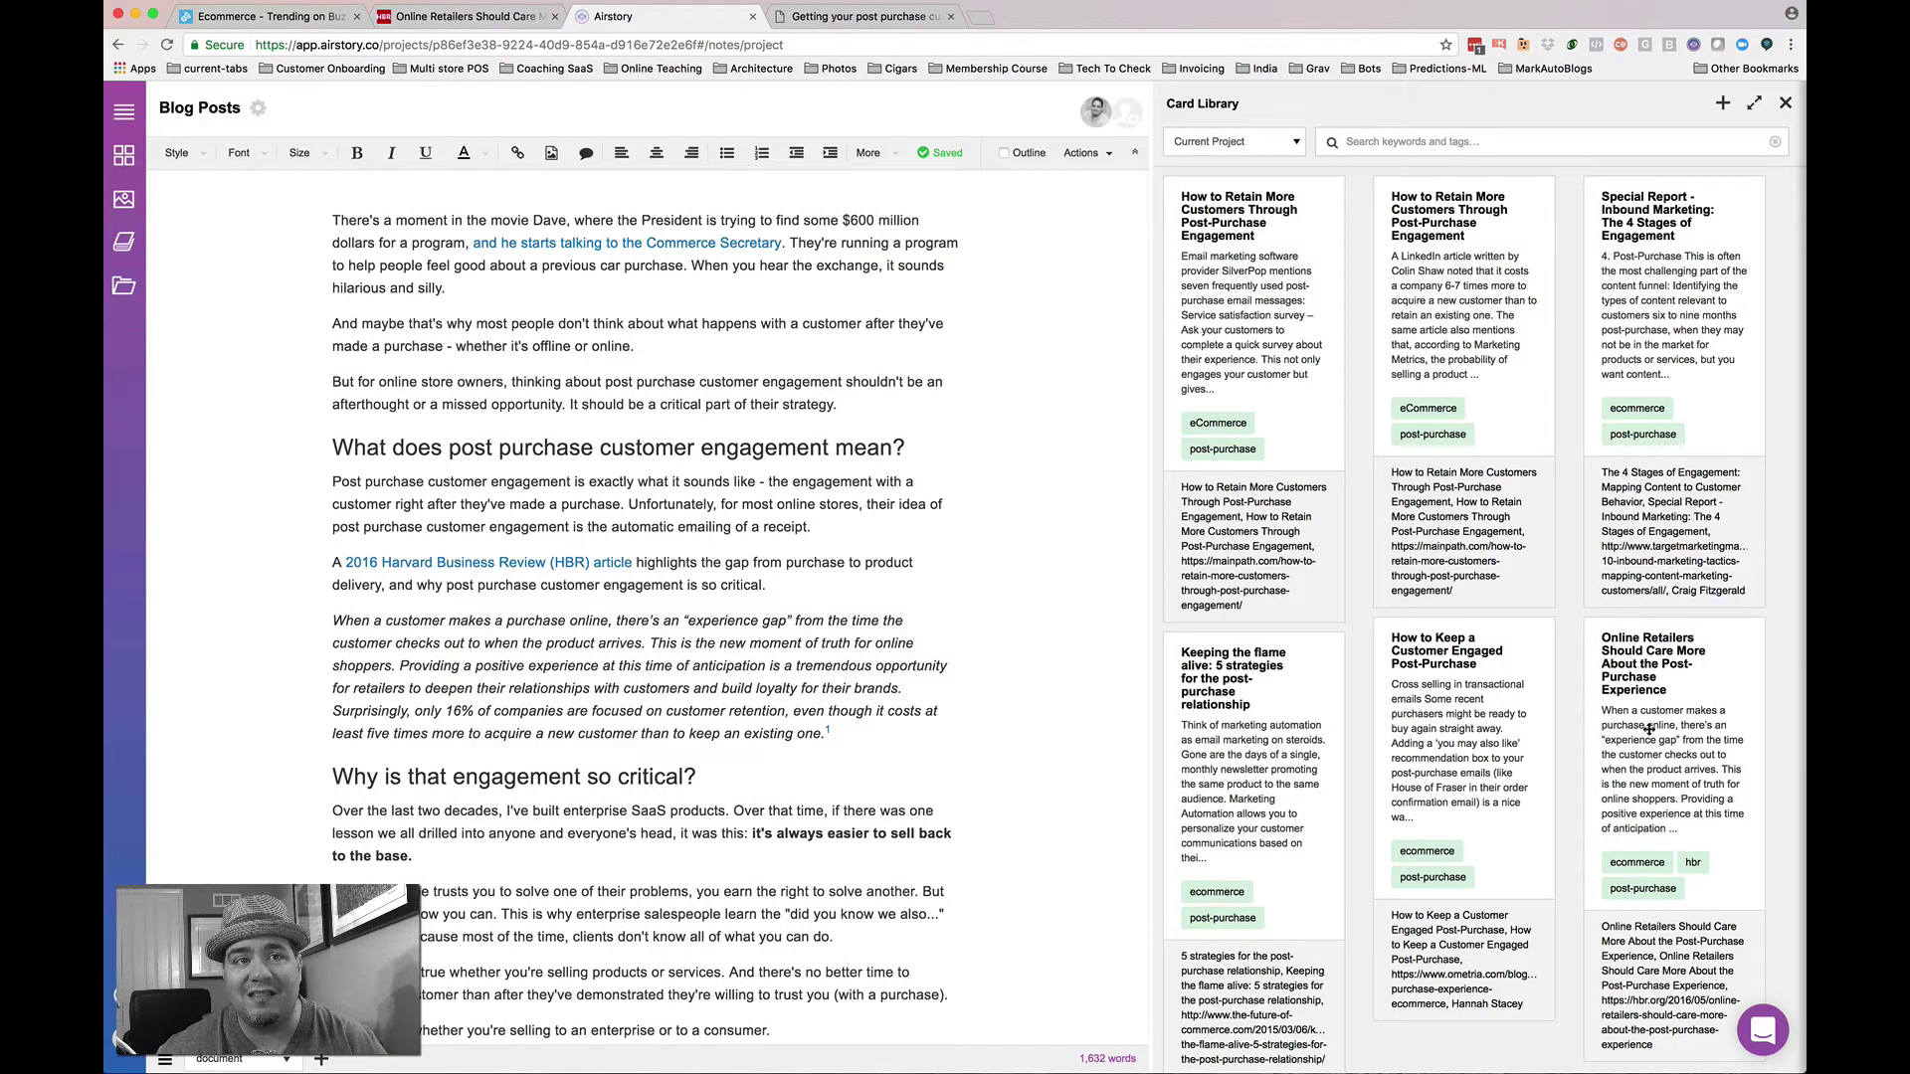
Move the Online Retailers card up the library and select the italic quote in the draft.
left_click_drag(1650, 729, 1613, 668)
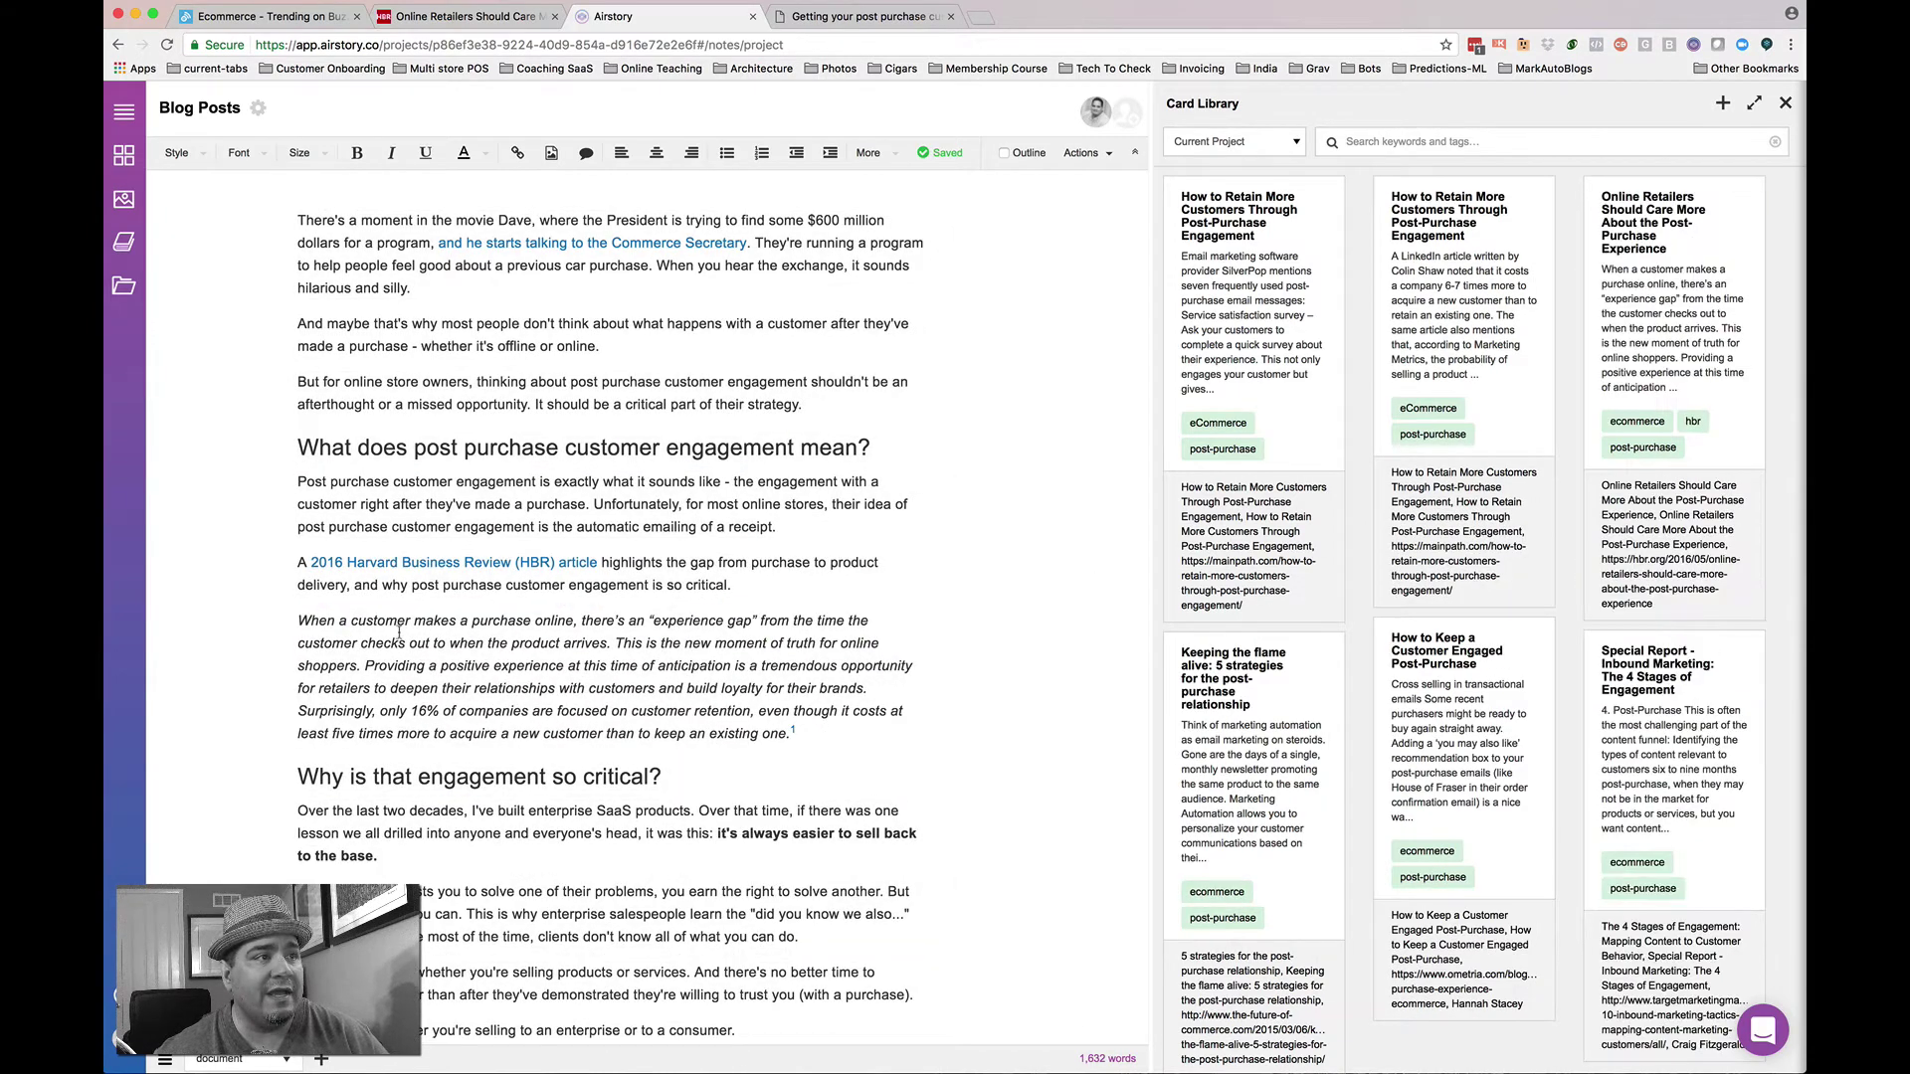
left_click_drag(316, 620, 582, 664)
left_click(574, 676)
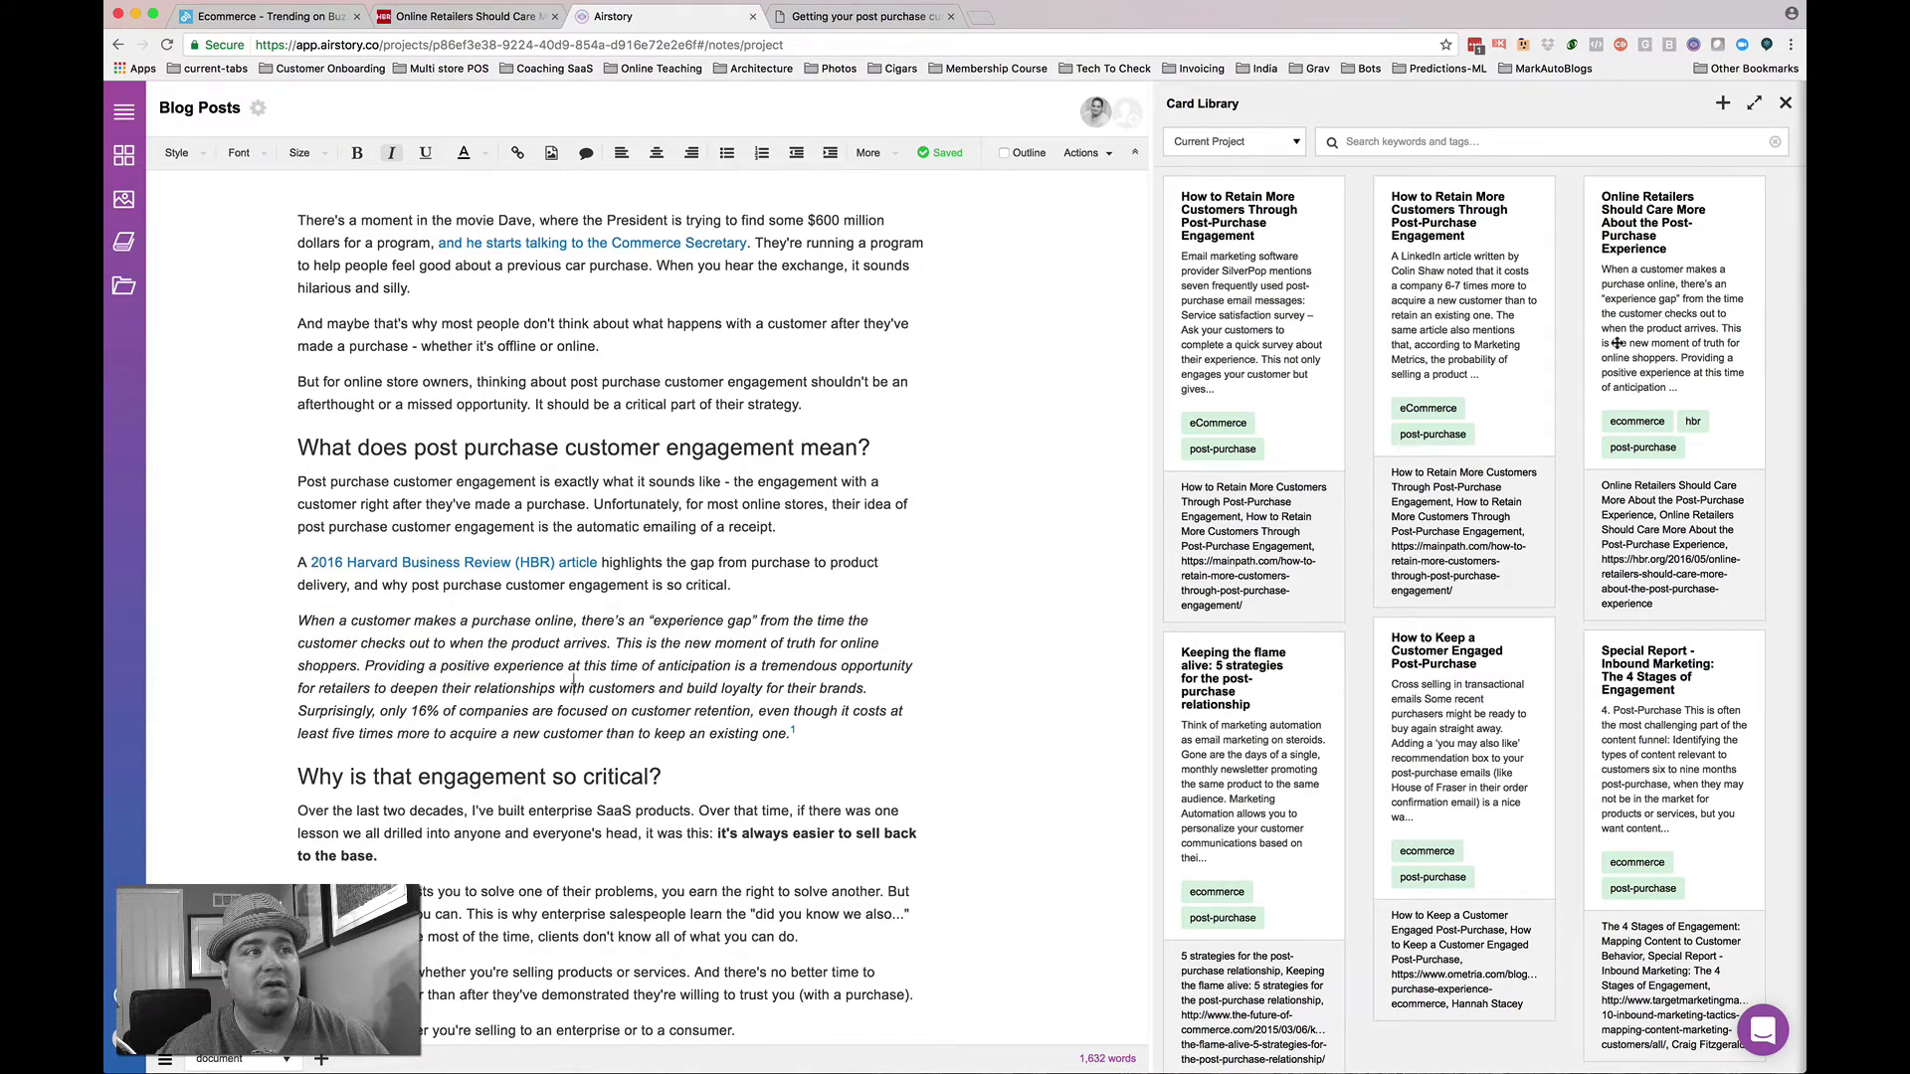
left_click_drag(1617, 342, 715, 660)
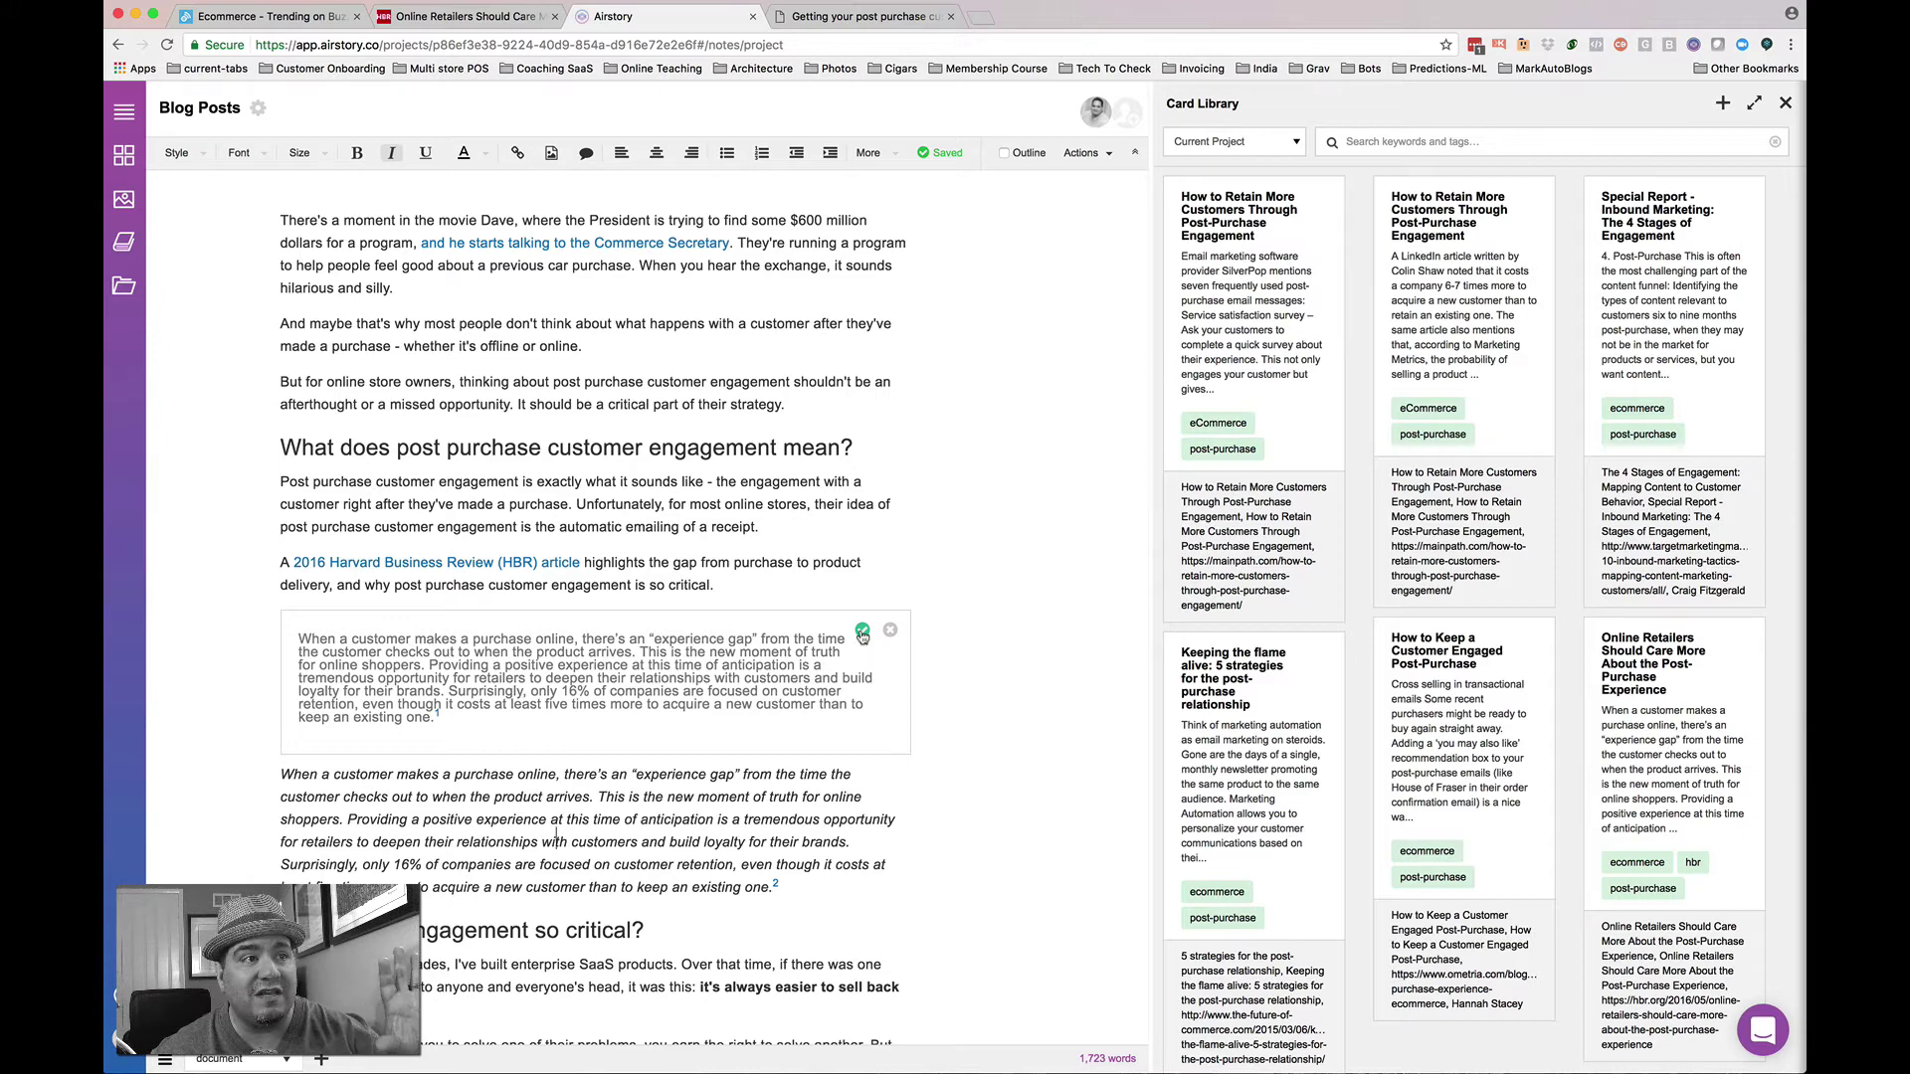
left_click(863, 633)
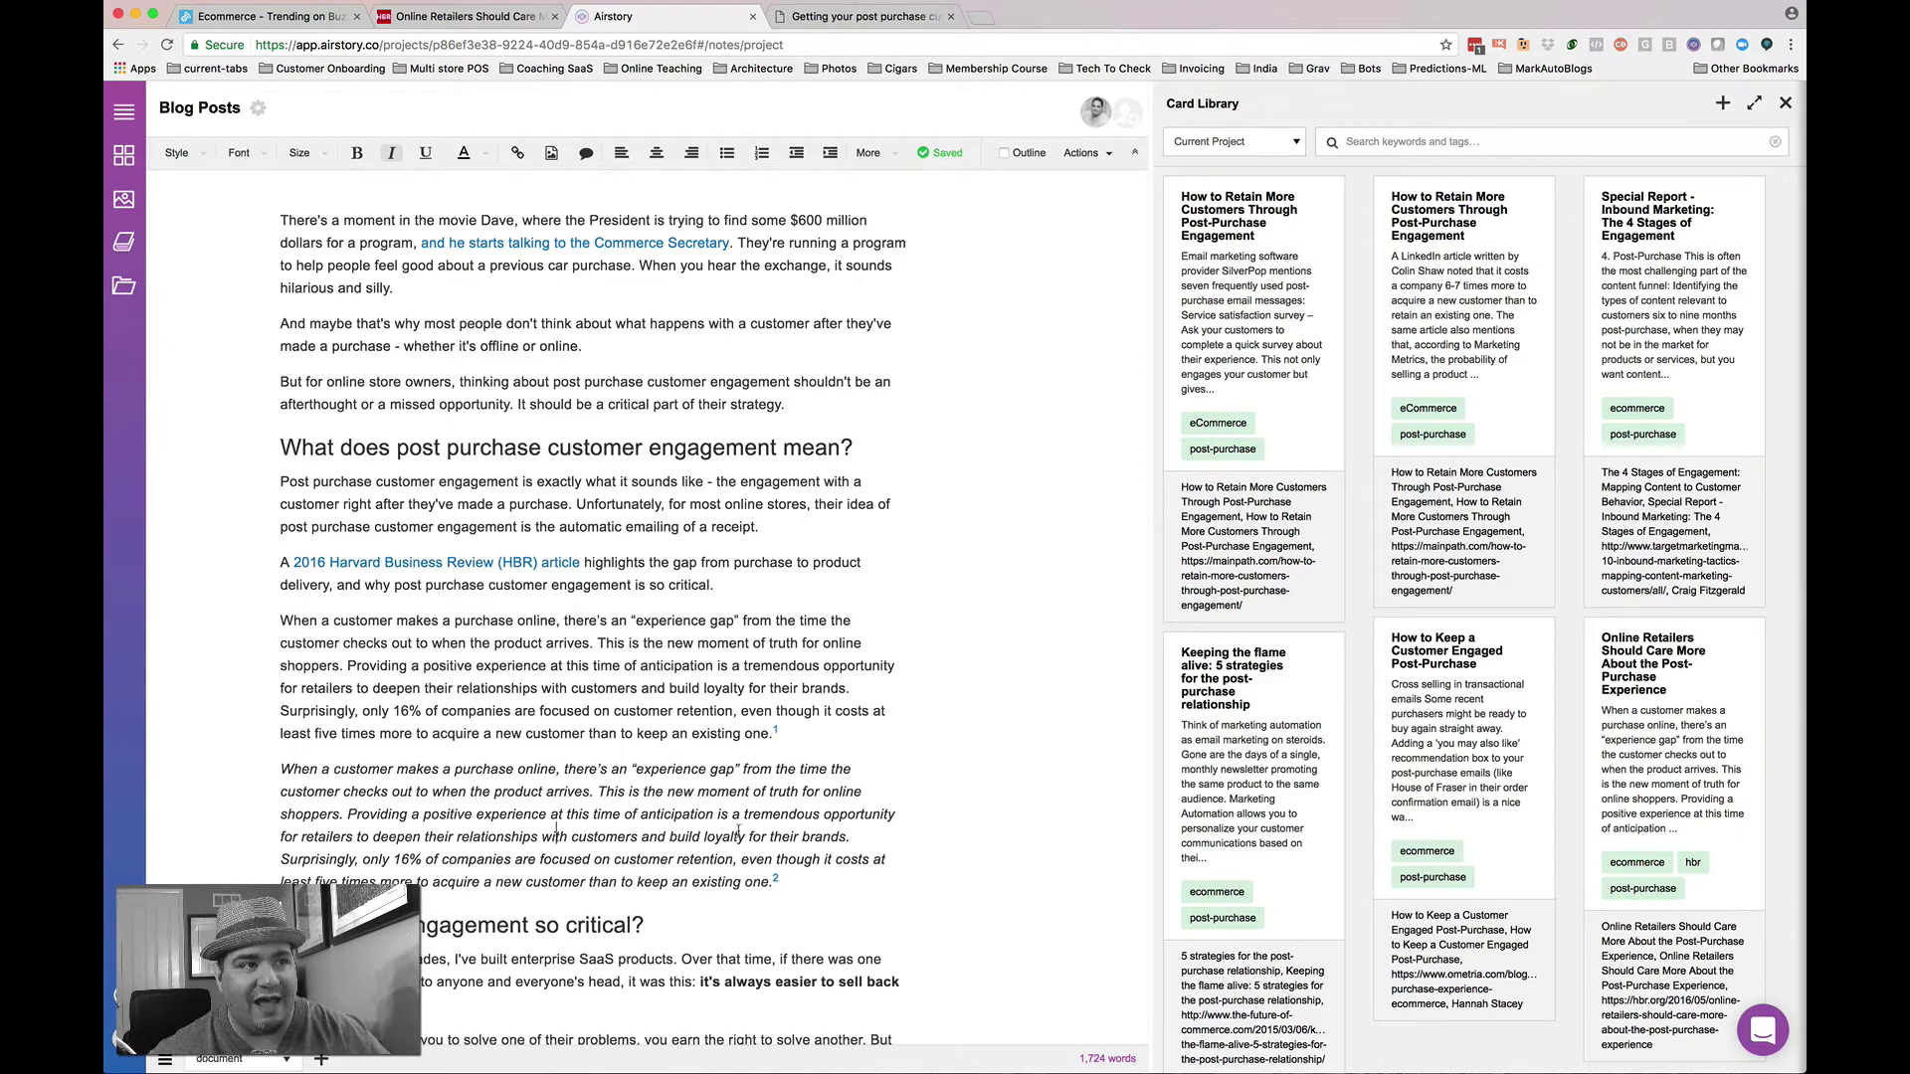
left_click_drag(799, 732, 282, 621)
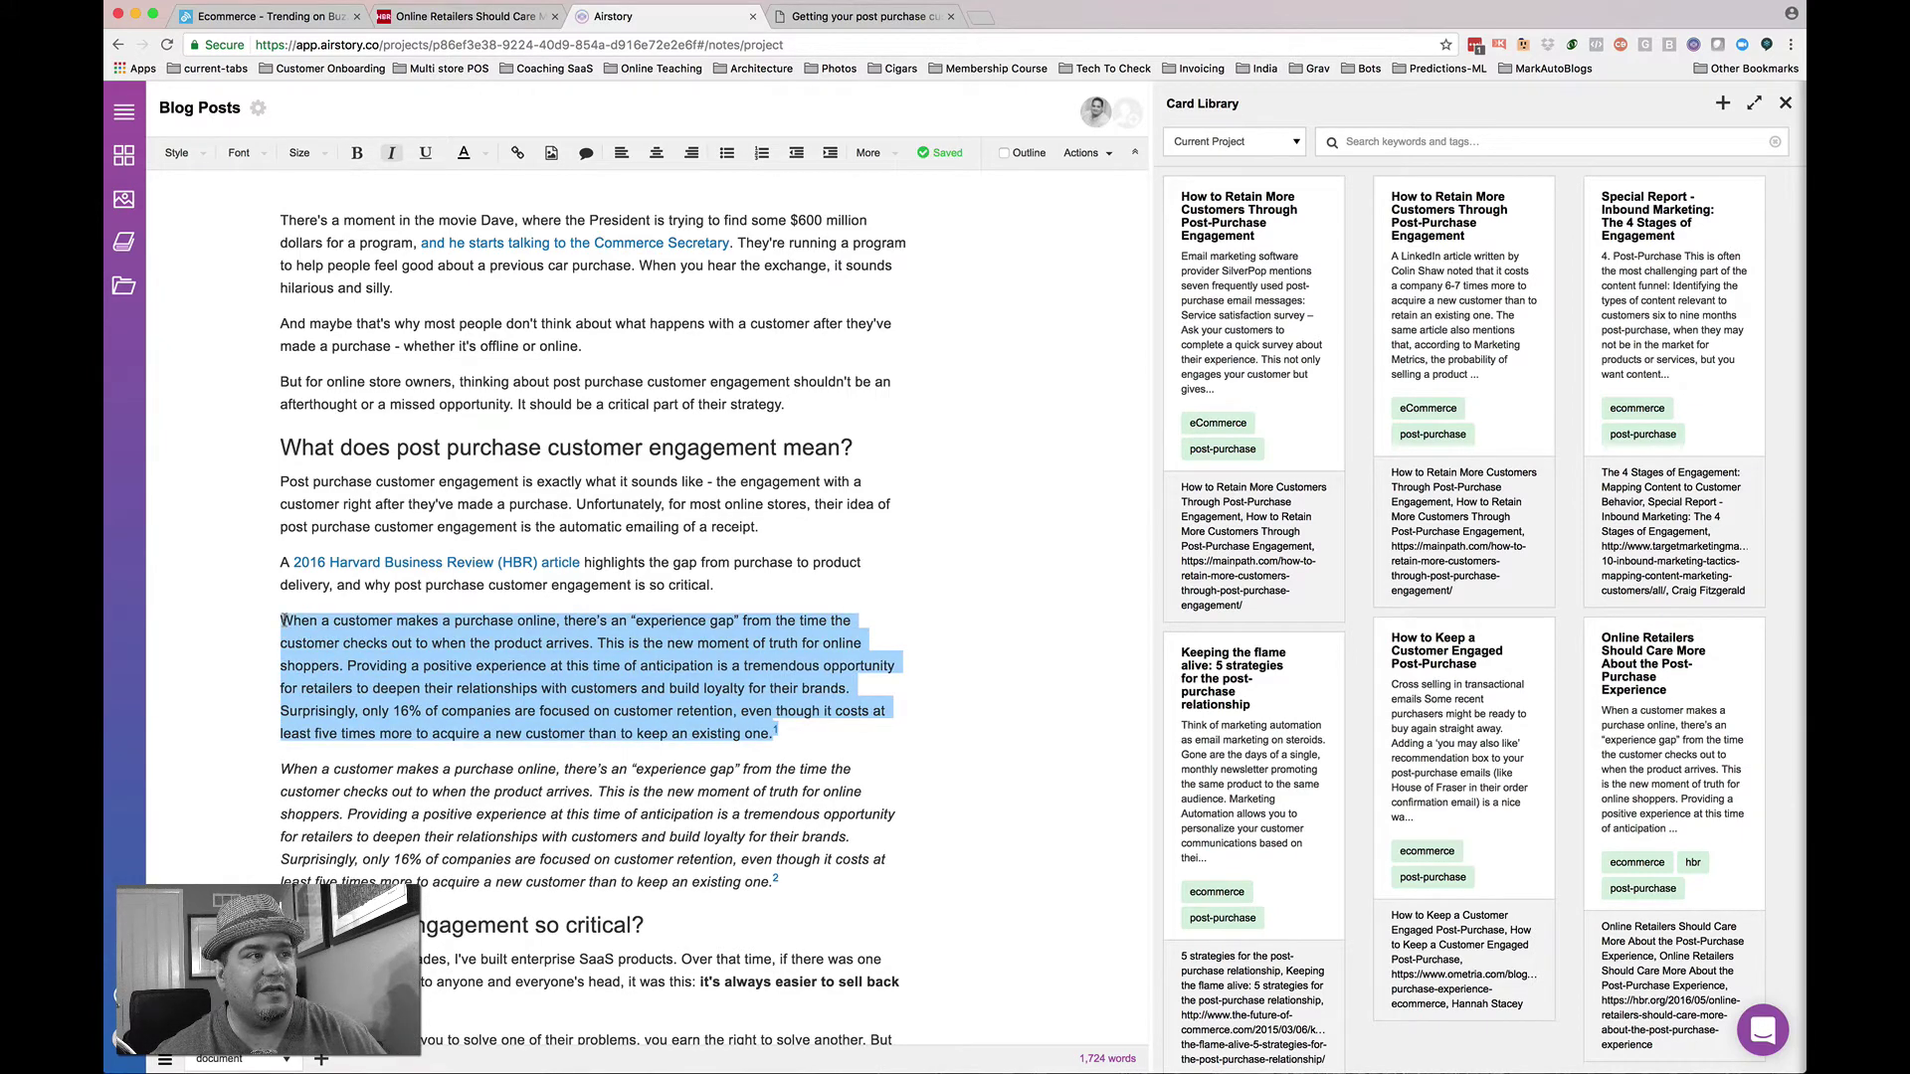
key("BackSpace")
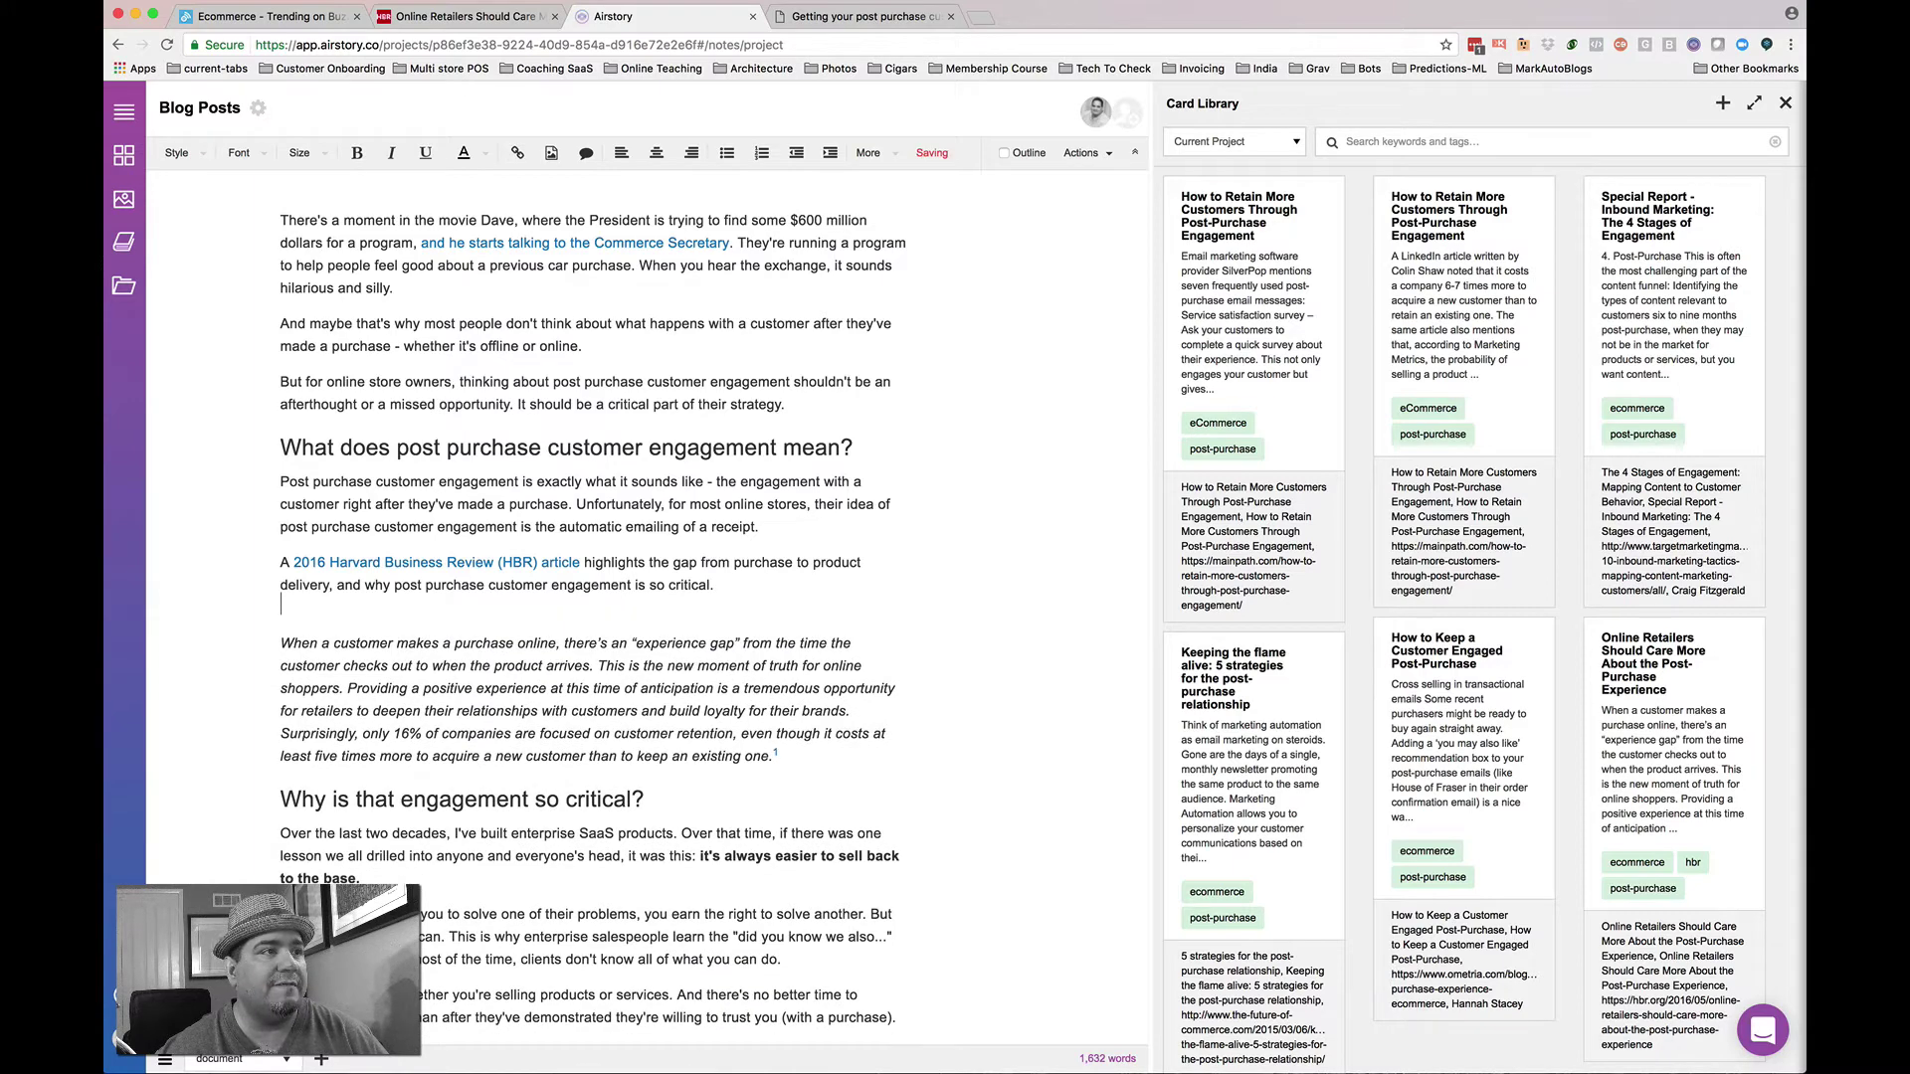
key("BackSpace")
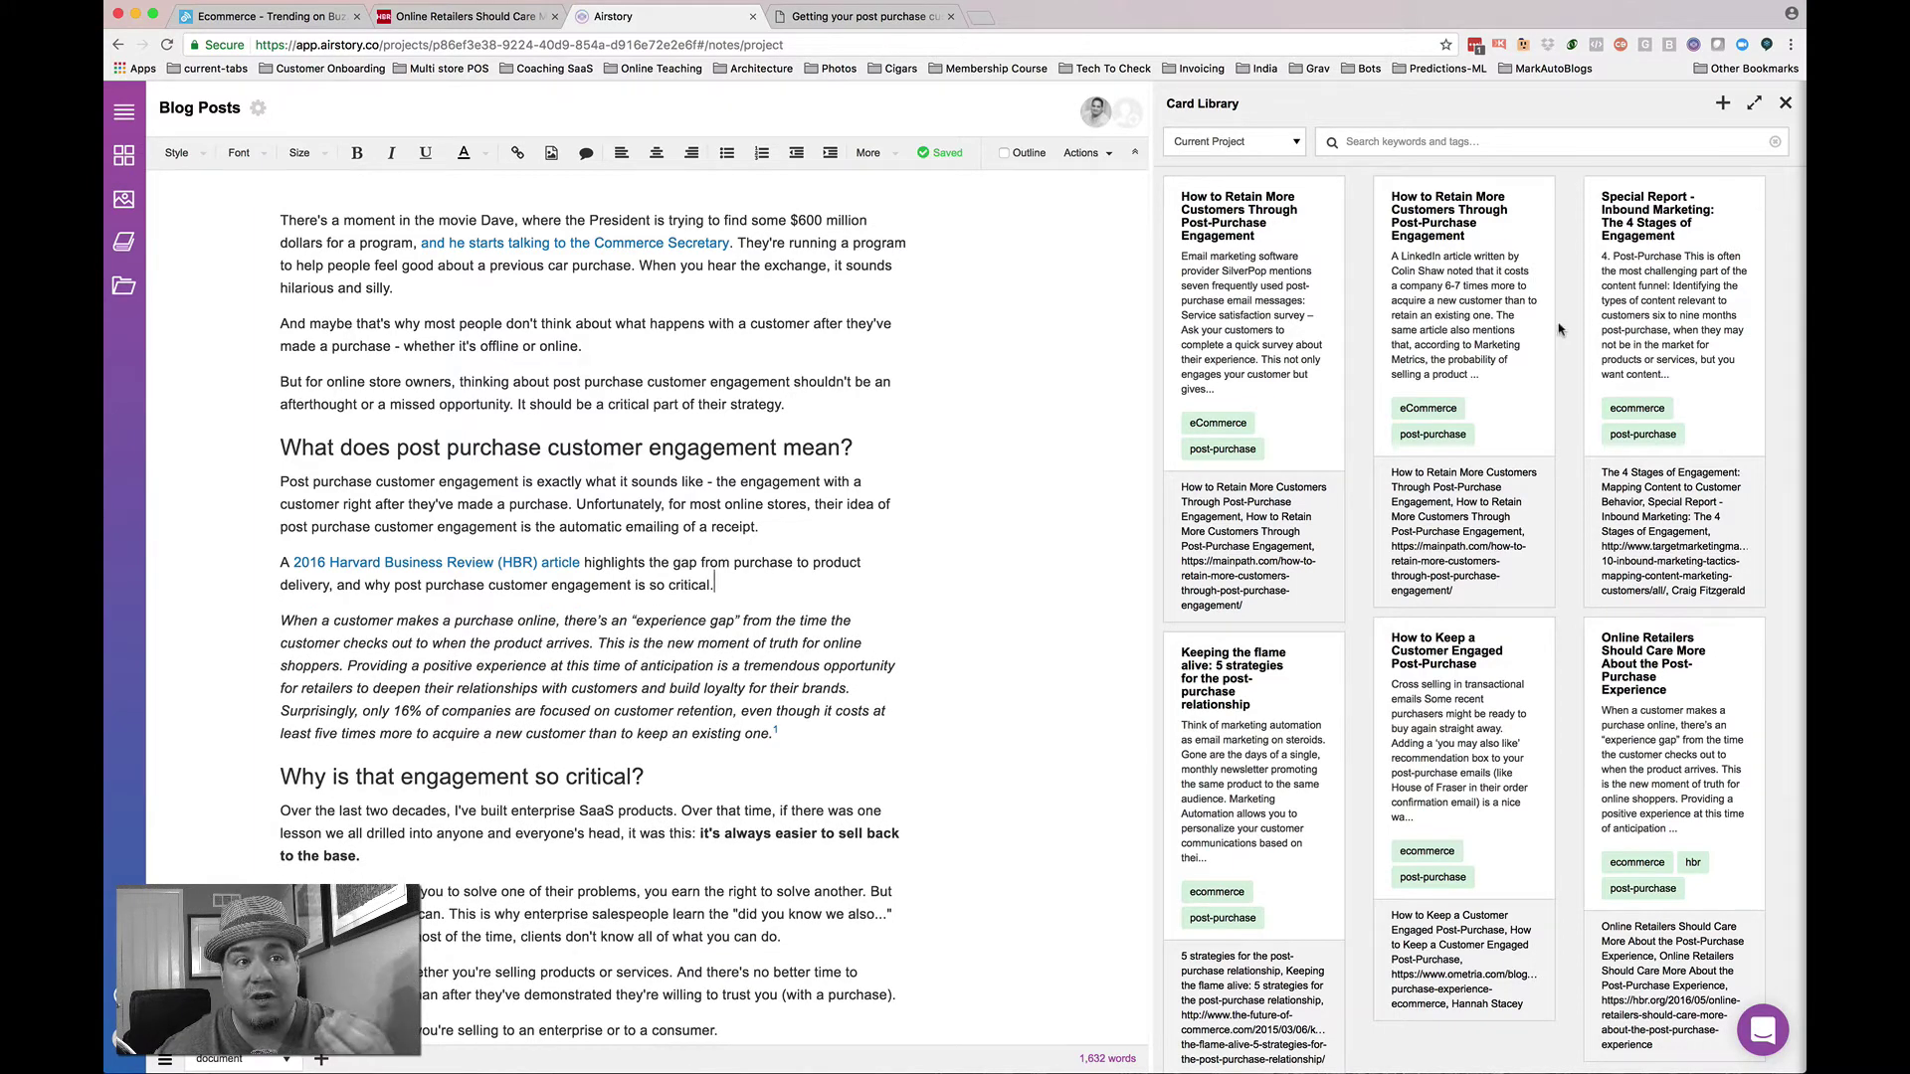
Search the card library for 'post-purchase'.
left_click(1459, 142)
type("post-")
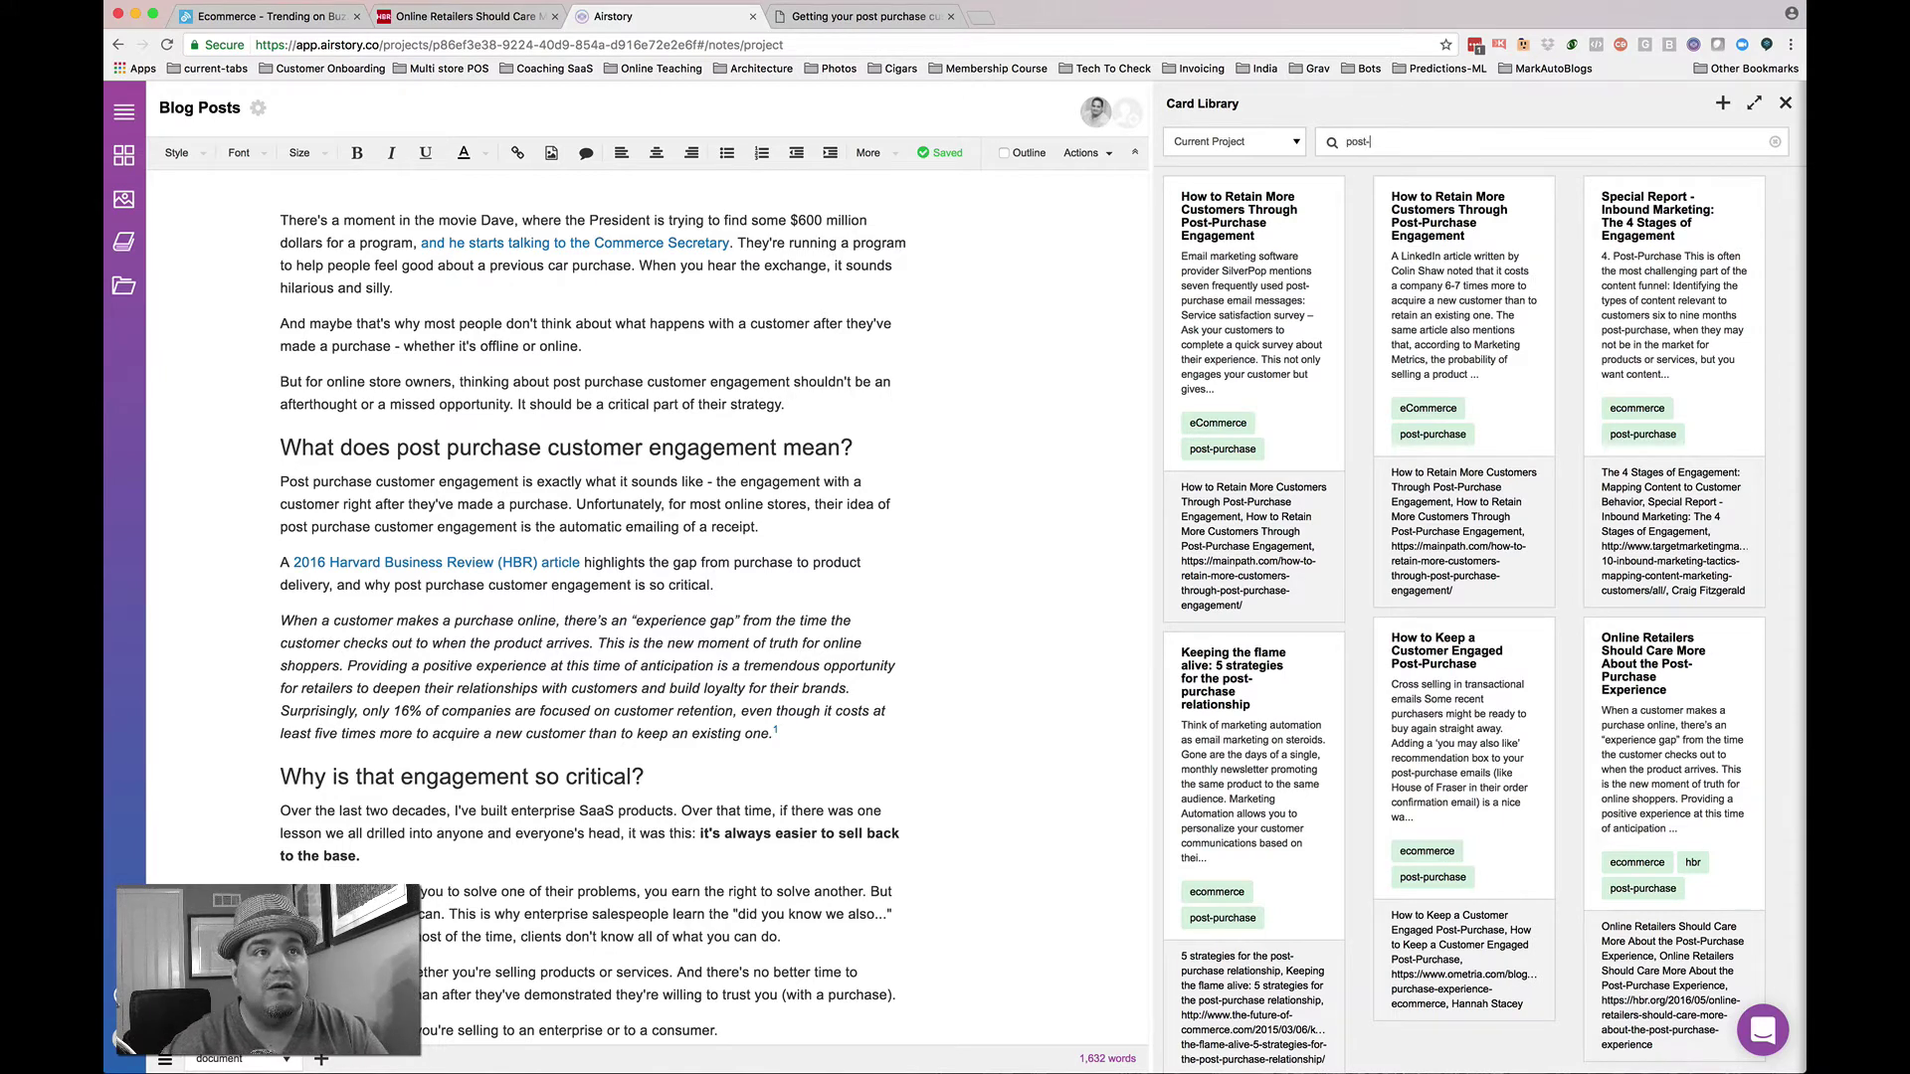
type("purchase")
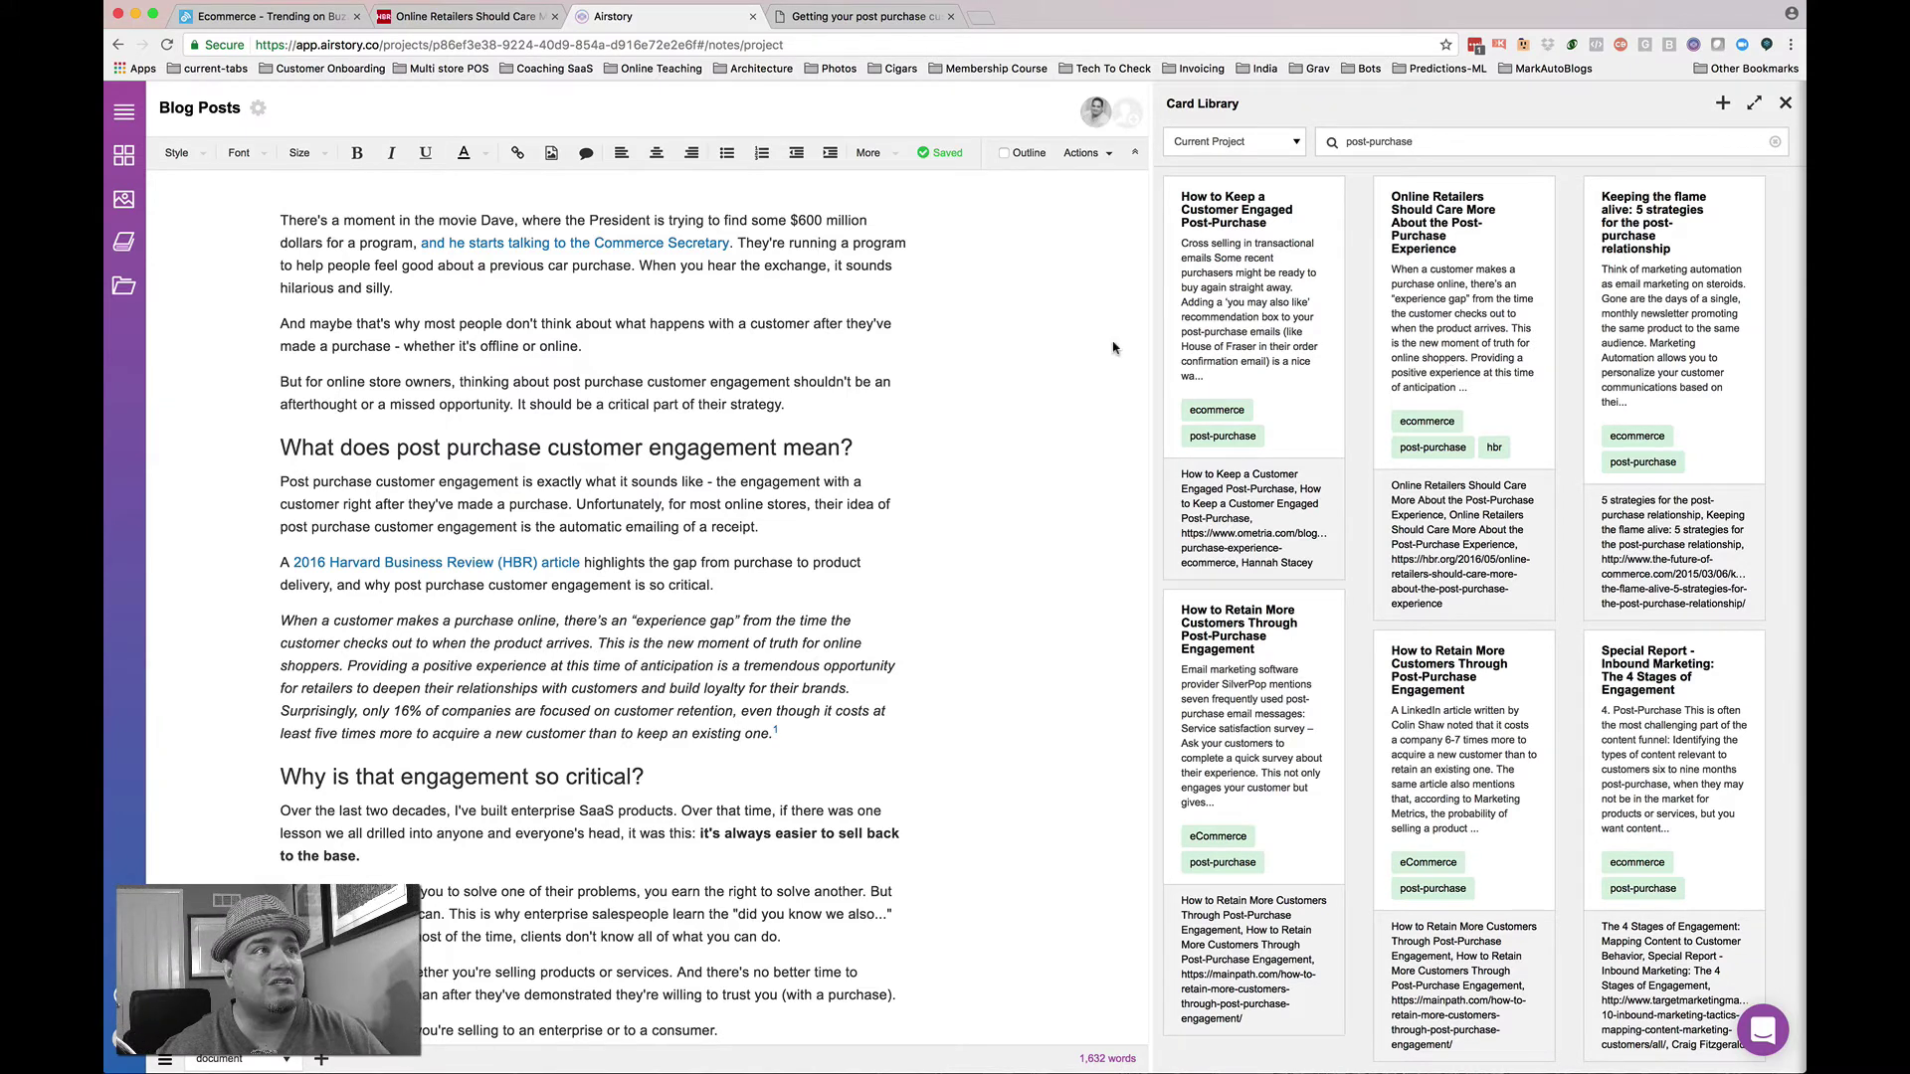
left_click(295, 20)
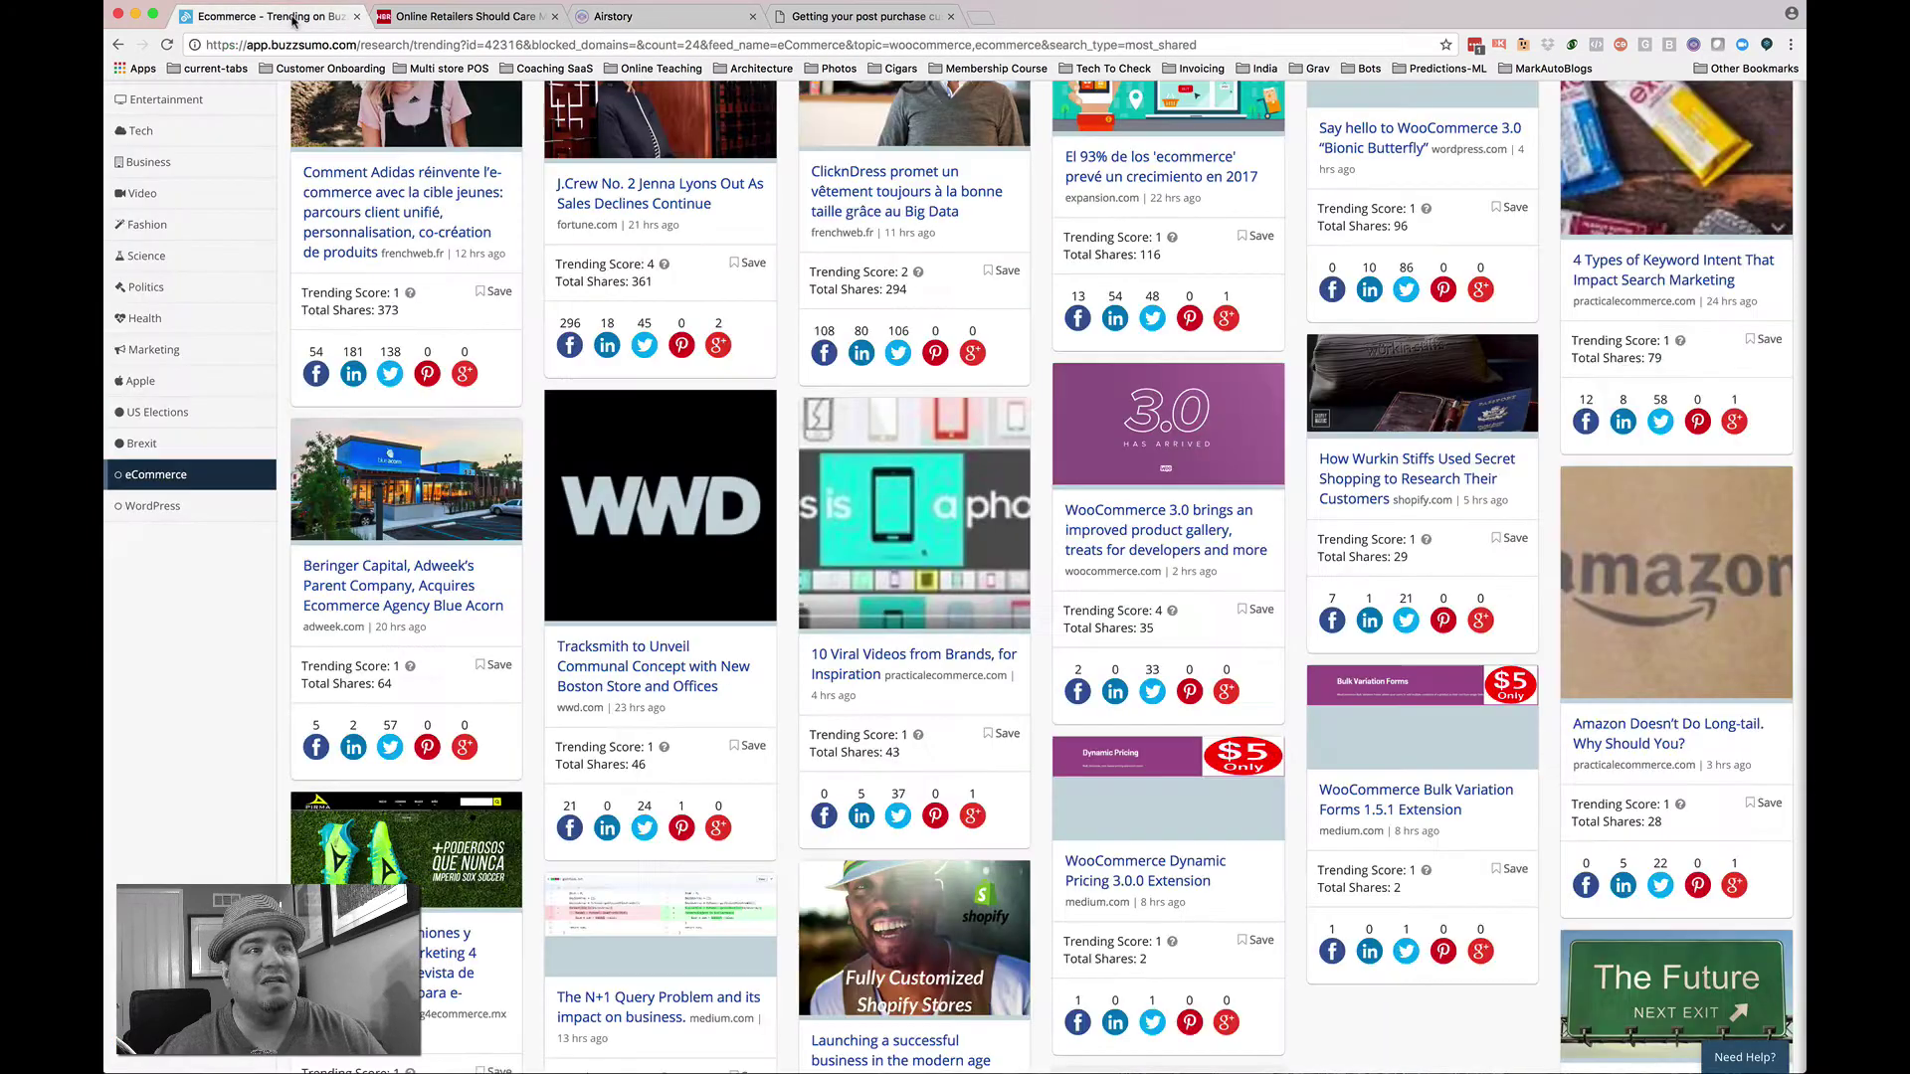
left_click(439, 18)
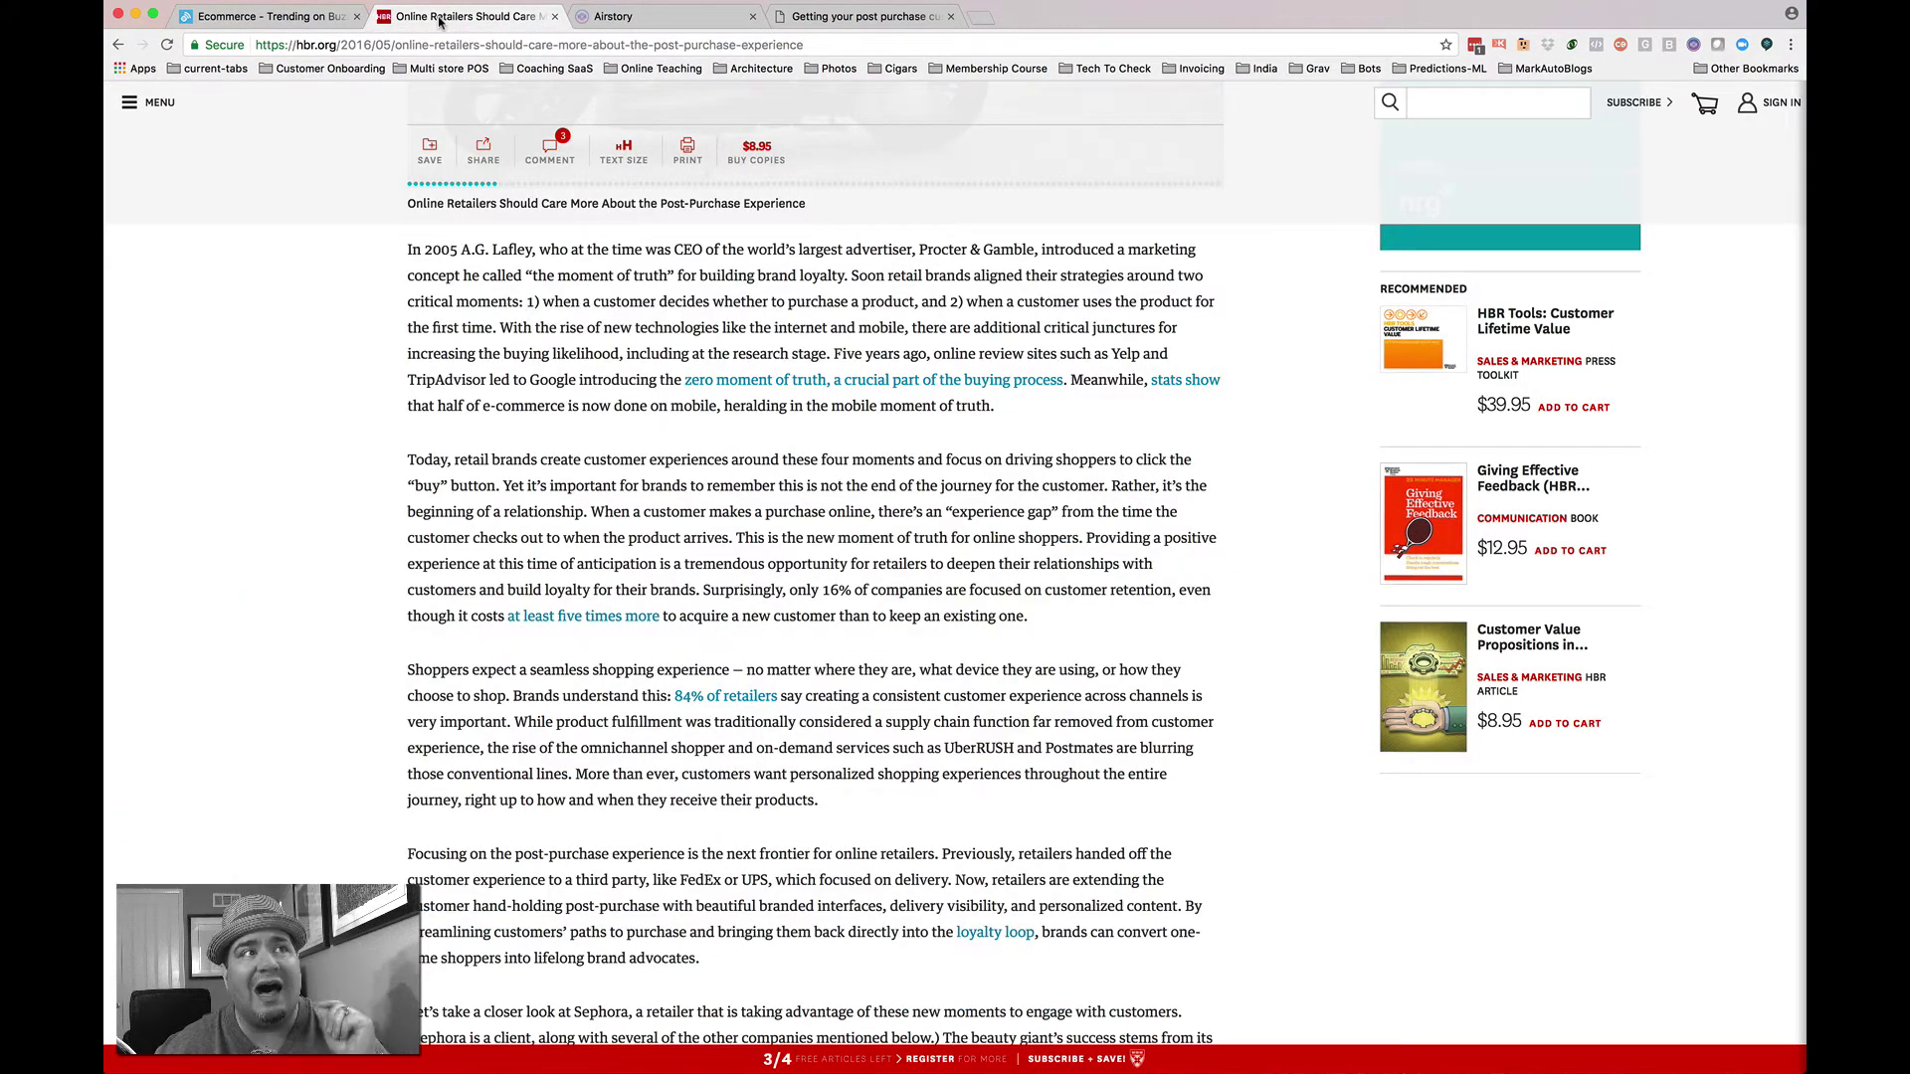
left_click(636, 16)
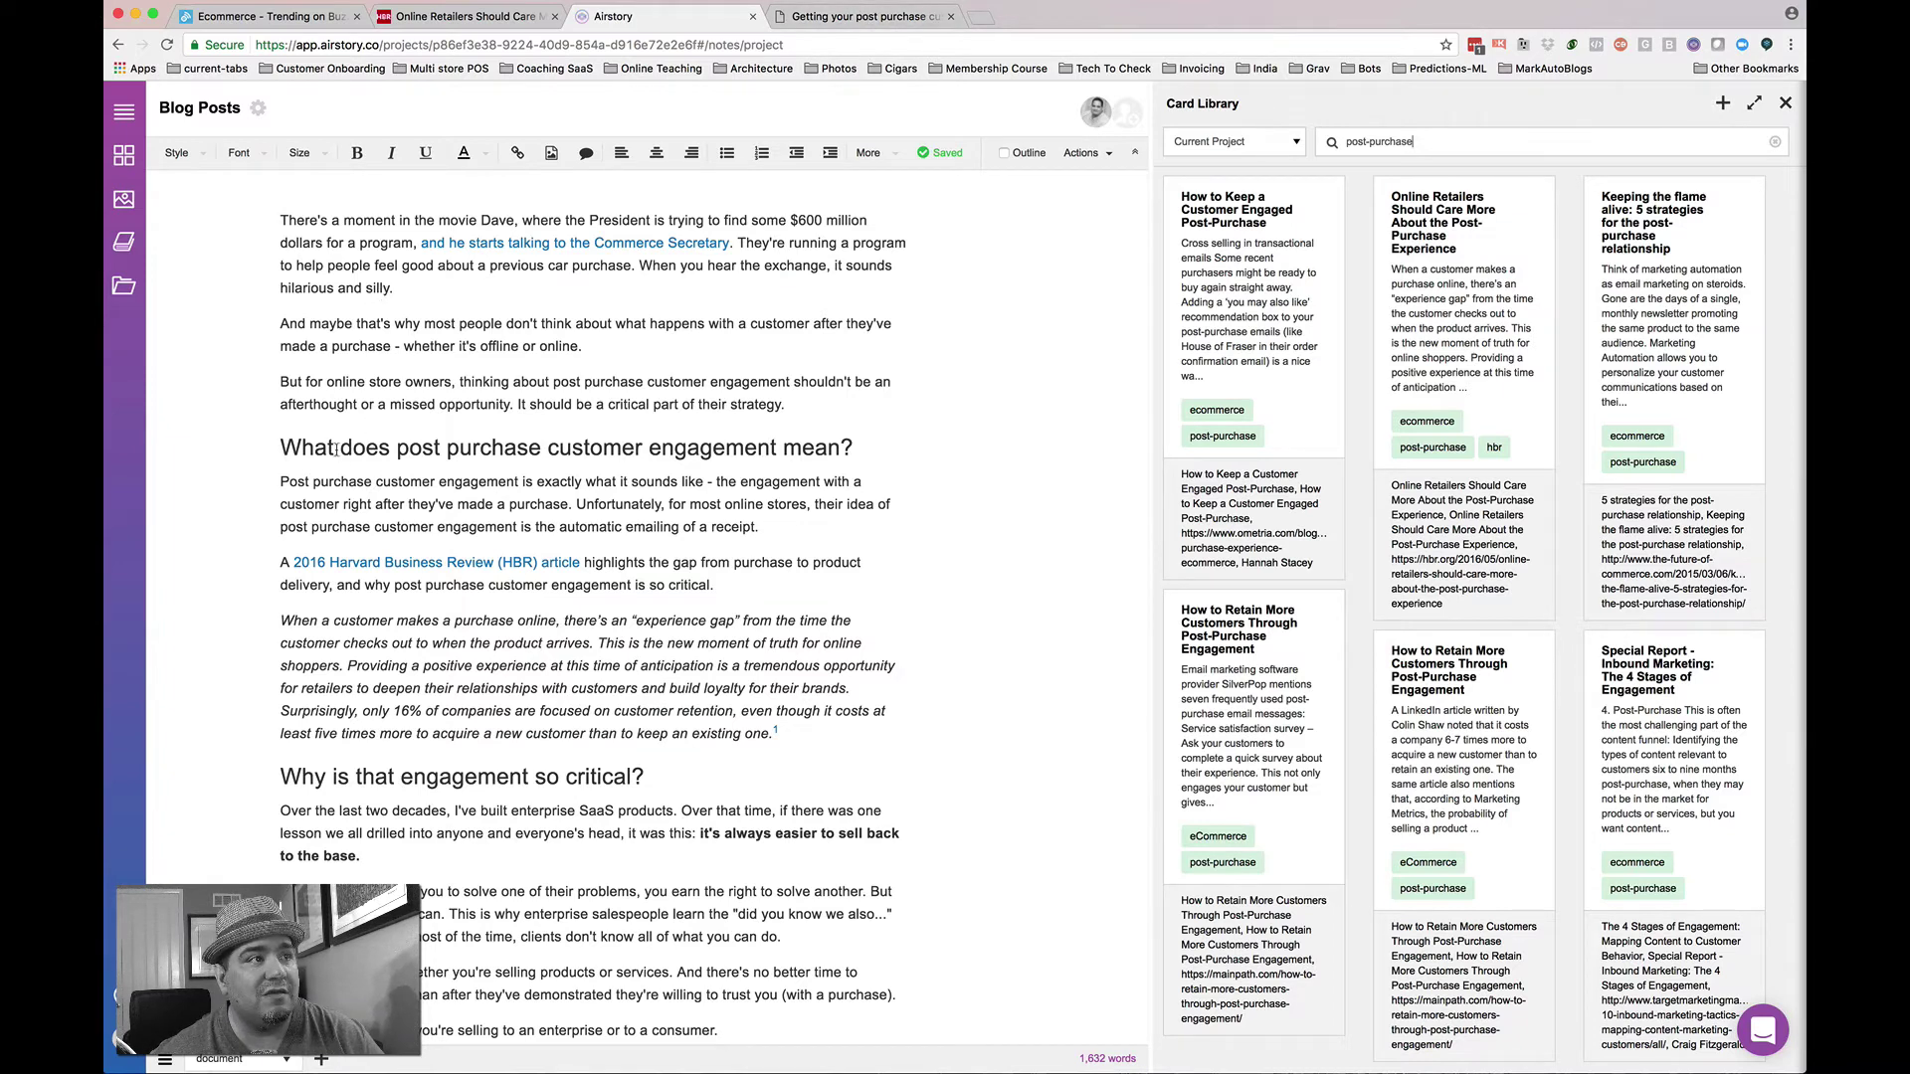
Select 'does post purchase' in the heading, browse the paragraph styles unchanged, then view the Liquid Web post.
left_click_drag(336, 450, 541, 450)
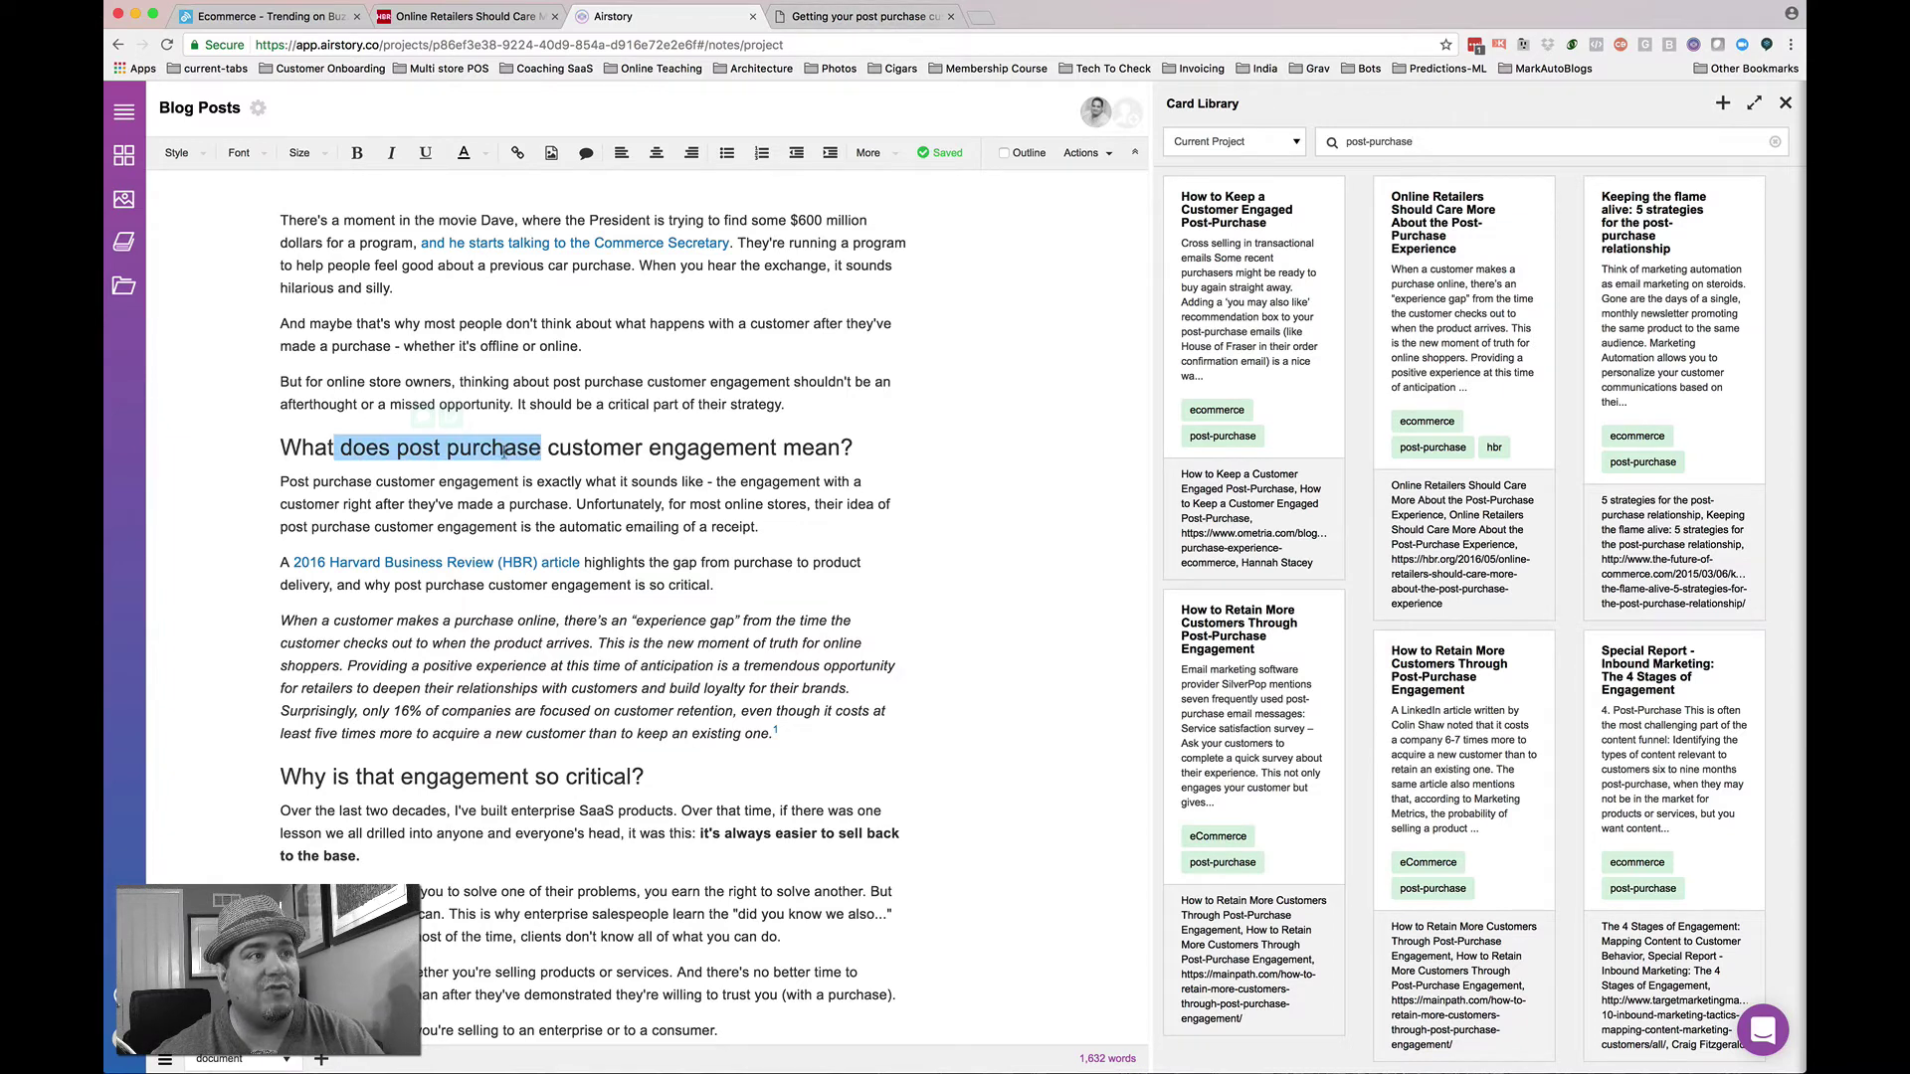
left_click(199, 157)
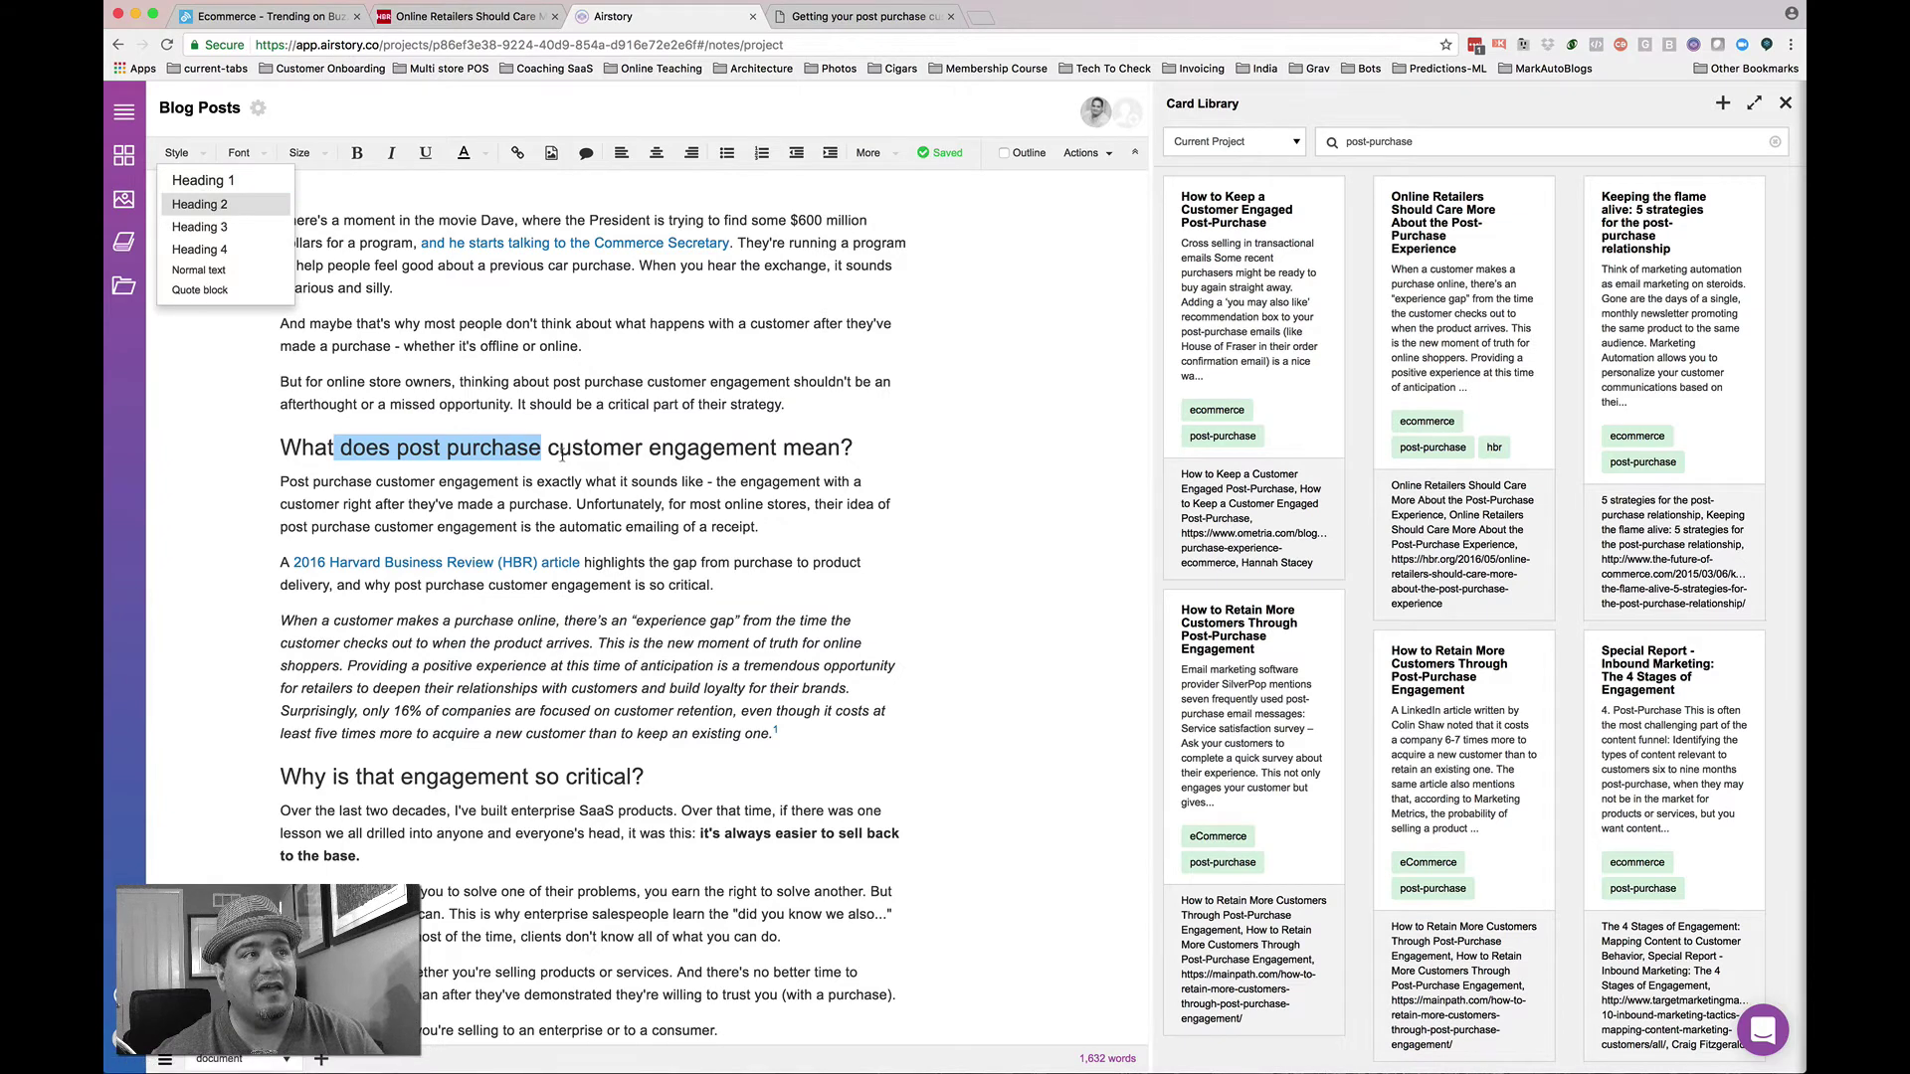
left_click(458, 341)
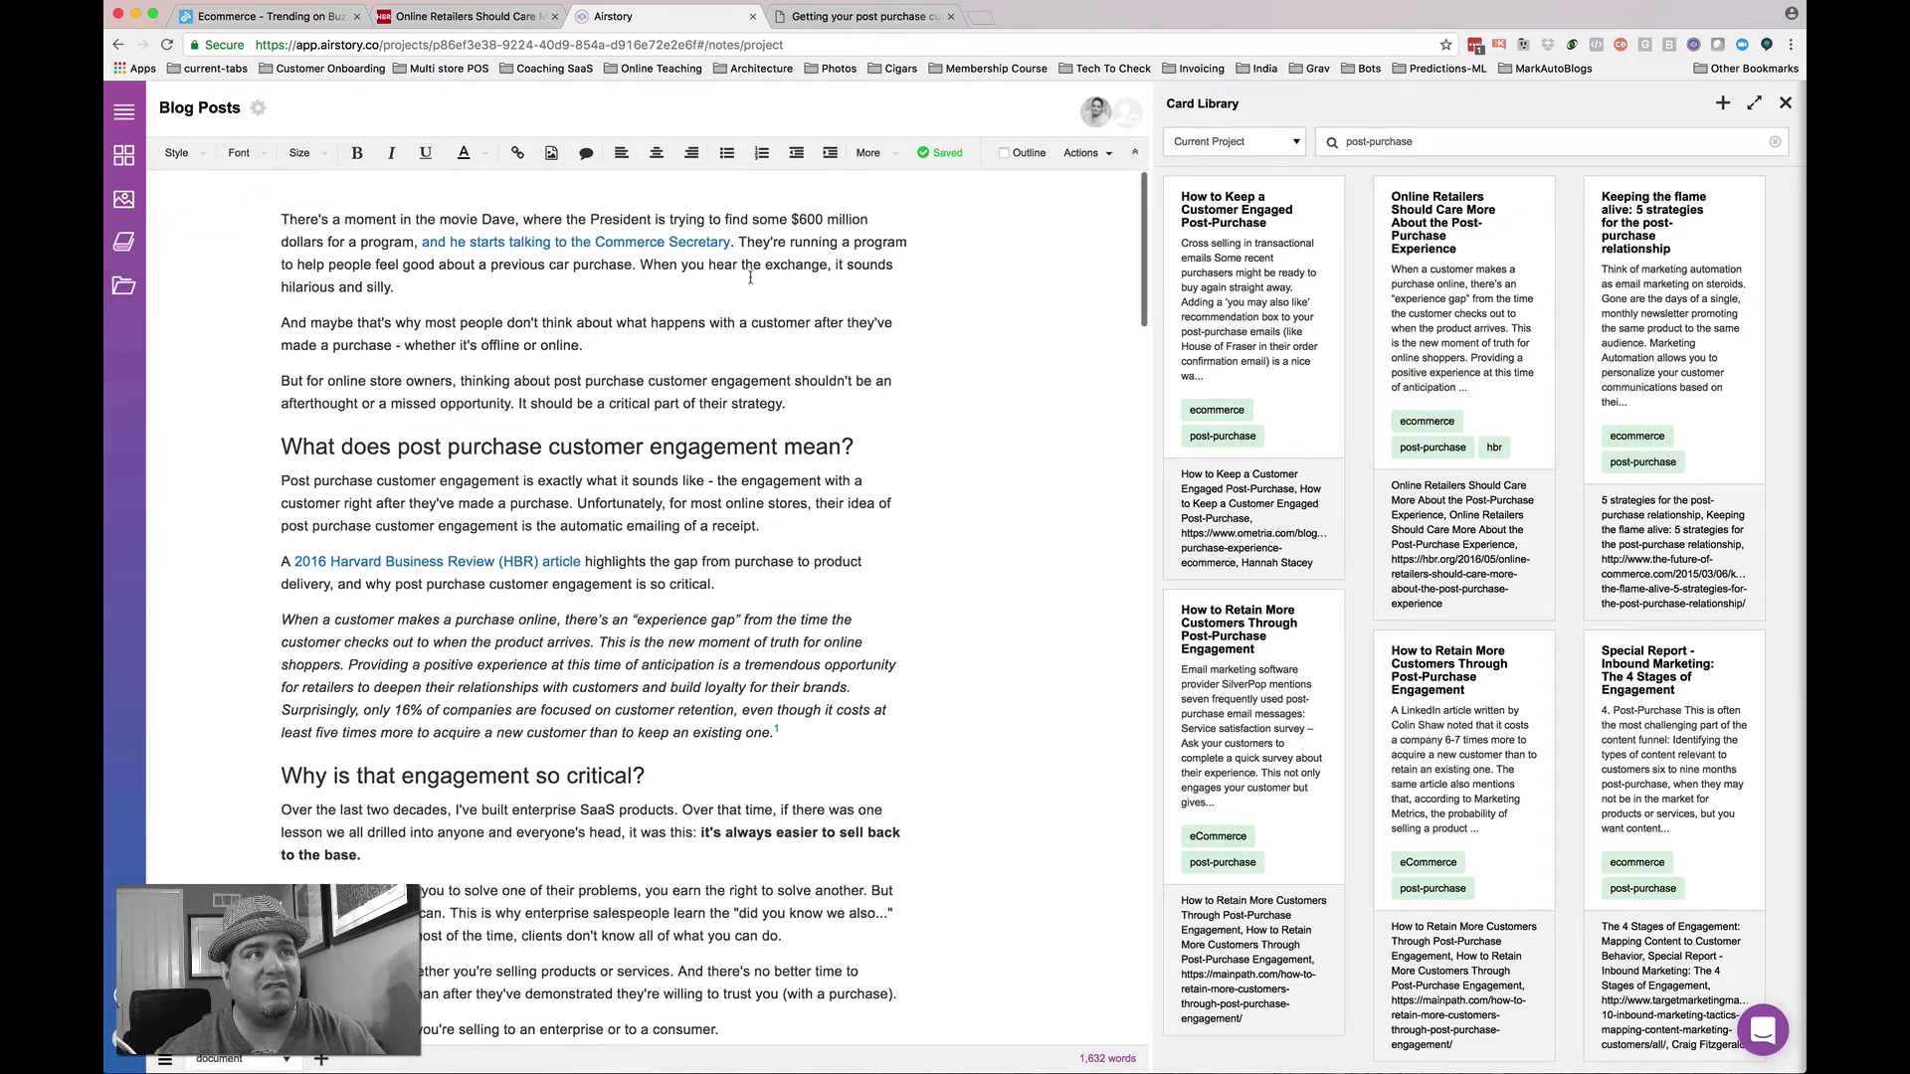
left_click(853, 17)
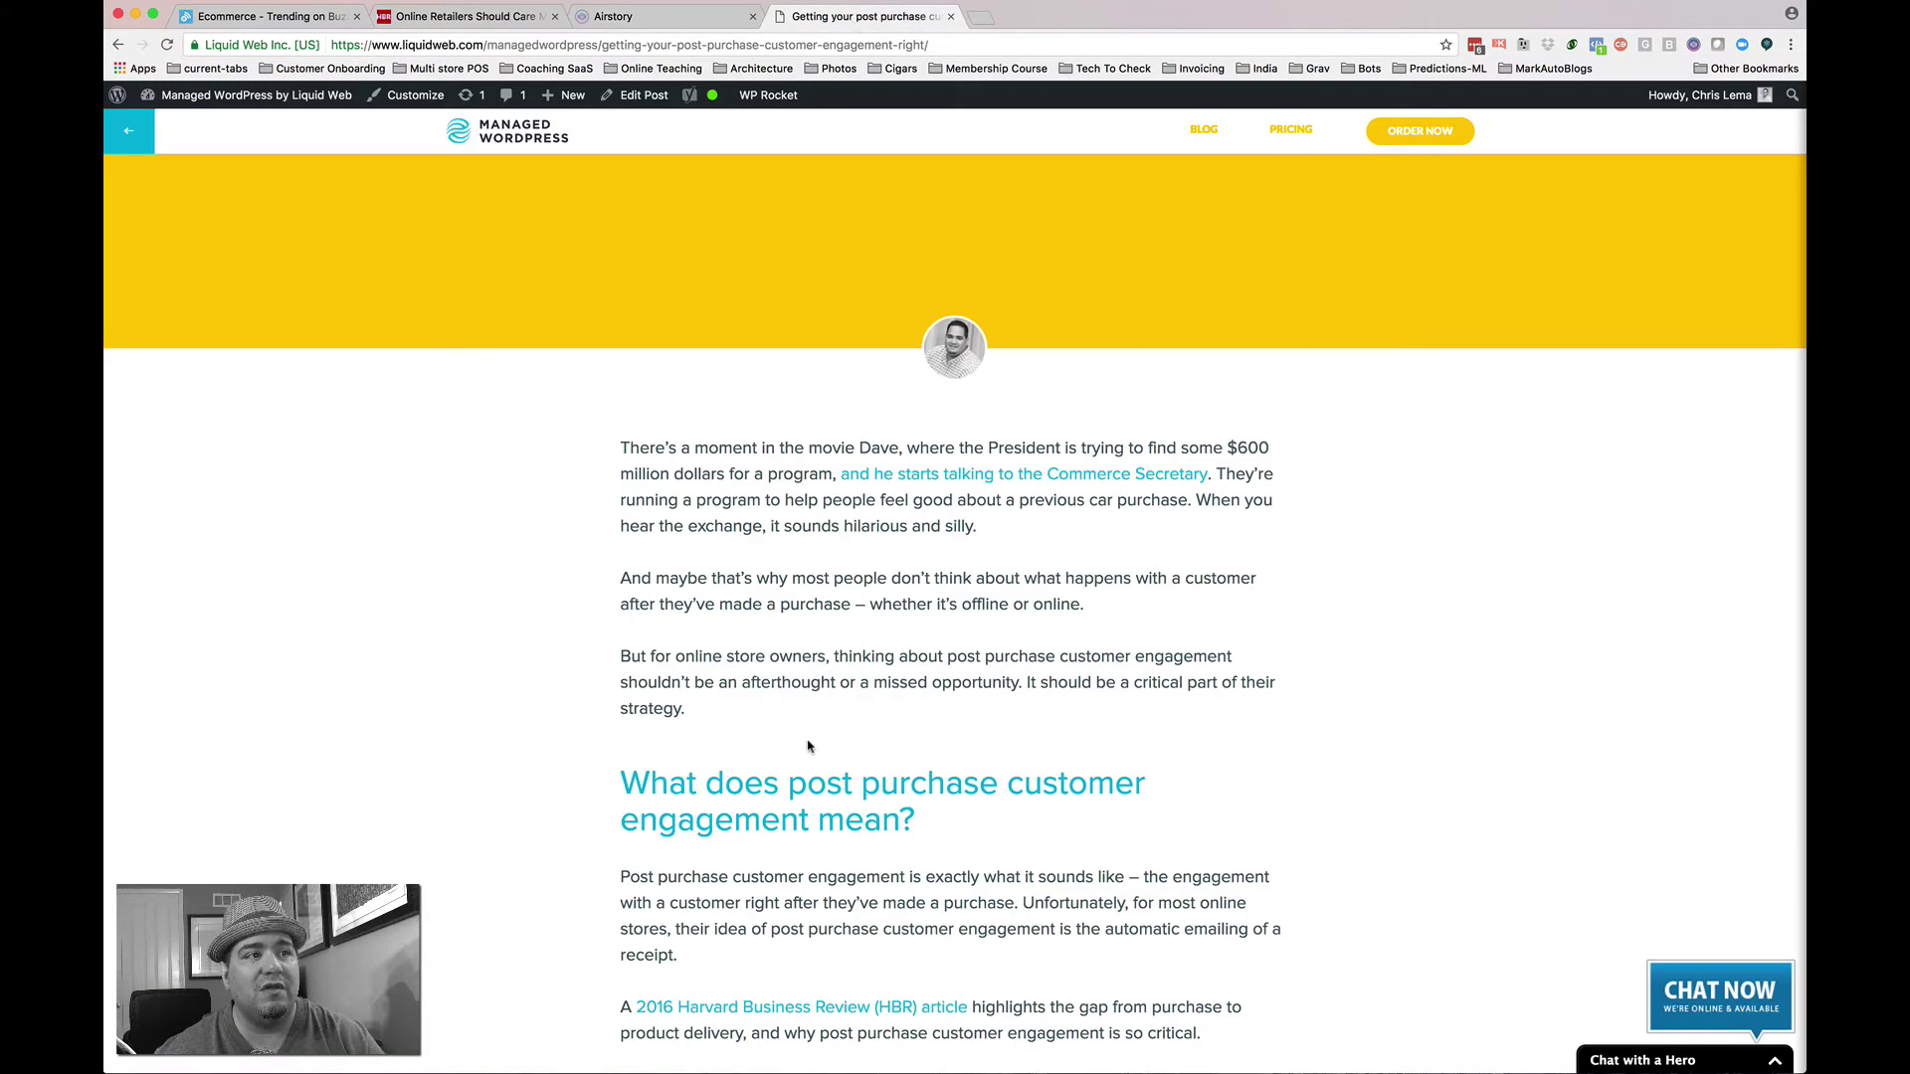
Select the 'What does post purchase' heading and the italic HBR quote on the published post.
scroll(810, 748, "up", 1)
triple_click(643, 787)
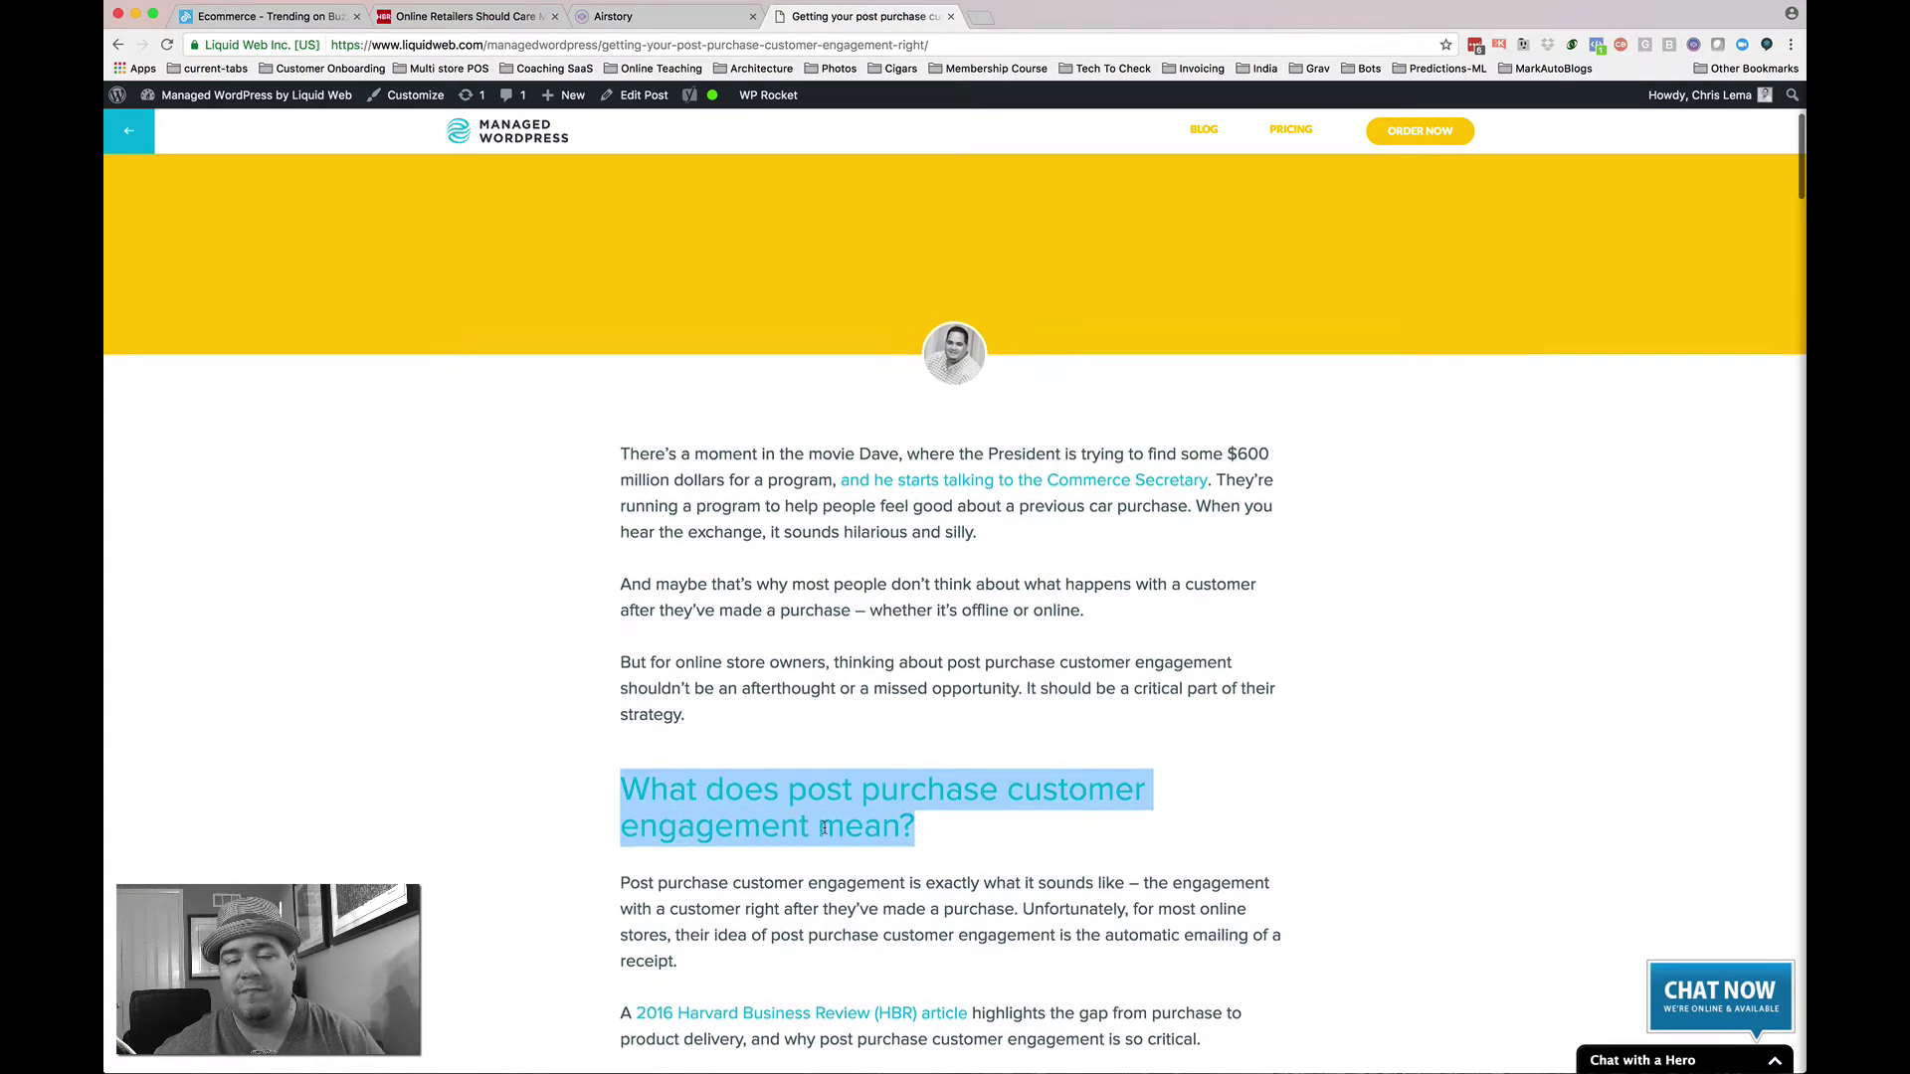
left_click(848, 759)
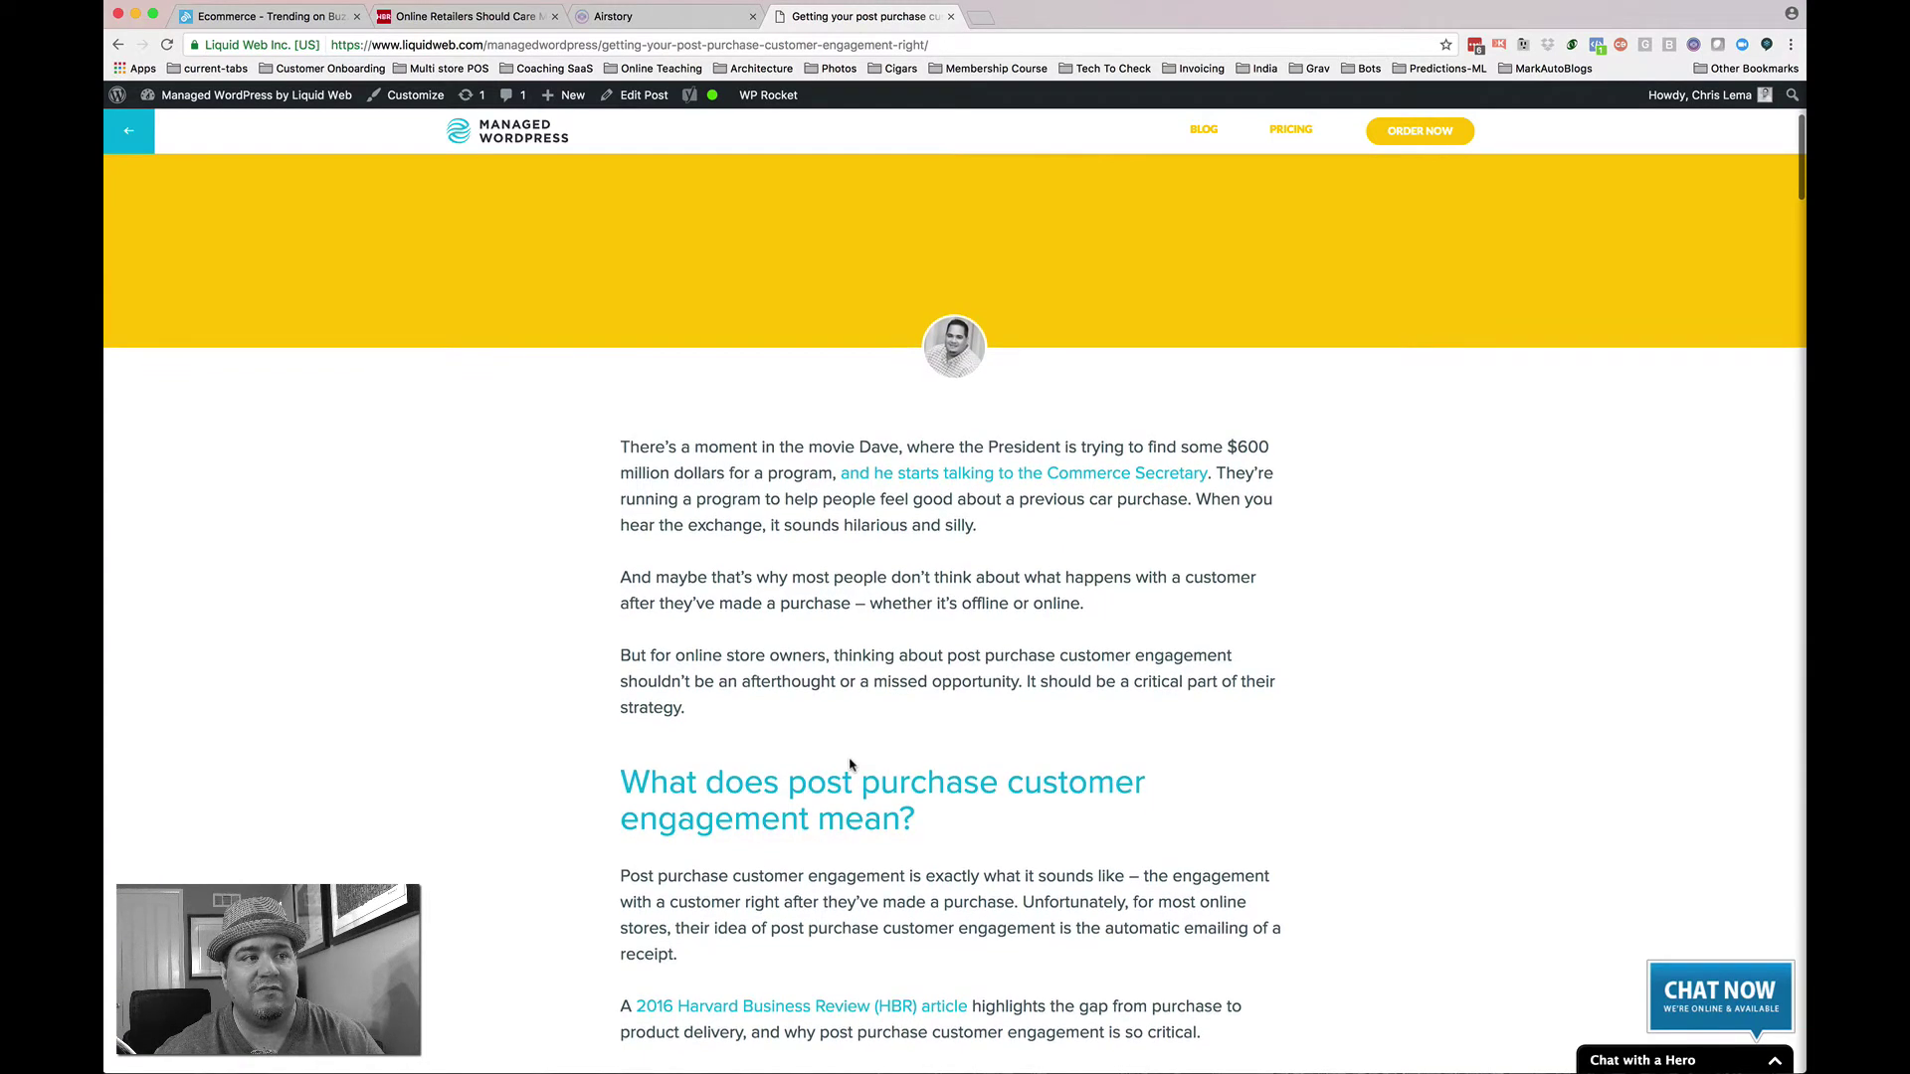
scroll(865, 795, "down", 3)
scroll(880, 833, "down", 2)
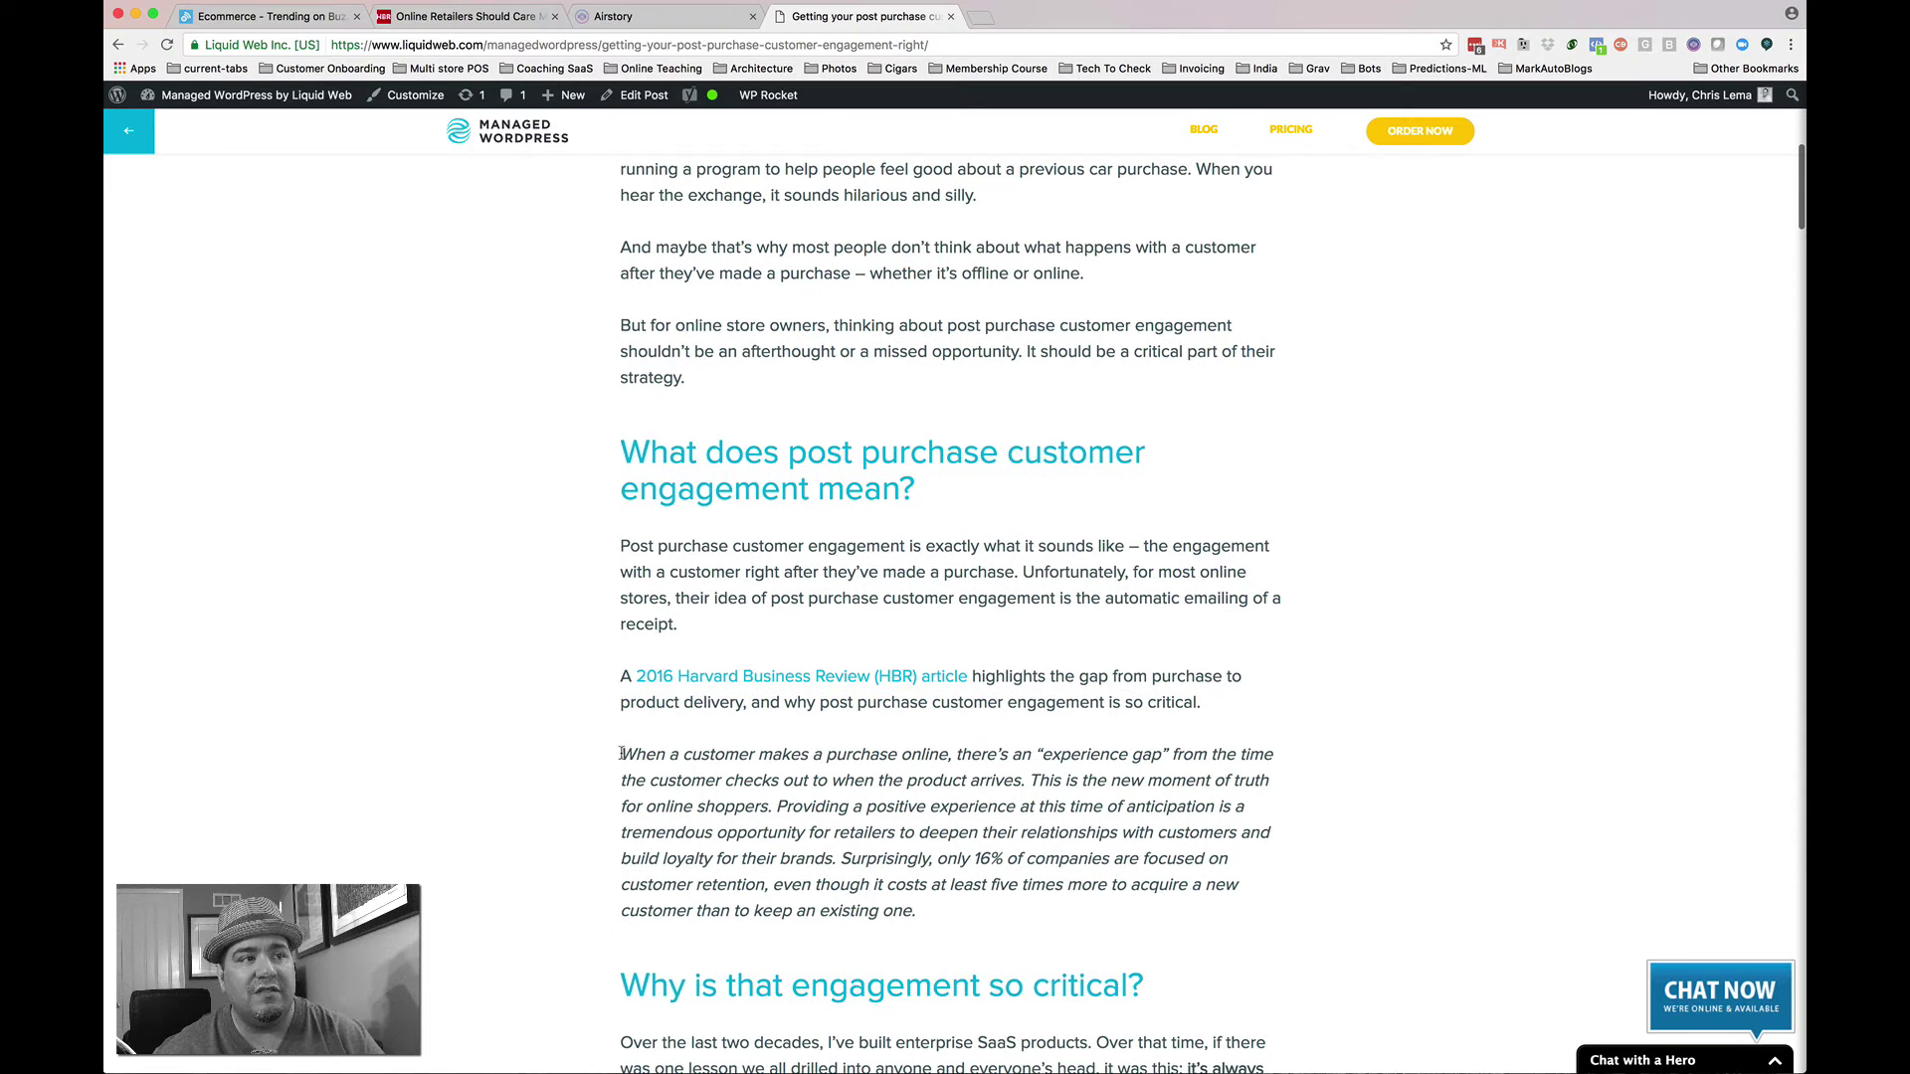
left_click_drag(622, 753, 1039, 920)
left_click(891, 843)
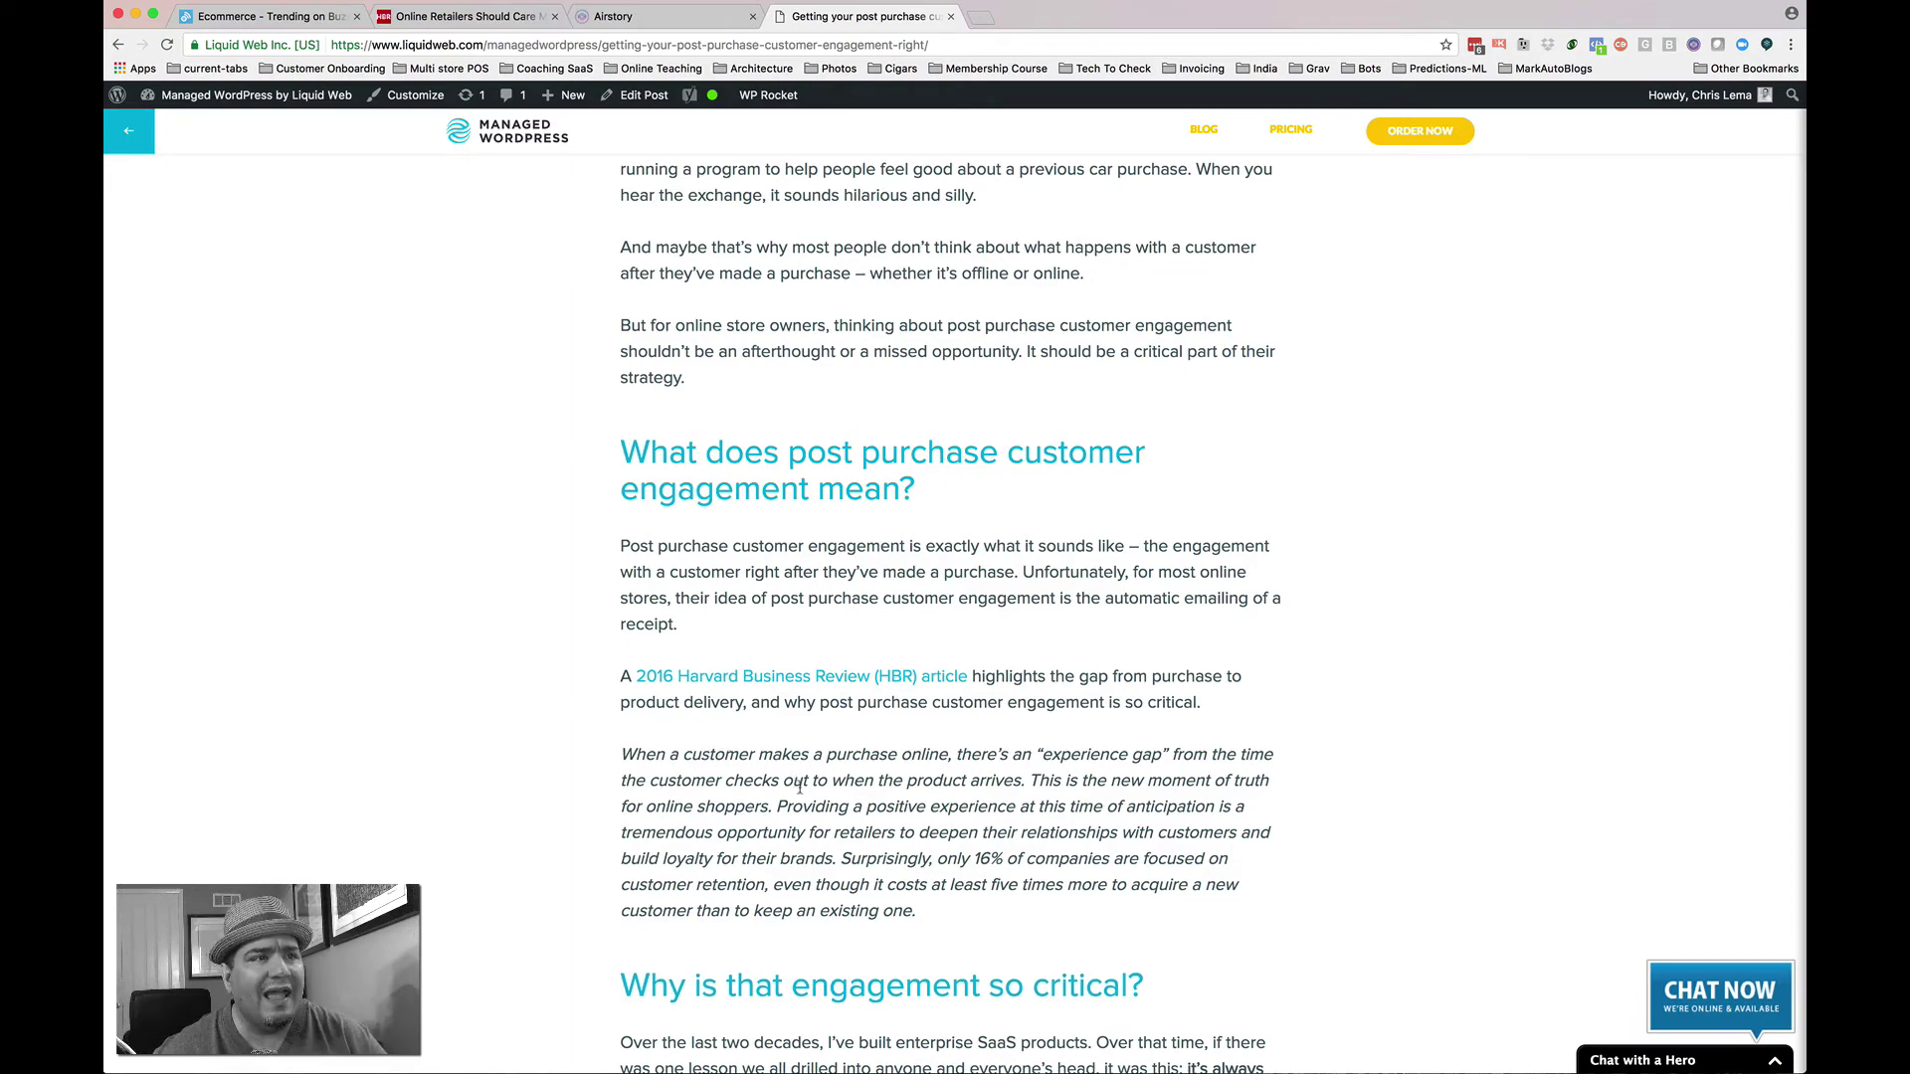
Scroll the published post down to First Purchase Emails and return to the Airstory draft.
scroll(800, 786, "down", 15)
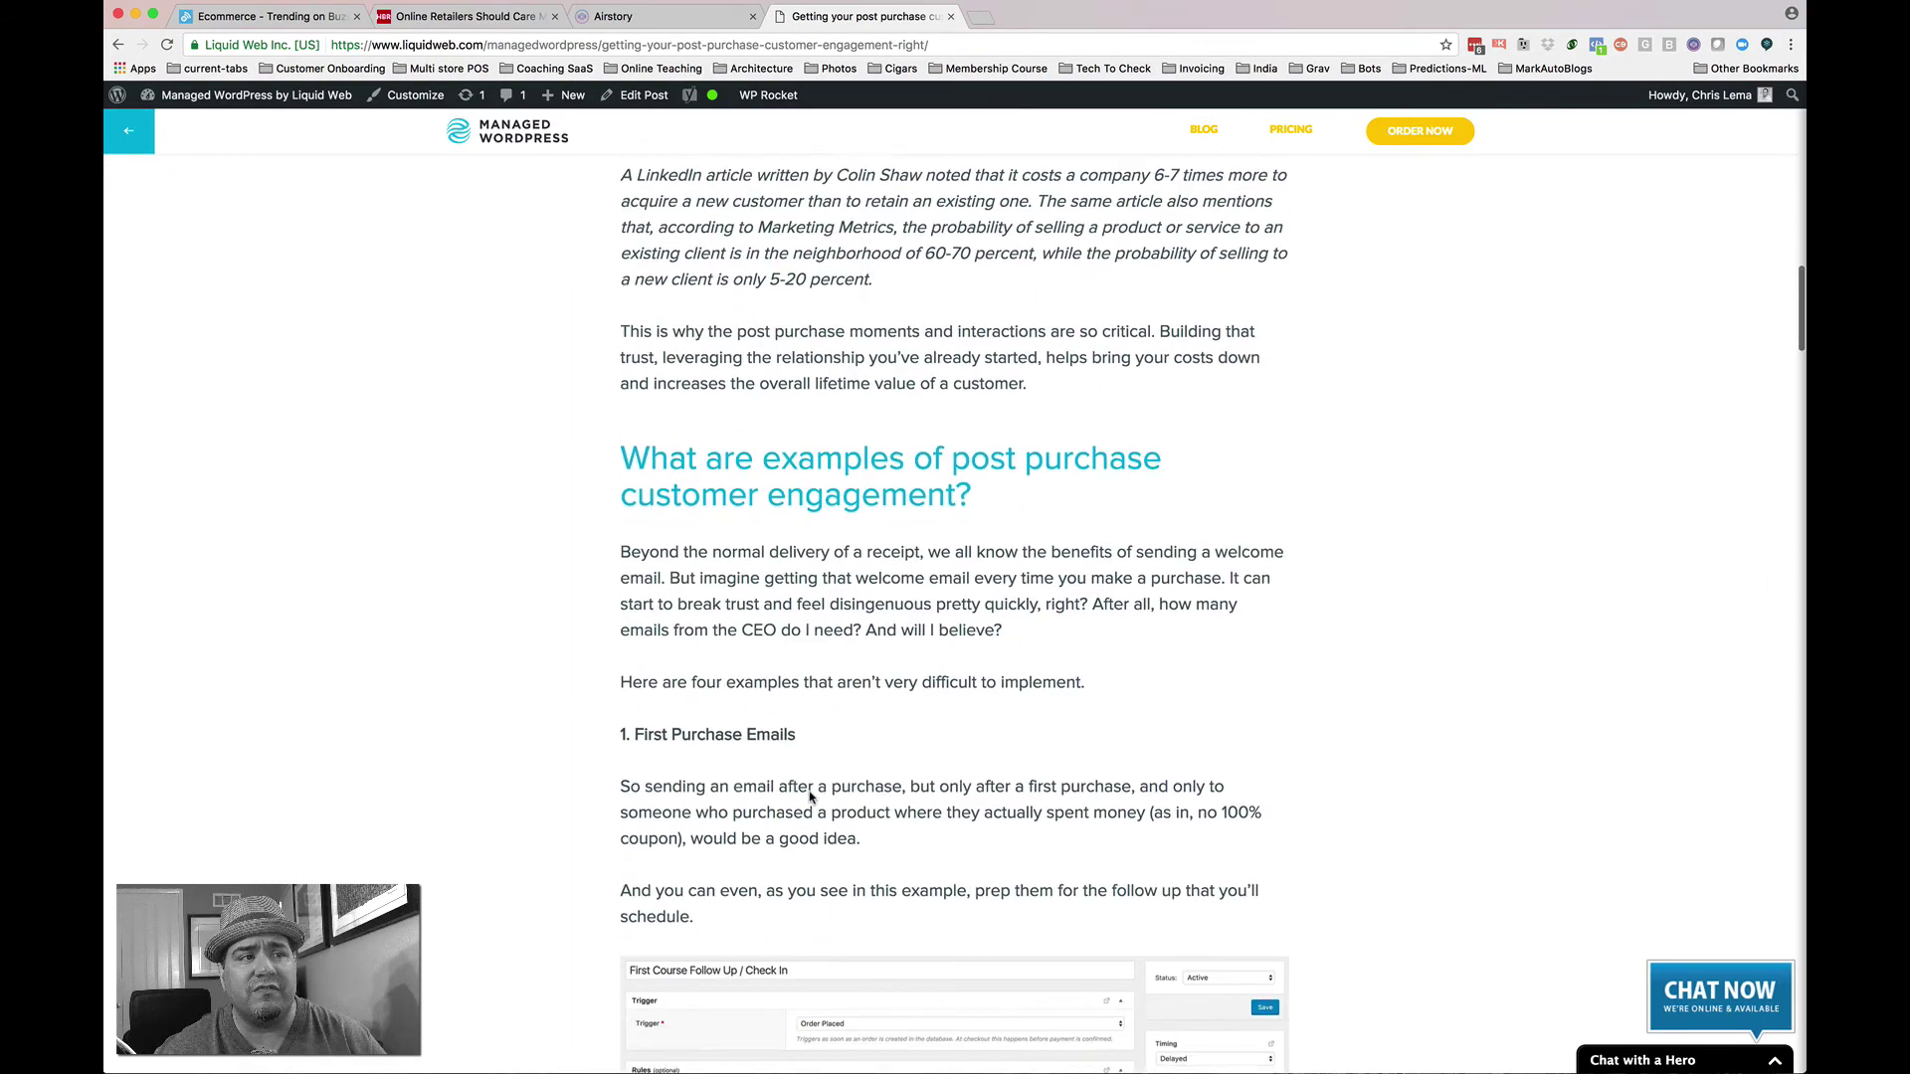
scroll(810, 796, "down", 5)
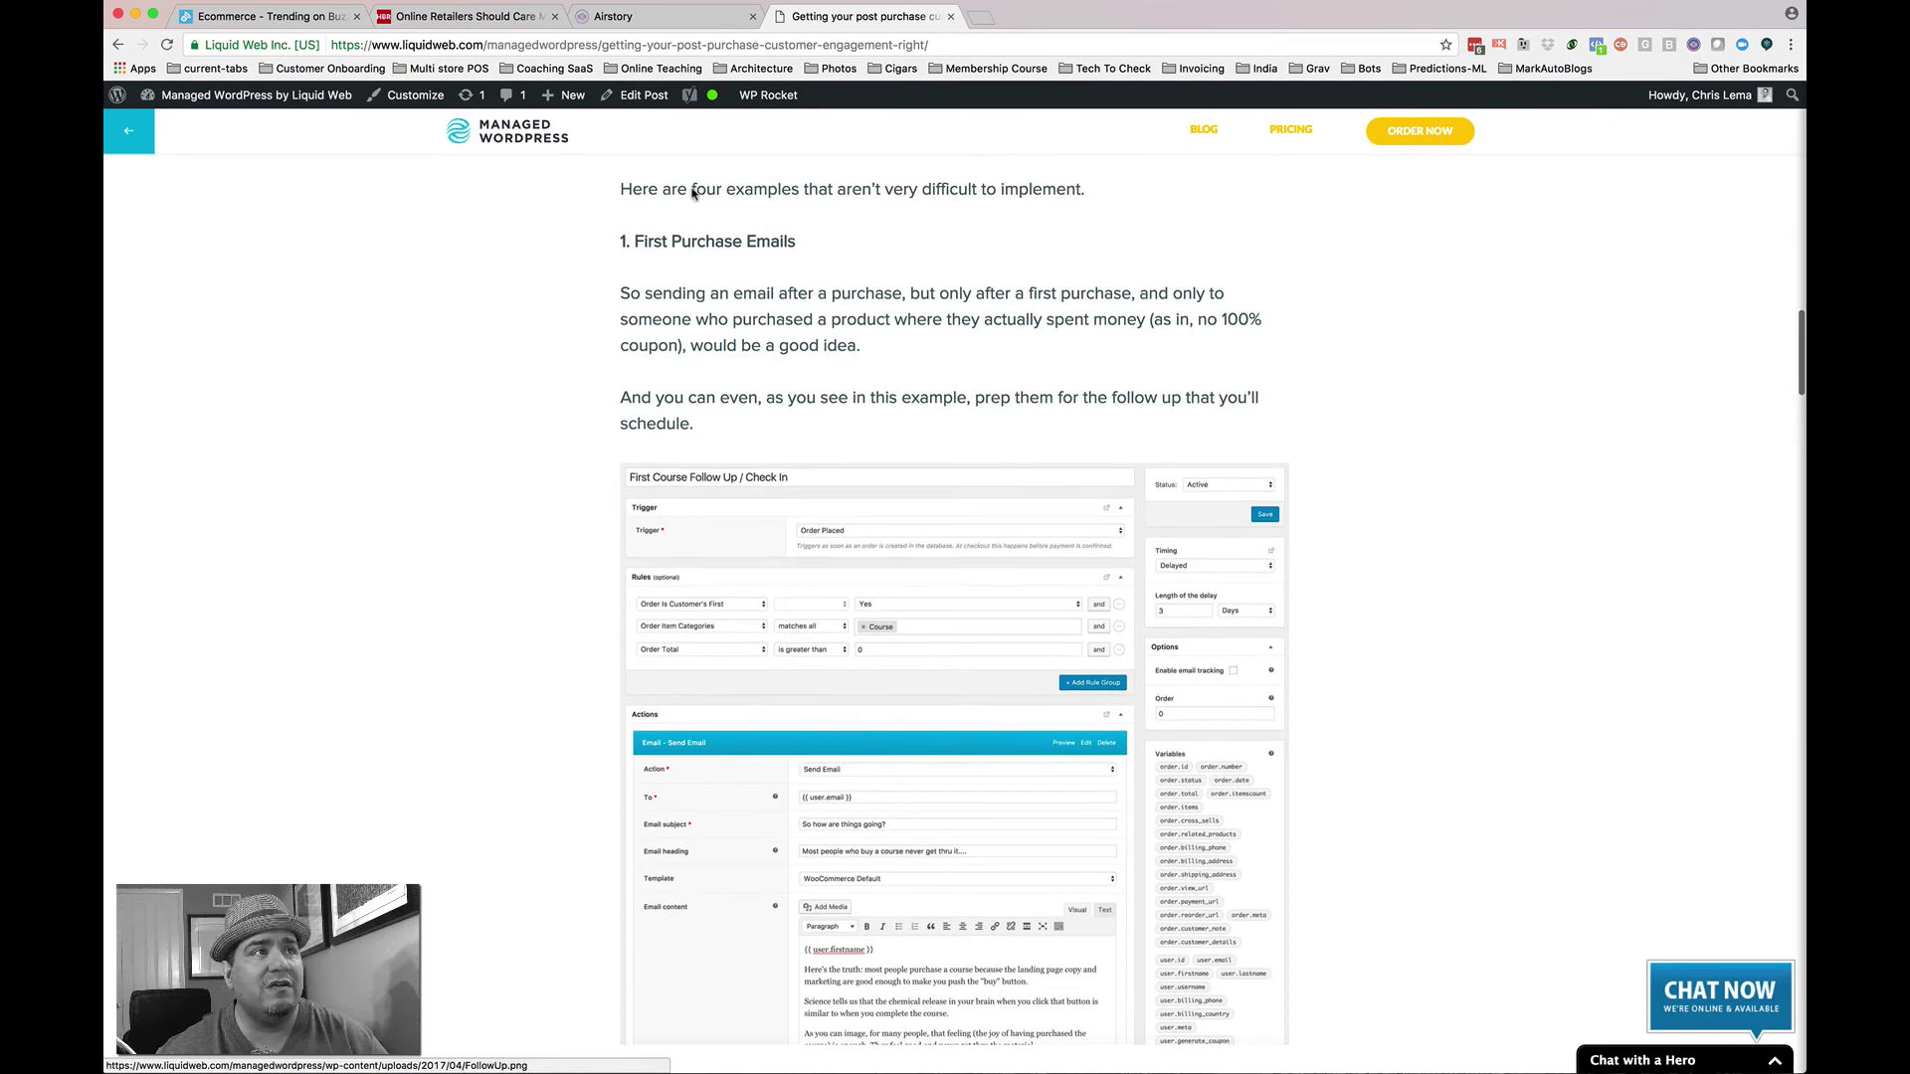
left_click(652, 16)
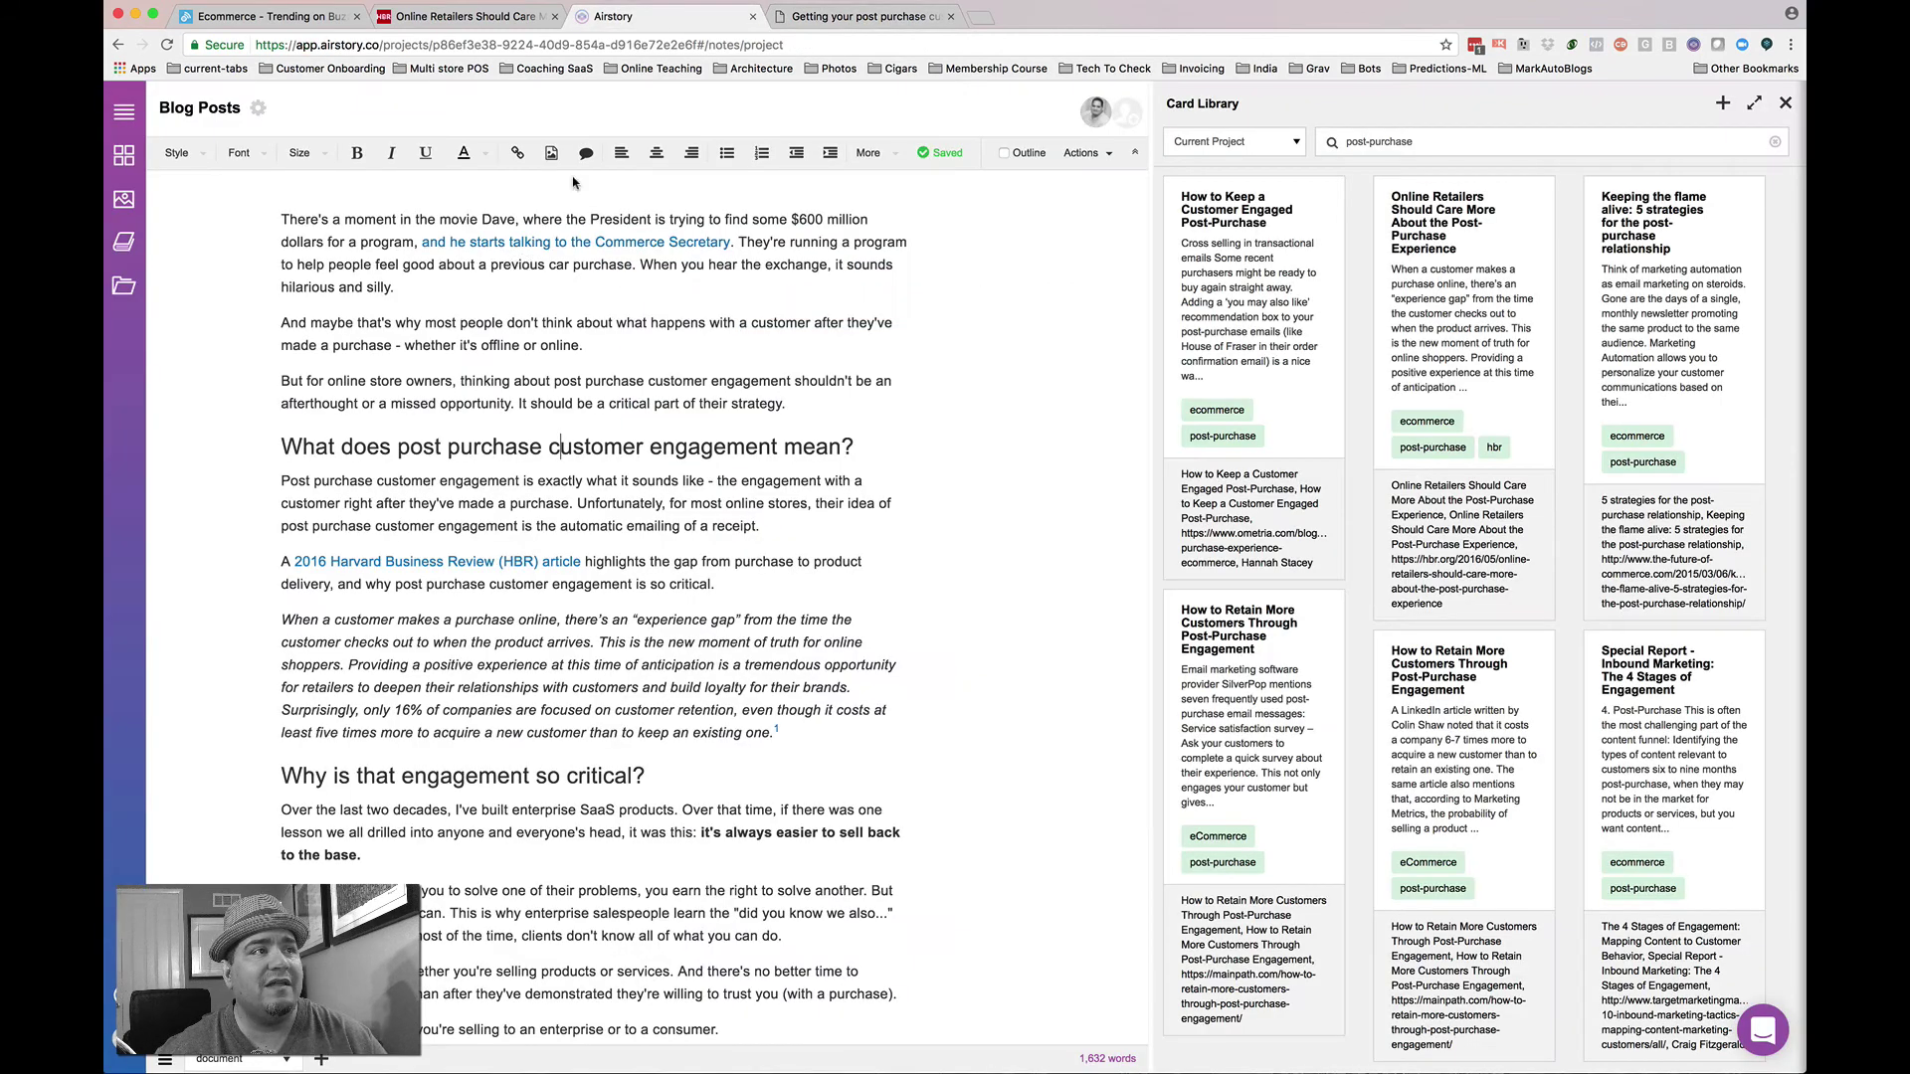
Show the Image Library beside the draft, scrolled to the First Course Follow Up screenshot.
left_click(125, 201)
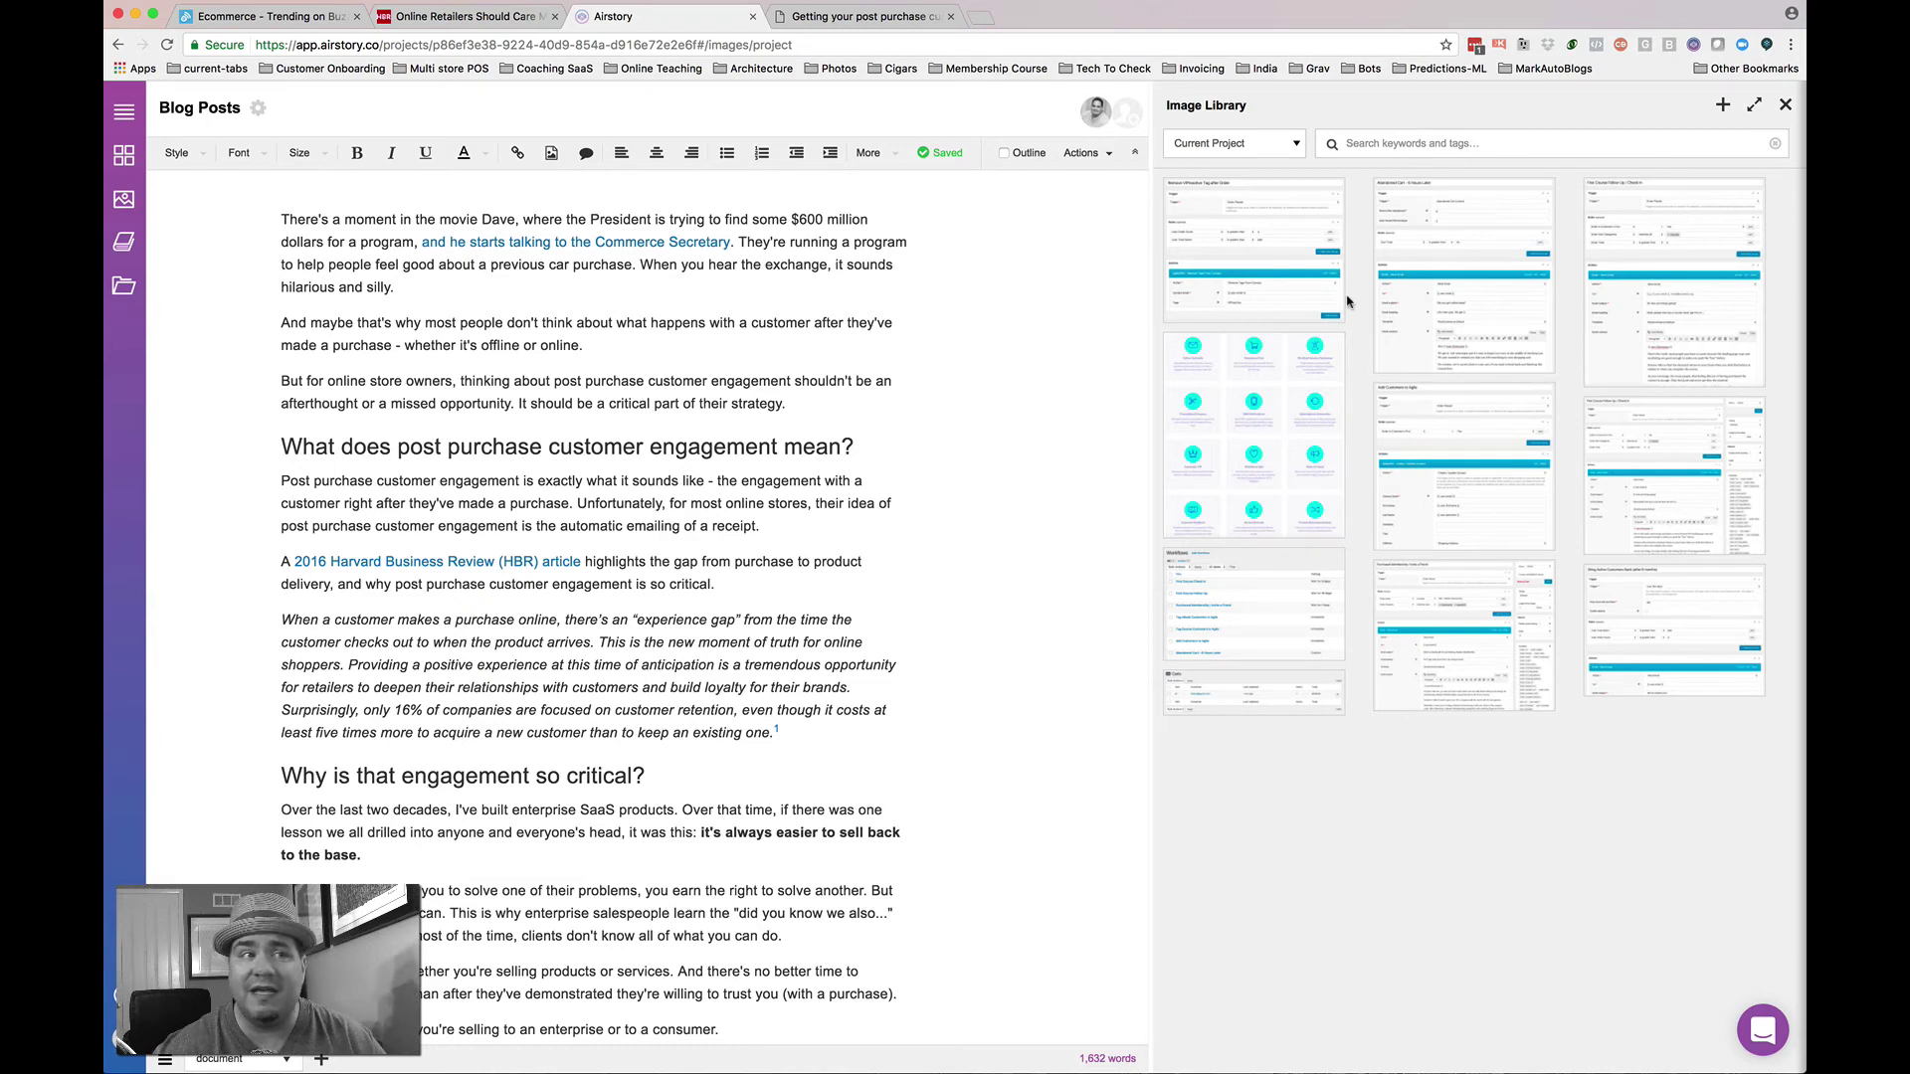
scroll(957, 439, "down", 15)
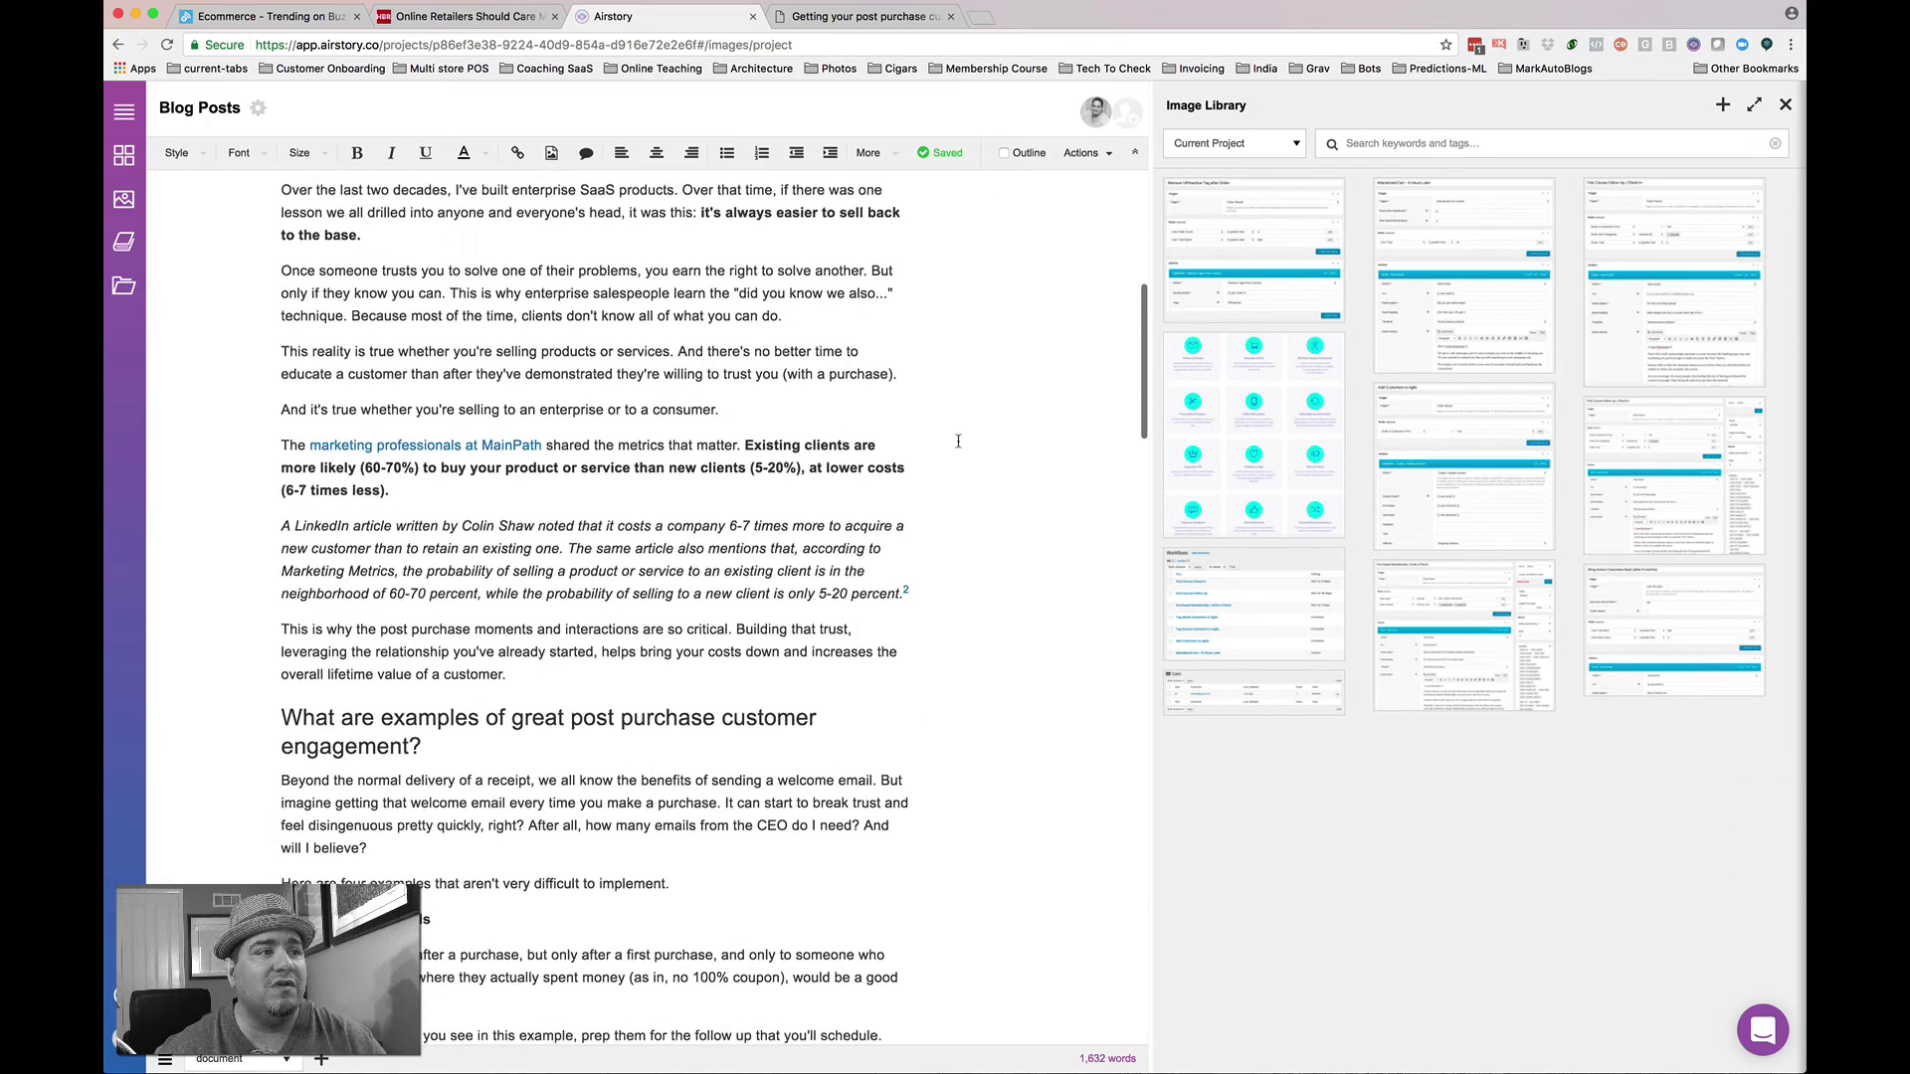
scroll(895, 447, "down", 2)
scroll(697, 458, "up", 2)
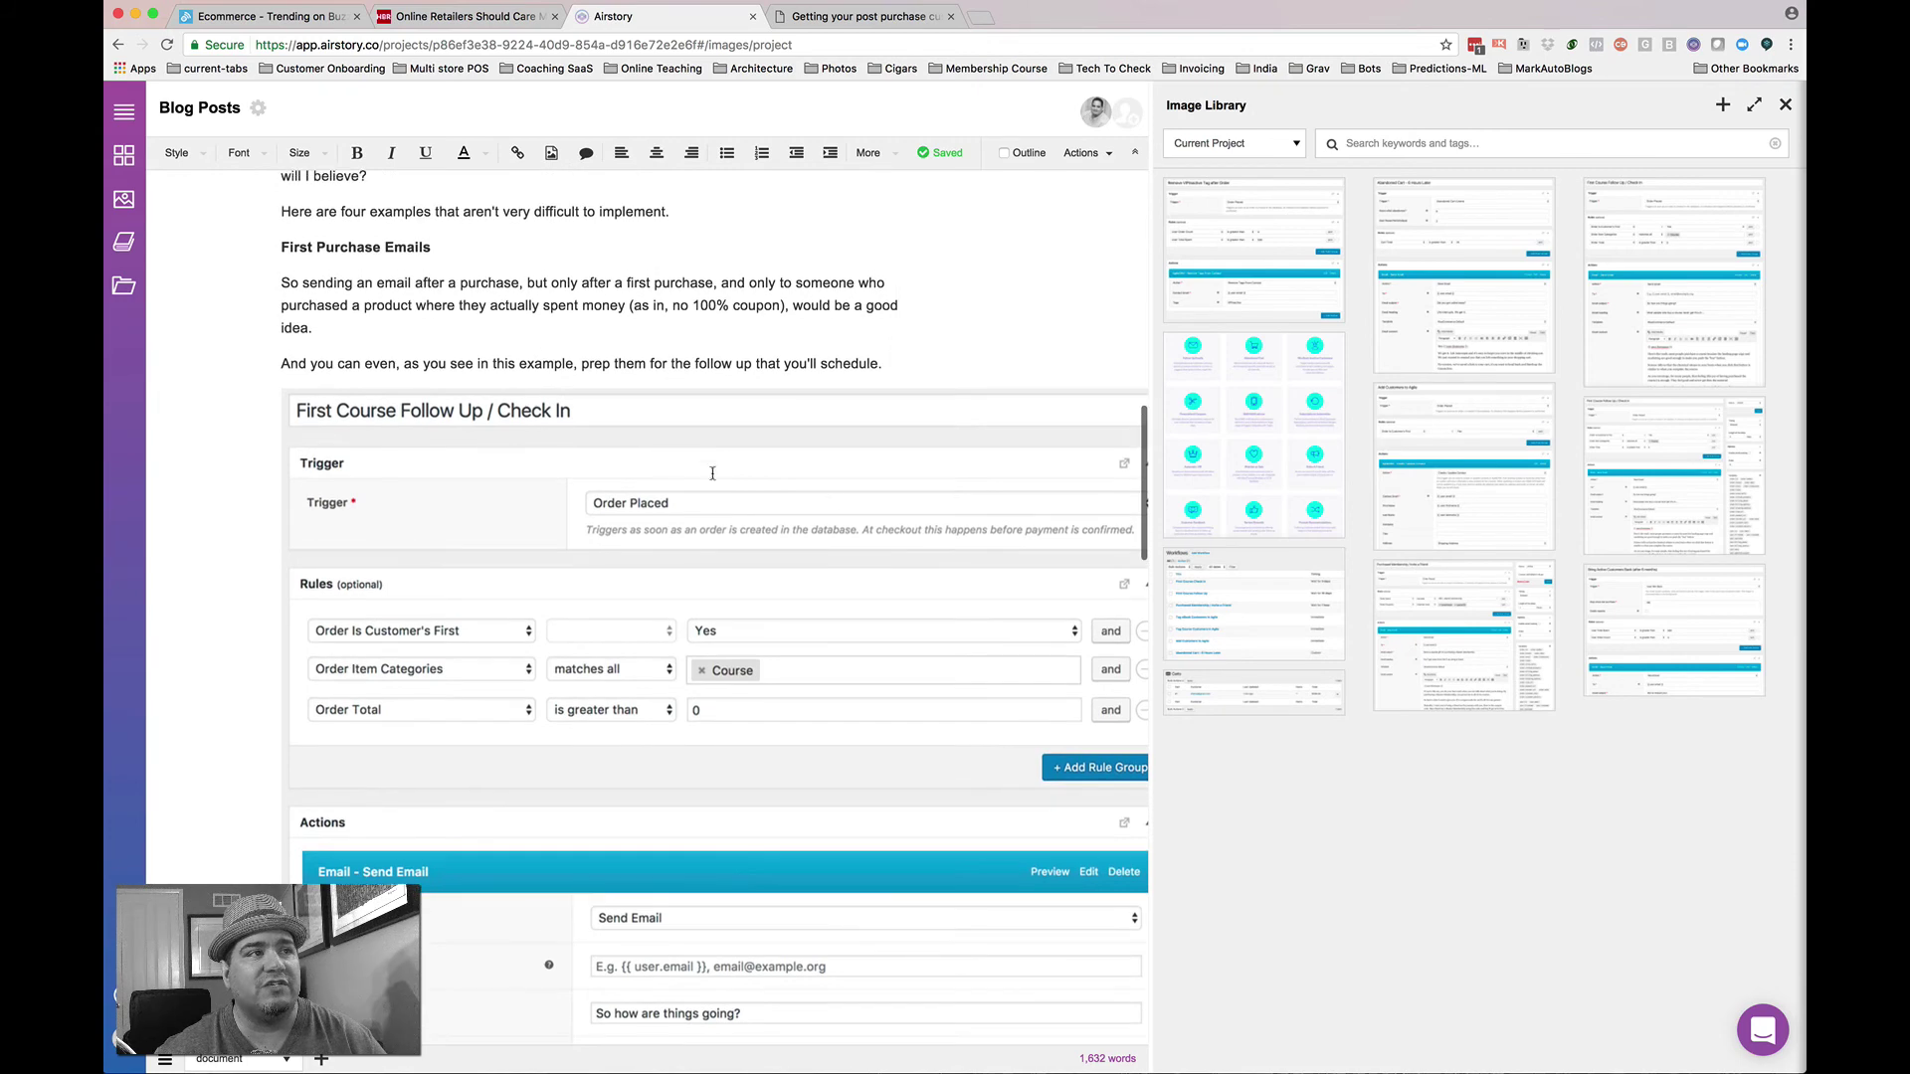
left_click(861, 17)
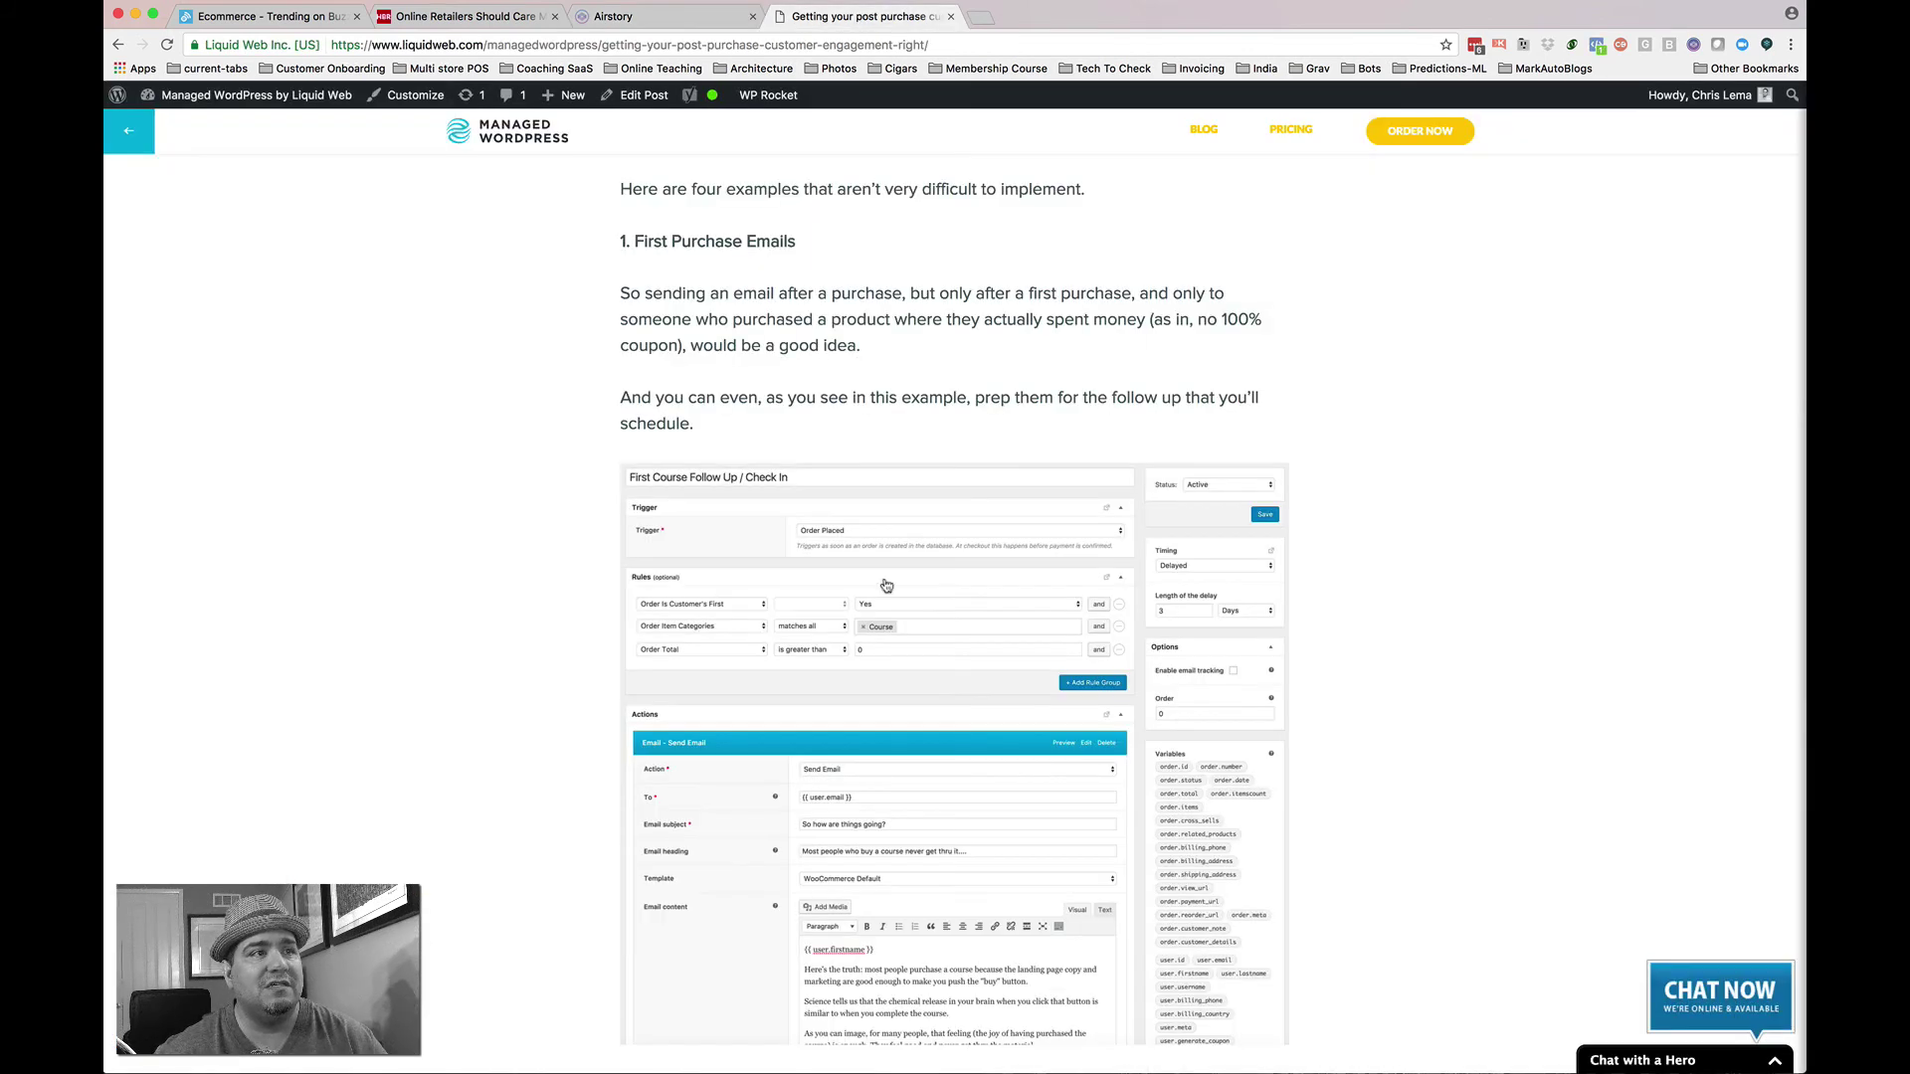